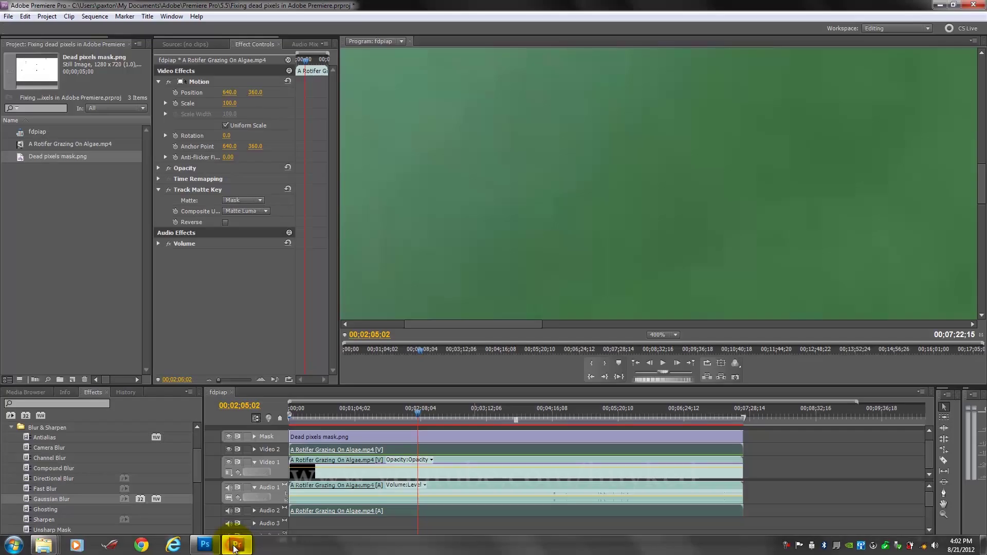
# Start a new project named 'Dead pixel fix in Adobe Premiere', discarding the old project's changes.
pyautogui.click(8, 16)
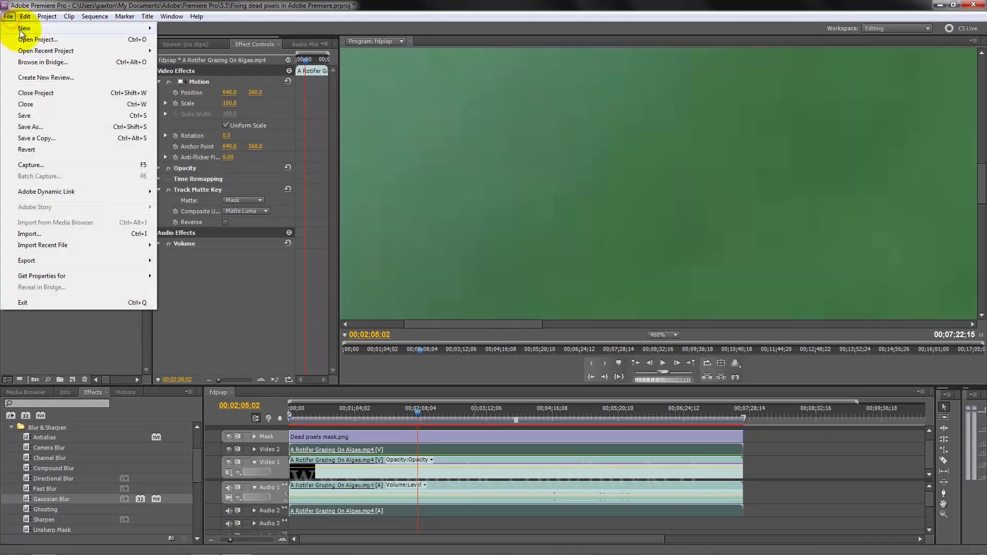
pyautogui.hotkey('ctrl', 'q')
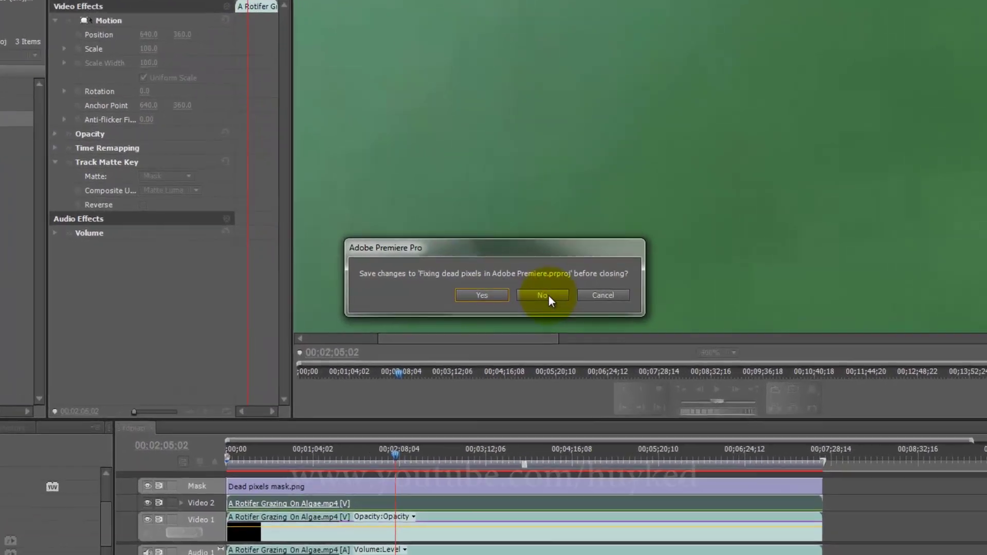
pyautogui.click(530, 291)
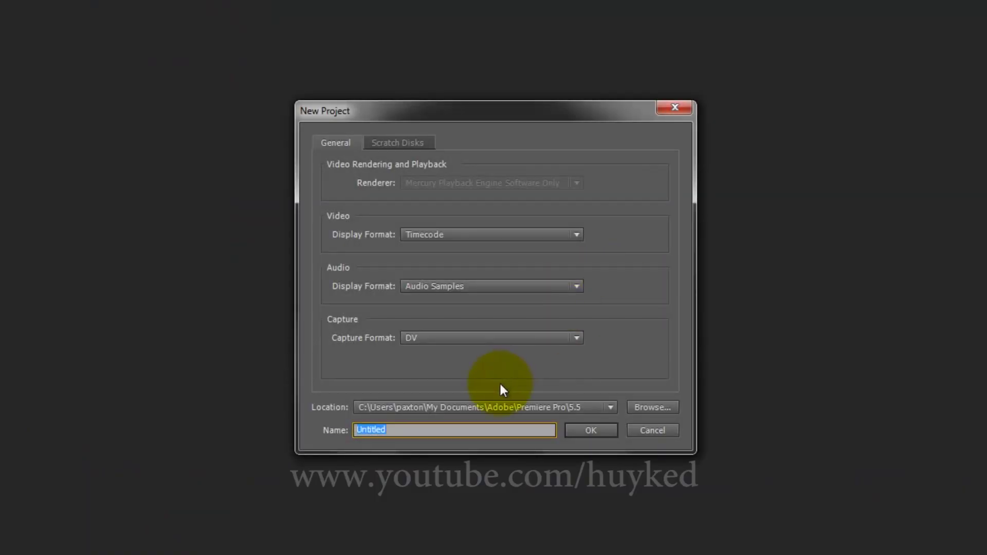
pyautogui.write('Dead pixel fix in Adobe Prem')
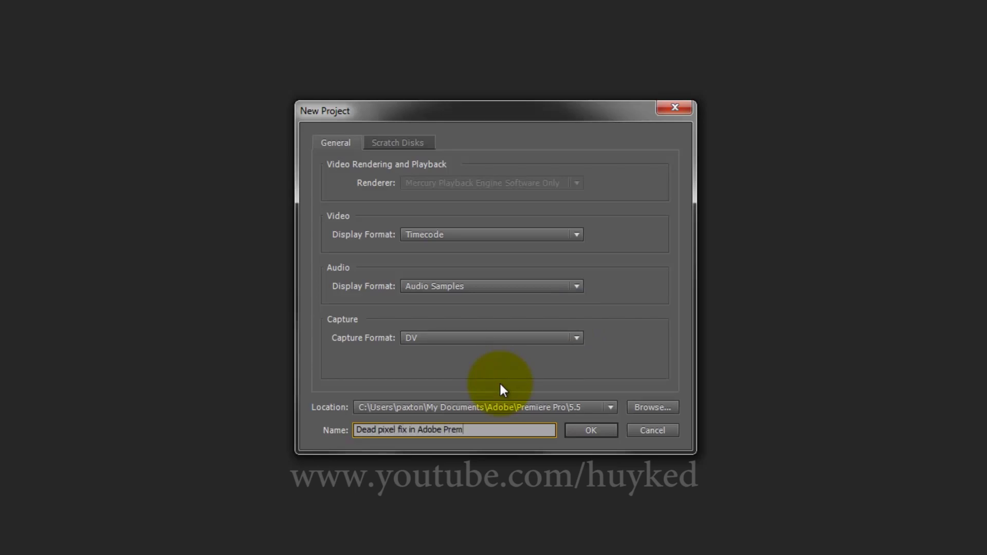
pyautogui.write('iere')
pyautogui.press('Return')
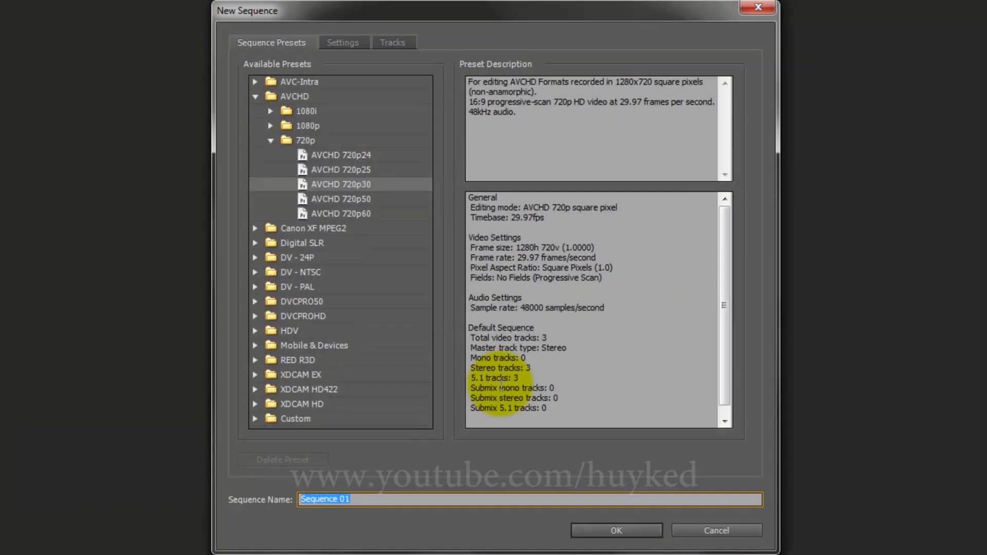
# Create an AVCHD 720p30 sequence named fdpiap.
pyautogui.click(376, 186)
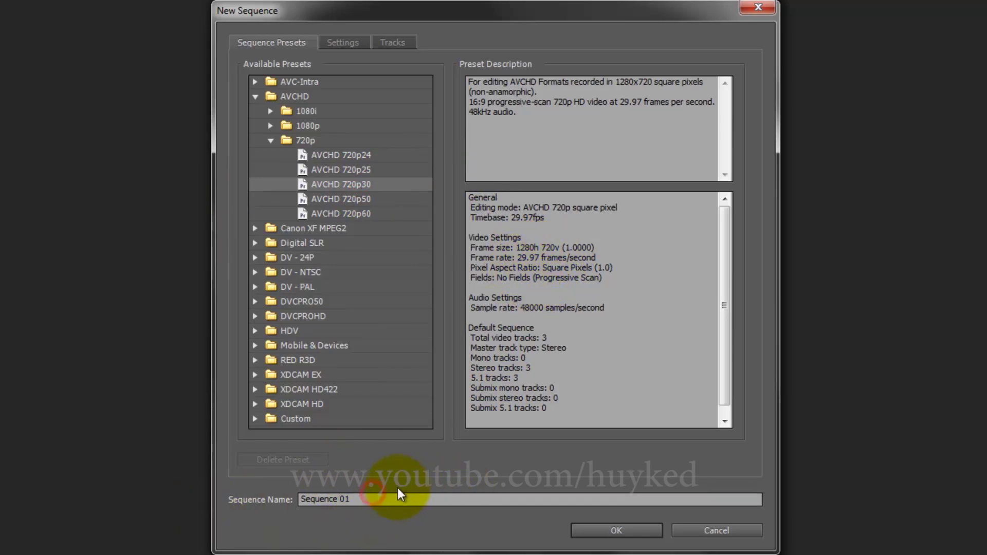
pyautogui.click(360, 499)
pyautogui.write('fdpiap')
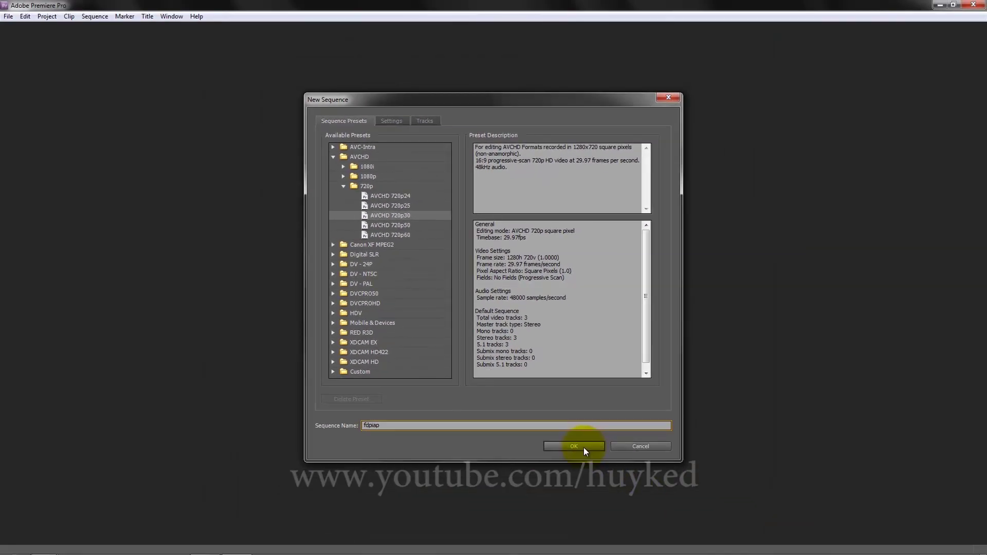
pyautogui.click(622, 530)
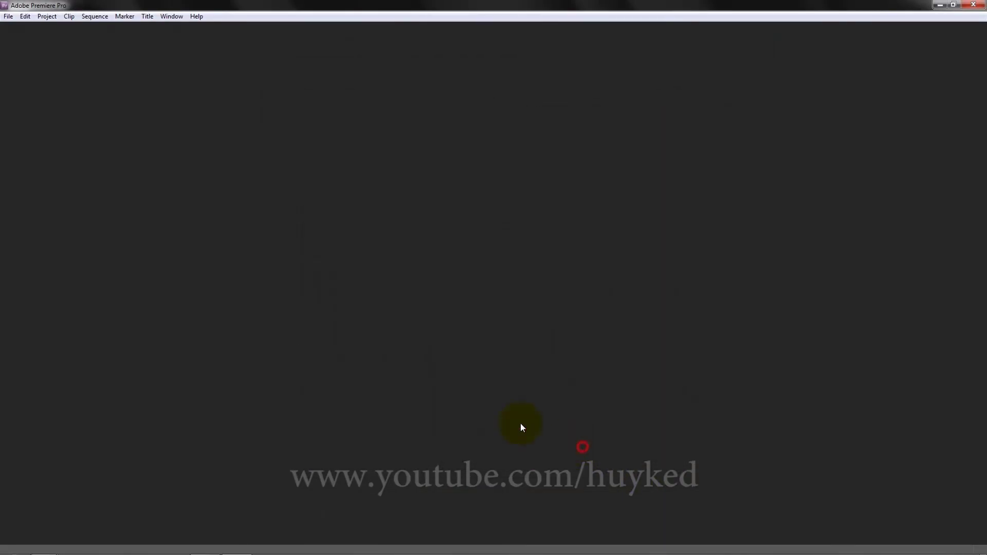
# Import the rotifer video from the desktop and place copies on Video 1 and Video 2.
pyautogui.click(951, 5)
pyautogui.moveTo(380, 20); pyautogui.dragTo(414, 15)
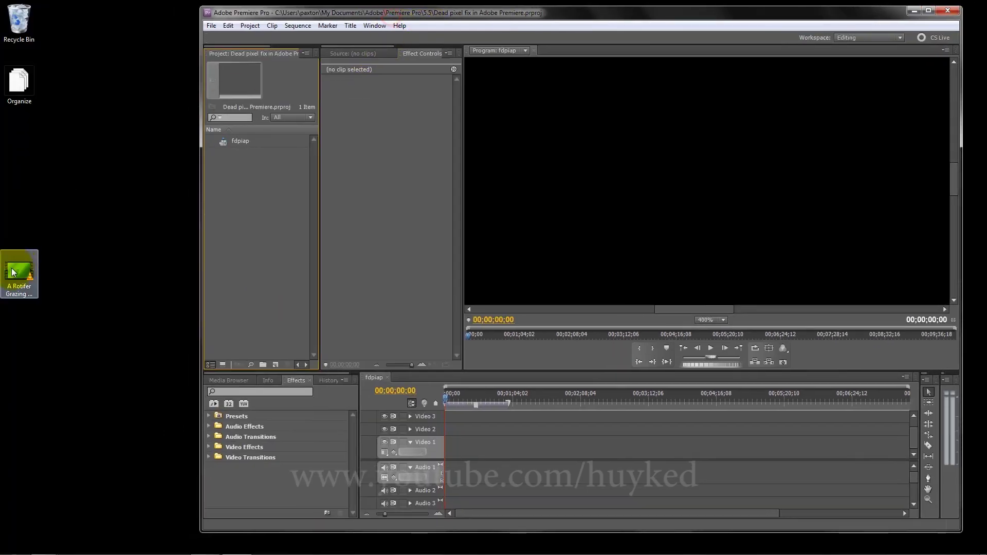
pyautogui.moveTo(14, 273); pyautogui.dragTo(279, 198)
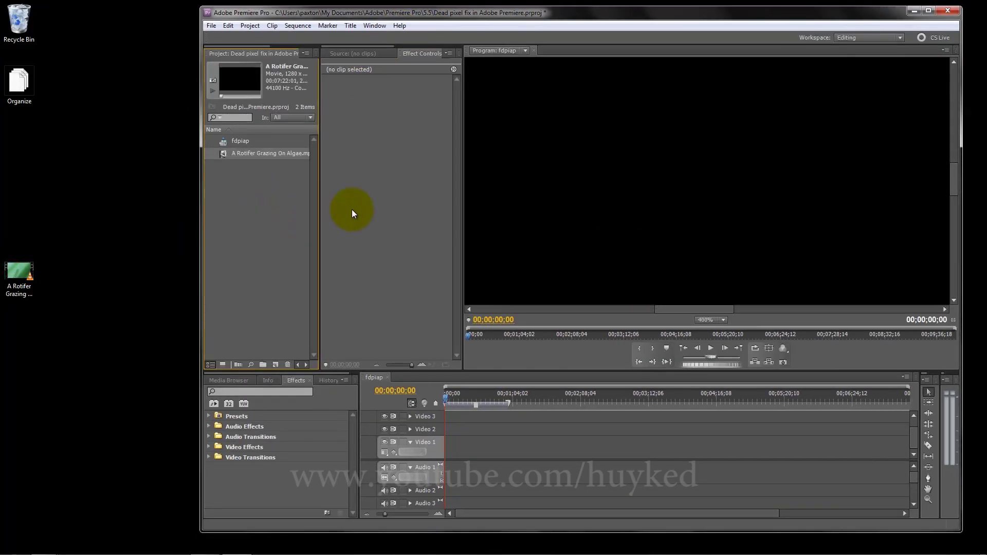
pyautogui.moveTo(214, 155); pyautogui.dragTo(442, 455)
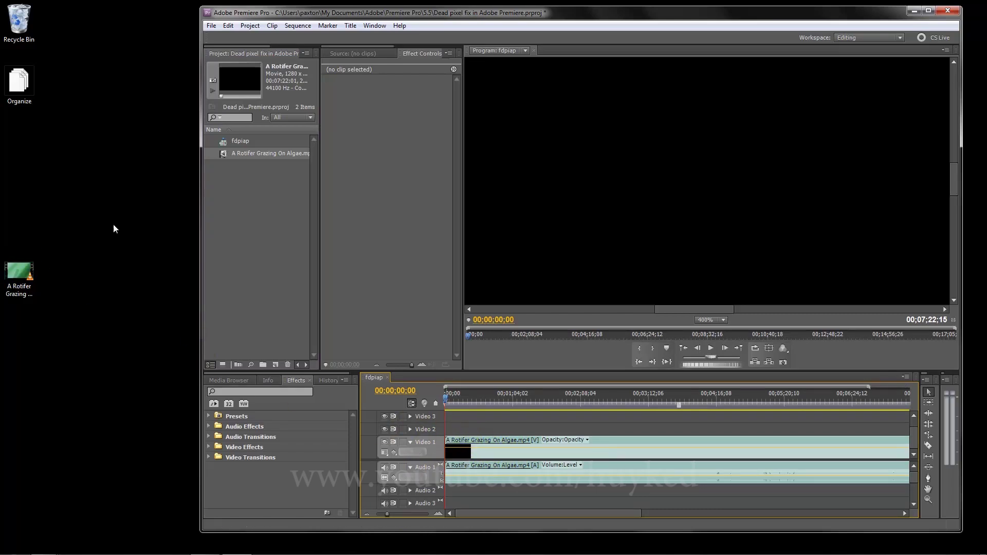
pyautogui.click(224, 154)
pyautogui.moveTo(225, 153); pyautogui.dragTo(423, 425)
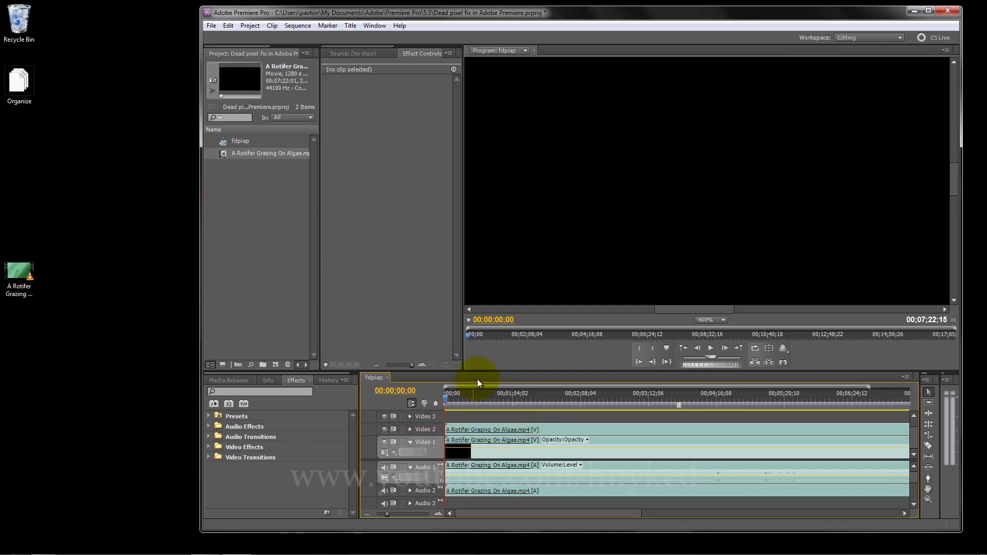
# Rename the Video 3 track to Mask.
pyautogui.moveTo(485, 371); pyautogui.dragTo(485, 346)
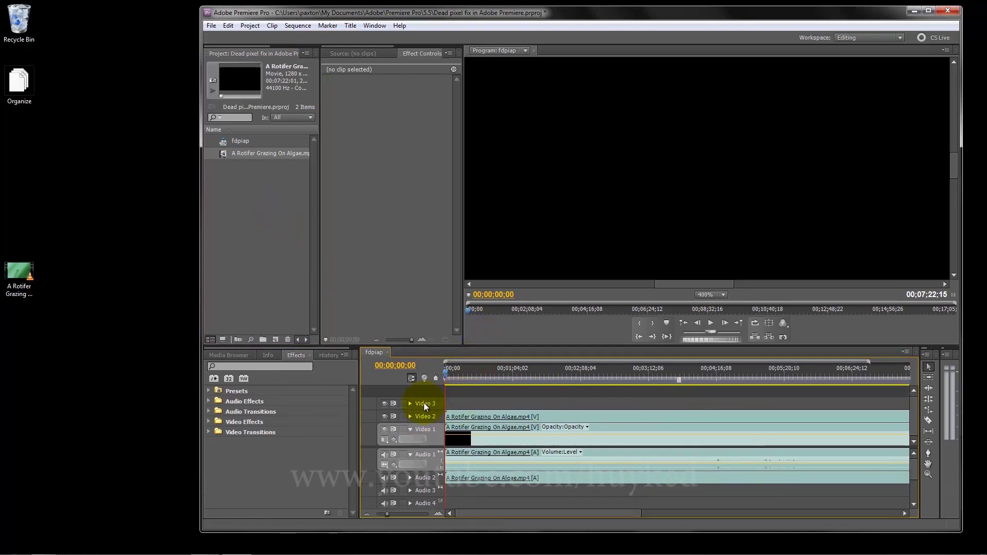
pyautogui.rightClick(423, 403)
pyautogui.click(452, 411)
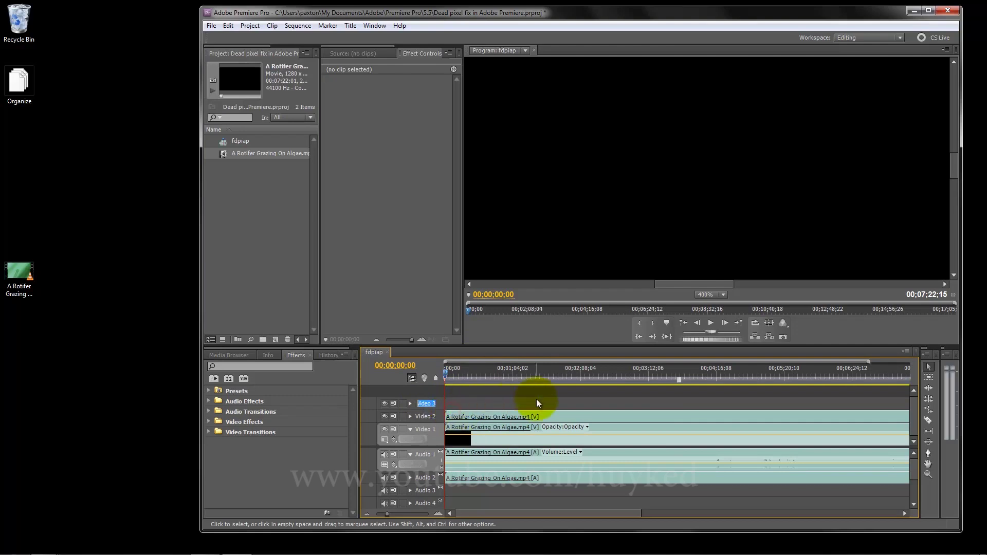
pyautogui.write('Mask')
pyautogui.press('Return')
pyautogui.click(158, 314)
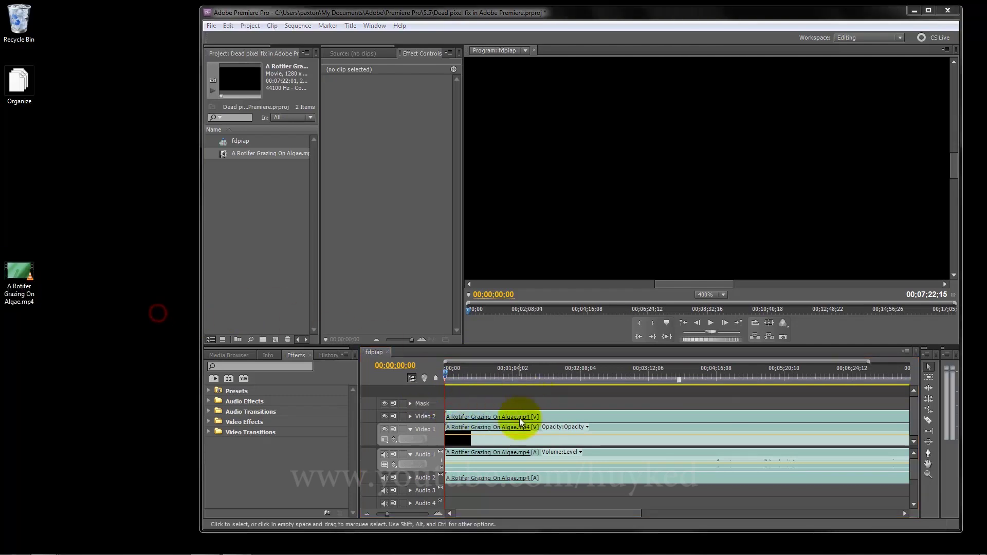
# Park the playhead at 00;02;02;07 with the Program monitor zoom set to Fit.
pyautogui.click(487, 418)
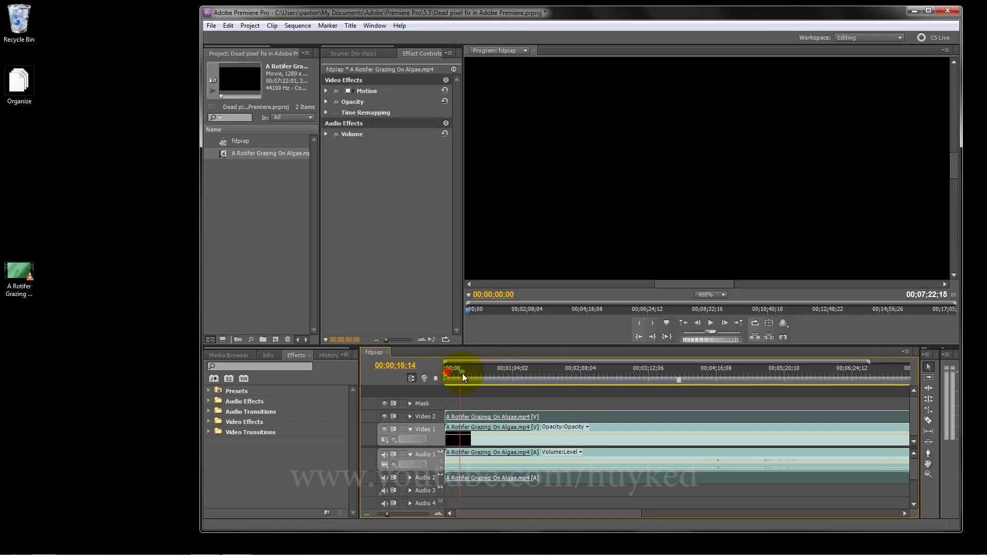
pyautogui.click(524, 375)
pyautogui.moveTo(526, 372); pyautogui.dragTo(541, 372)
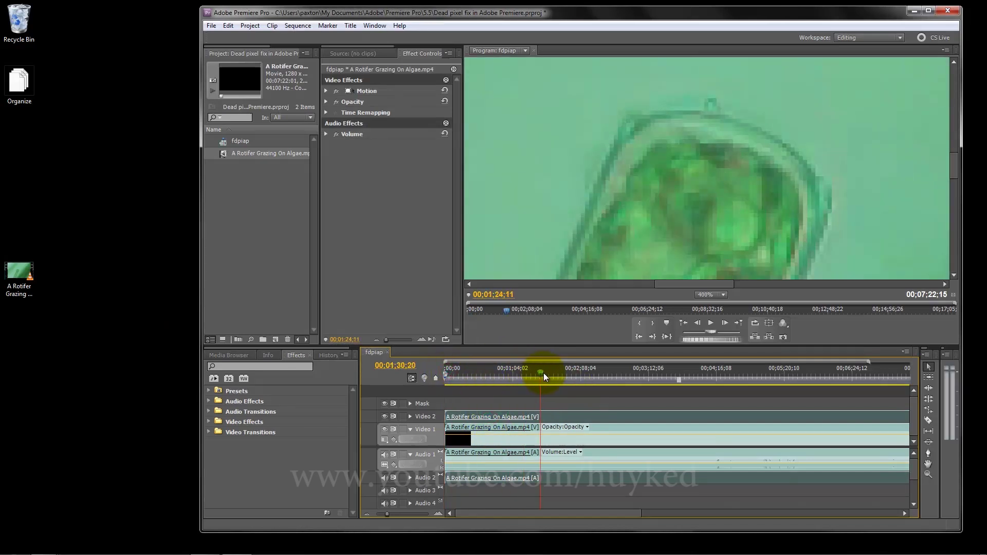
pyautogui.click(722, 295)
pyautogui.click(715, 307)
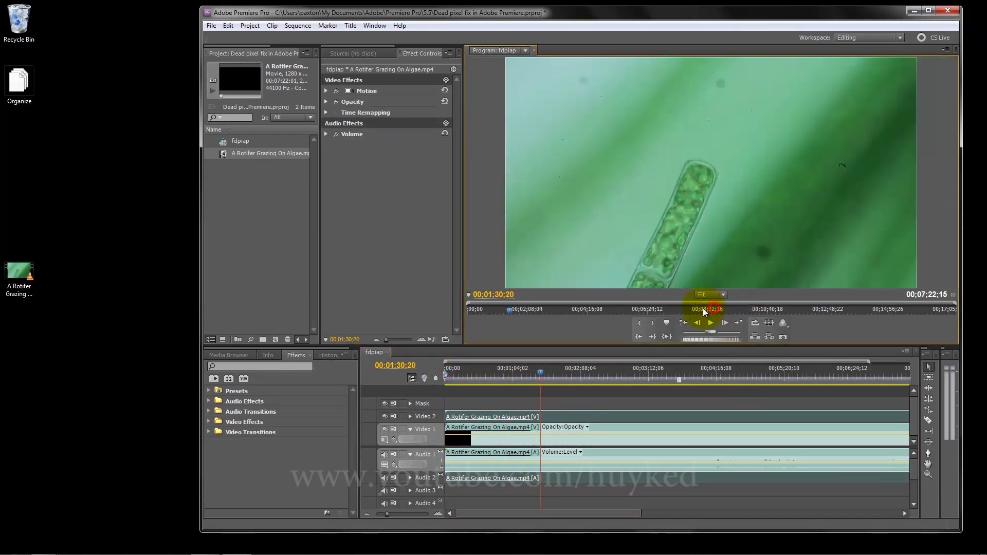
pyautogui.click(930, 10)
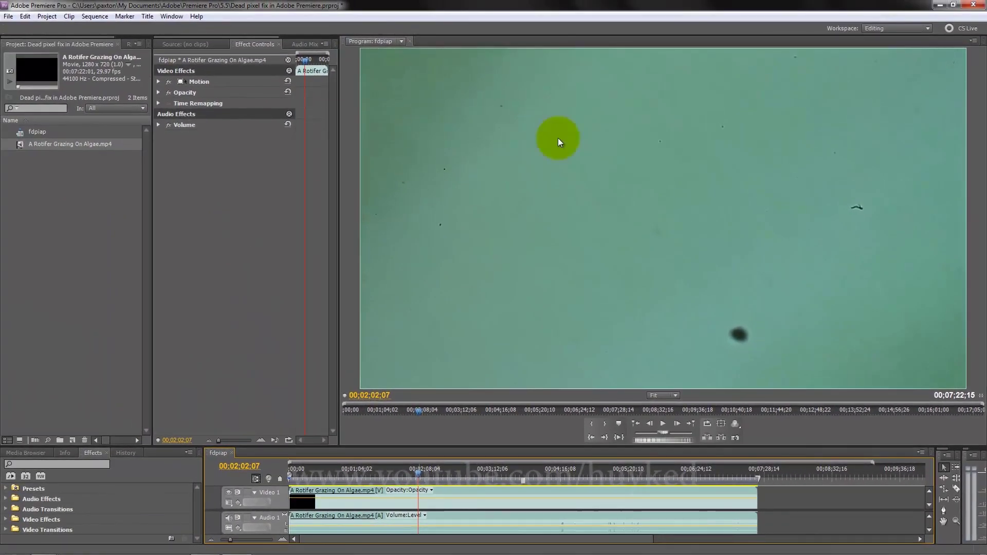
# Open the Export Media settings and choose PNG as the format.
pyautogui.click(16, 16)
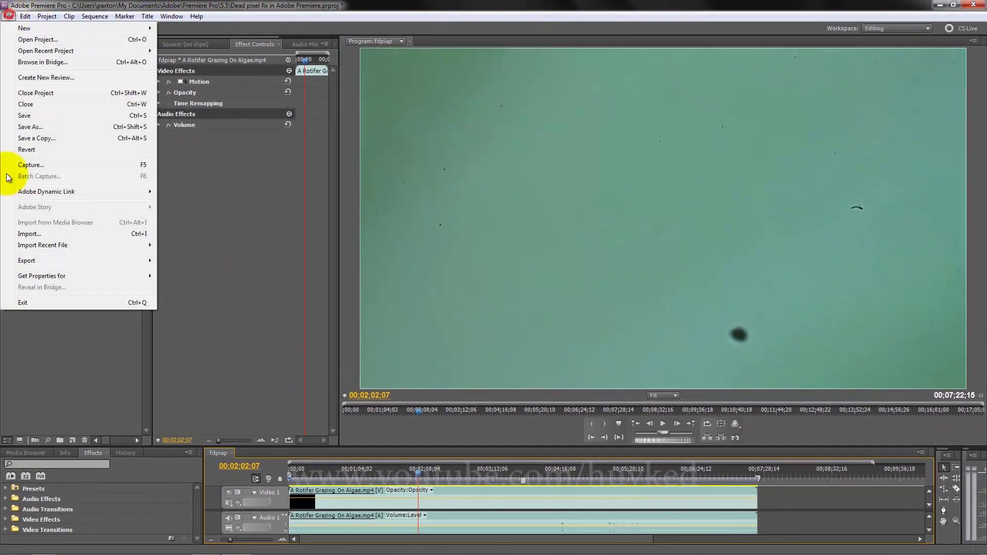
pyautogui.moveTo(39, 261)
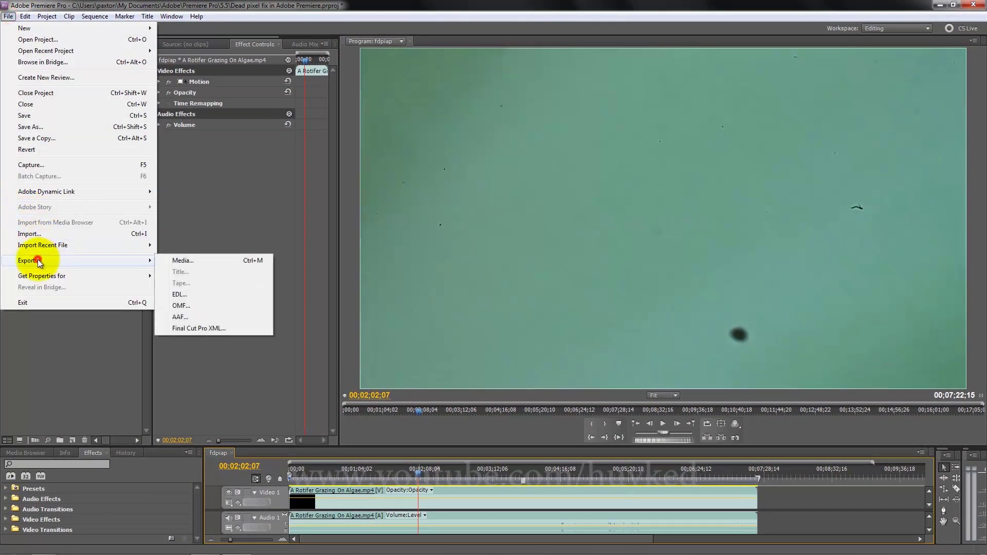
pyautogui.click(234, 262)
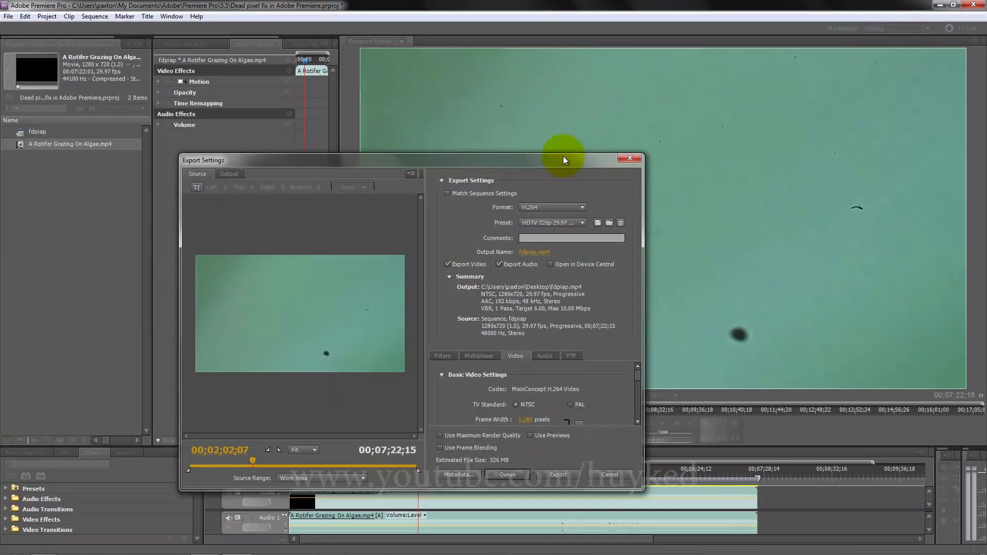
pyautogui.click(565, 224)
pyautogui.click(578, 222)
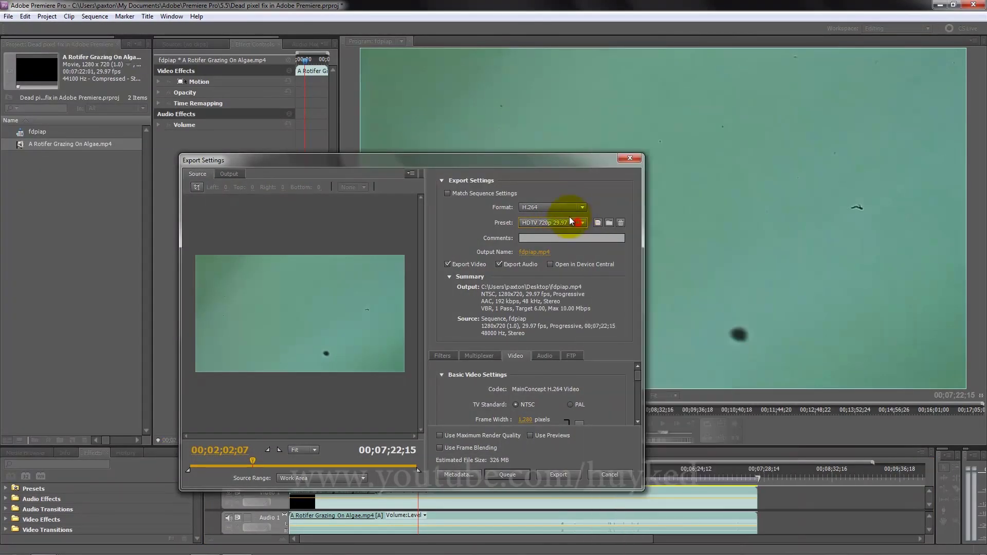
pyautogui.click(571, 204)
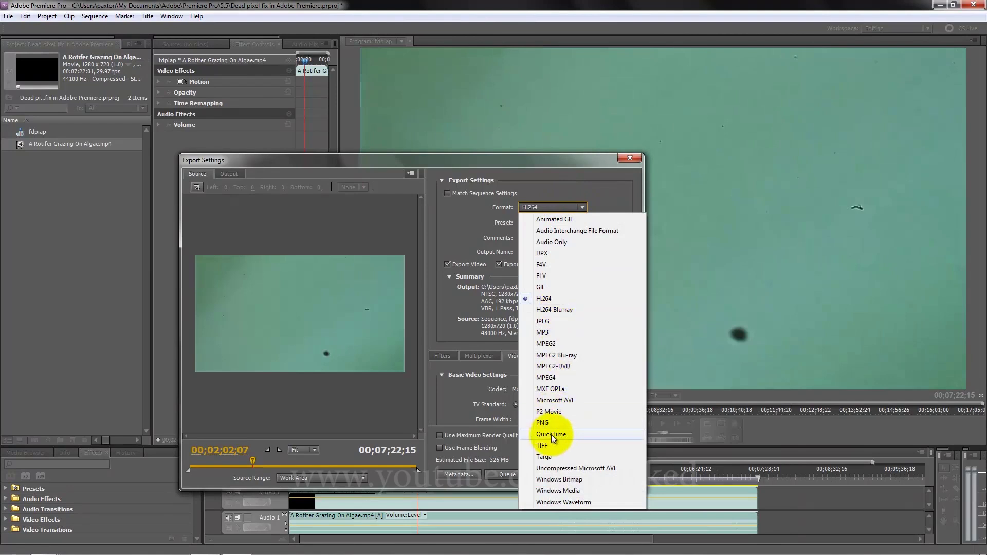
pyautogui.click(546, 425)
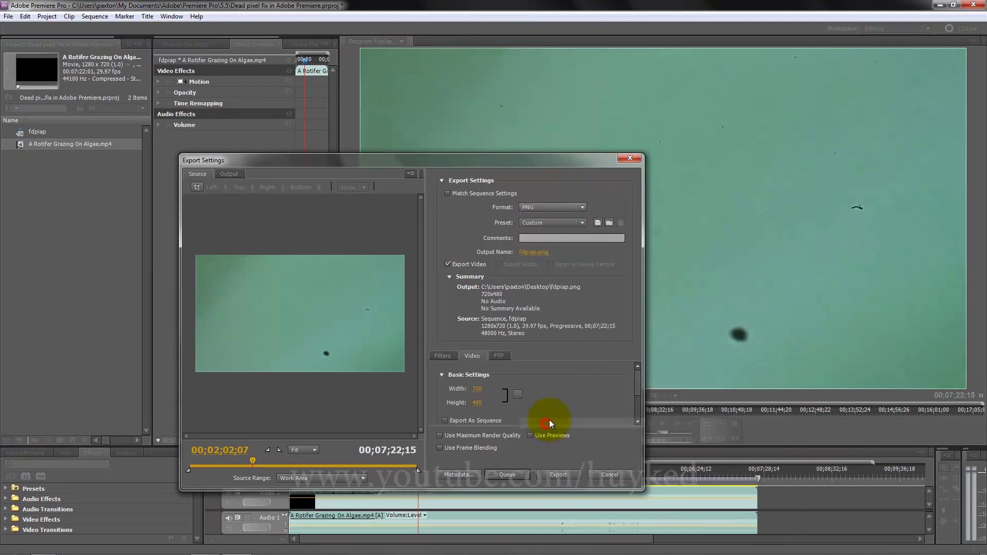
# Set the export size to 1280 by 720 and bring up the output file naming.
pyautogui.click(477, 390)
pyautogui.write('1,2')
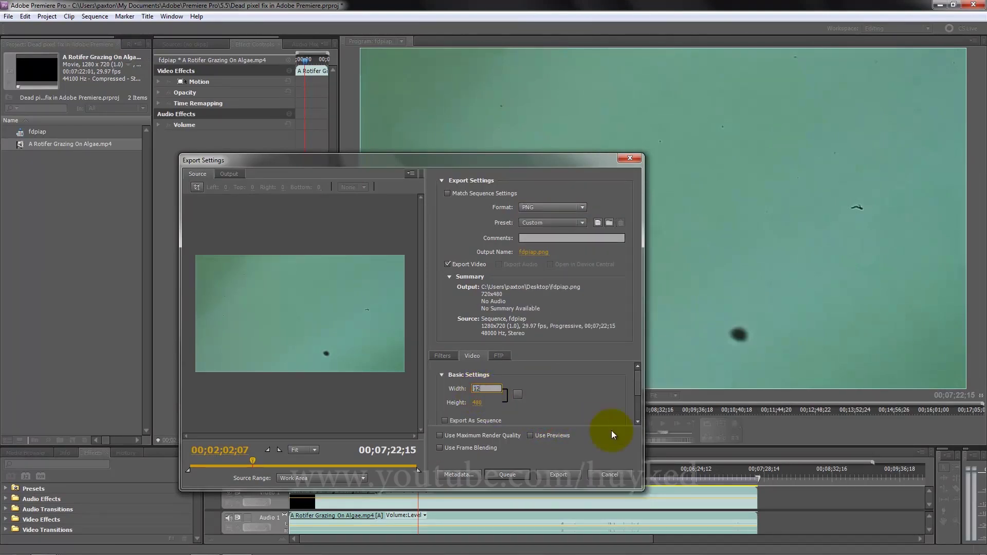
pyautogui.write('80')
pyautogui.press('Tab')
pyautogui.write('720')
pyautogui.press('Return')
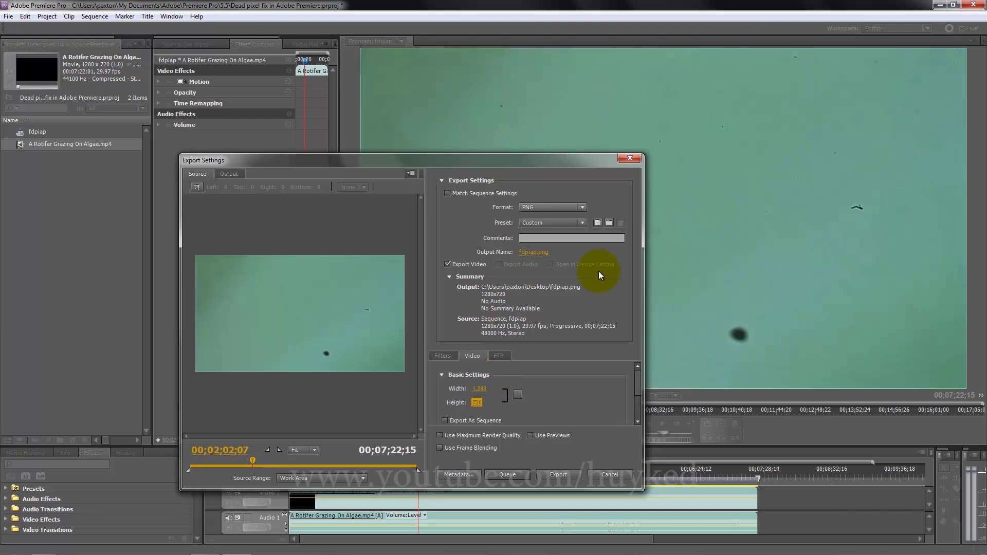
pyautogui.click(524, 253)
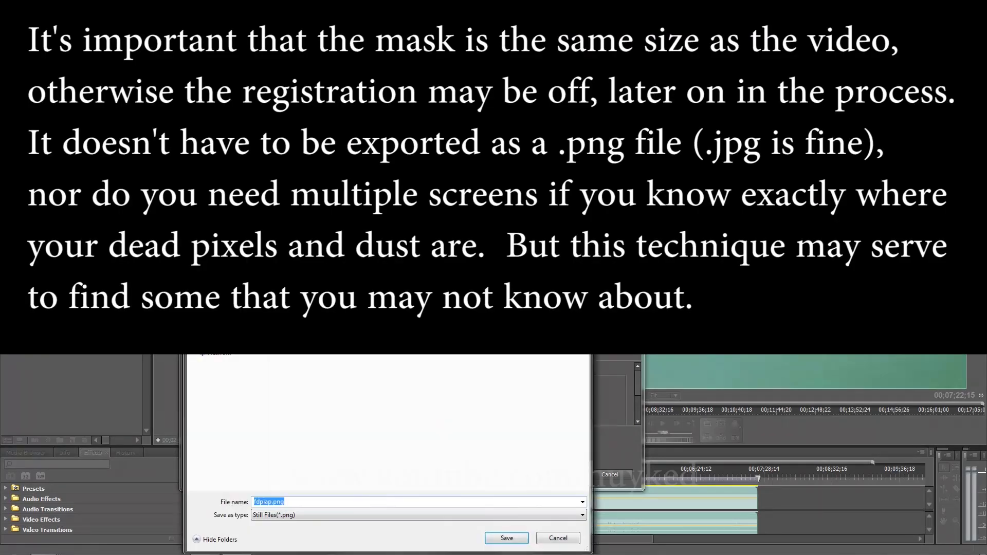
# Export a later frame as Mask temp capture 2.png.
pyautogui.click(285, 502)
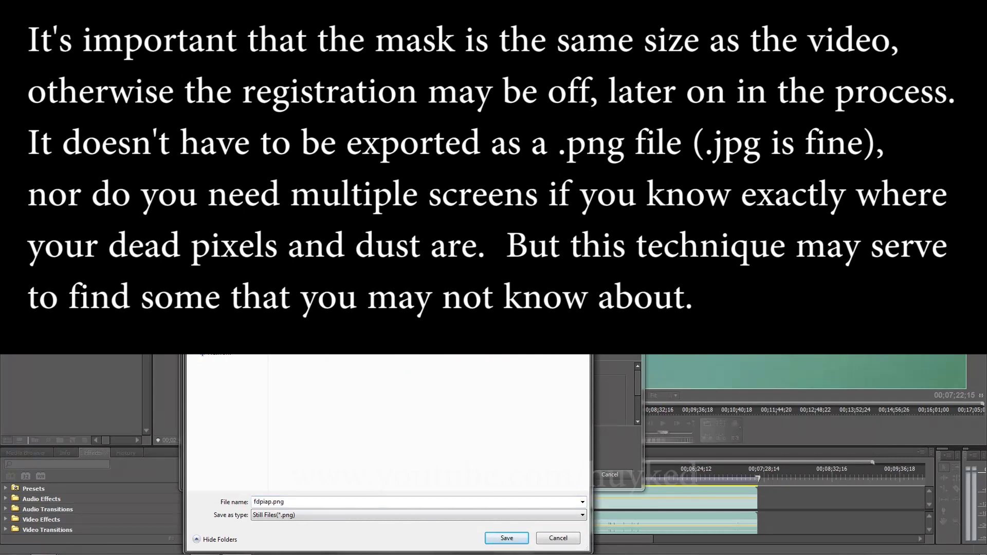
pyautogui.doubleClick(307, 502)
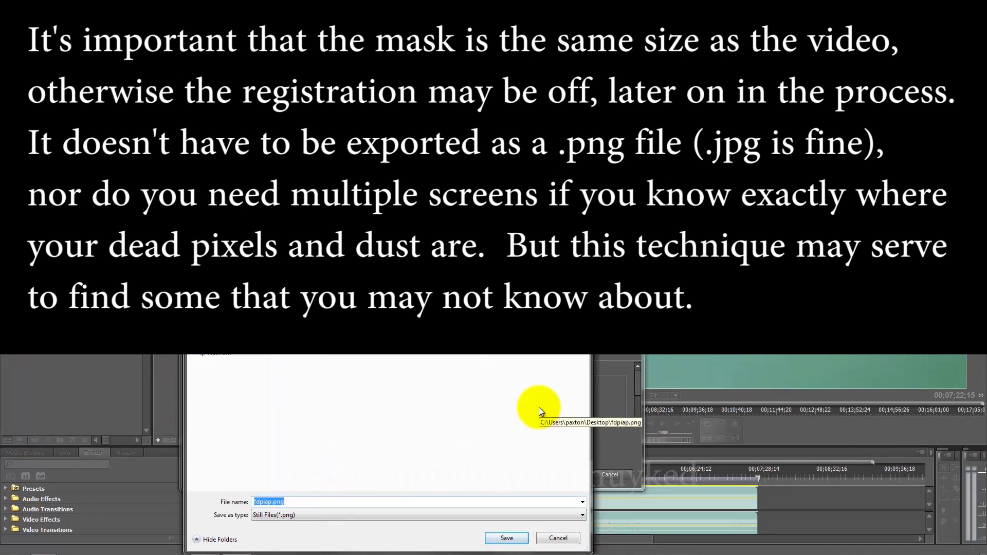
pyautogui.write('Mas')
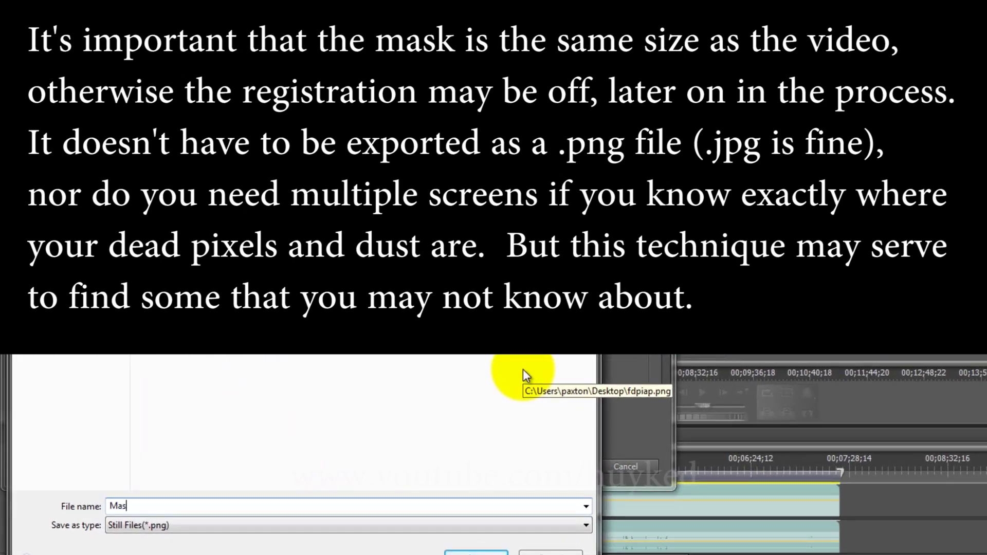
pyautogui.write('k temp capture')
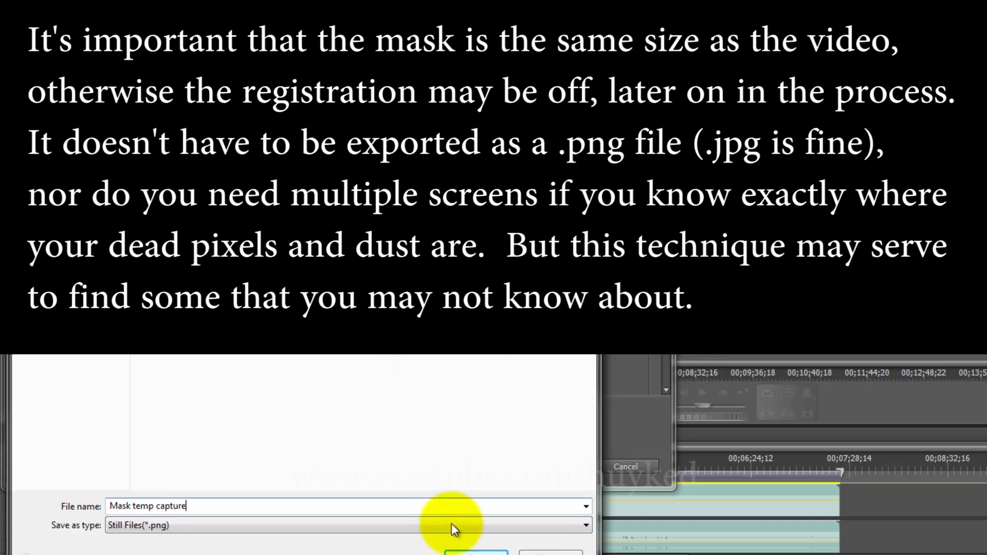
pyautogui.click(473, 551)
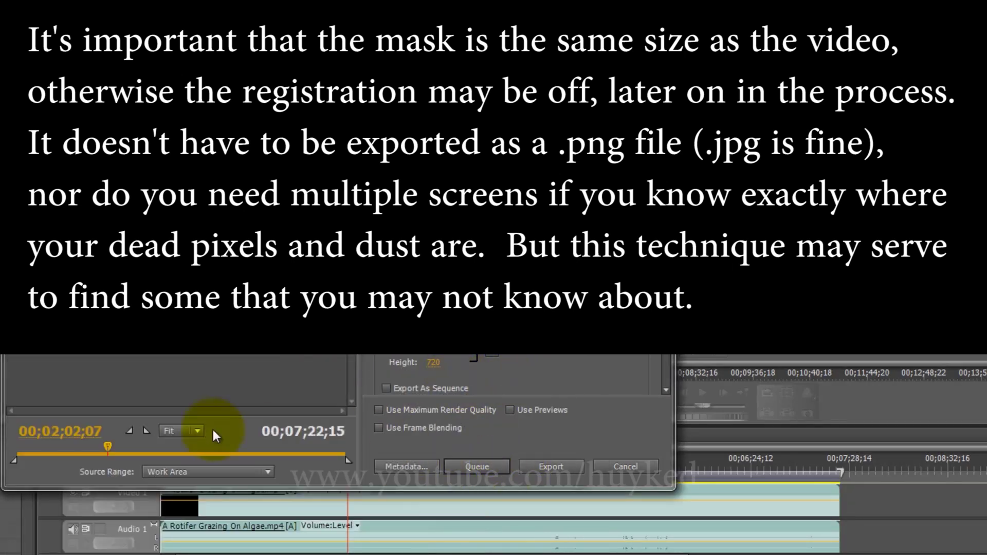
pyautogui.moveTo(109, 445); pyautogui.dragTo(122, 449)
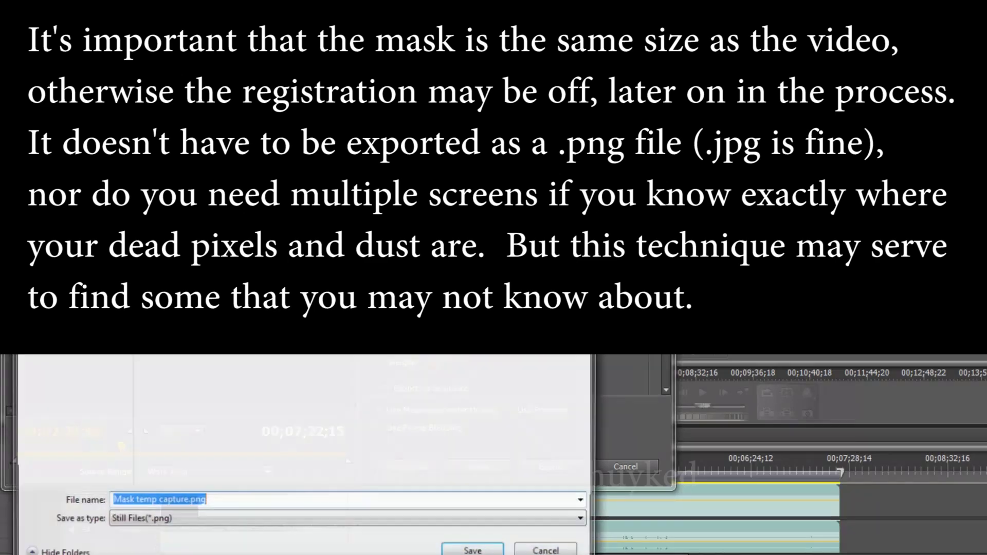
pyautogui.click(186, 507)
pyautogui.write('2')
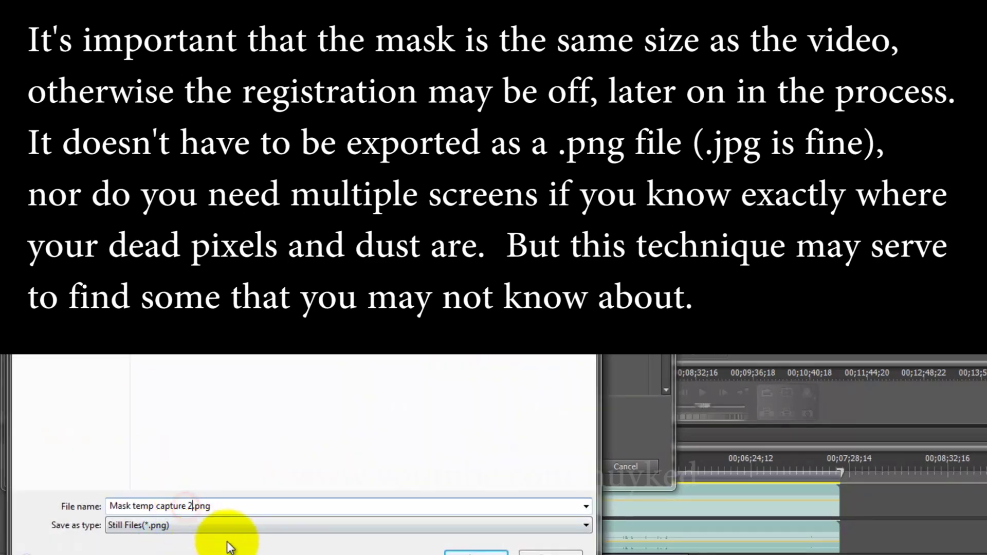
pyautogui.click(476, 554)
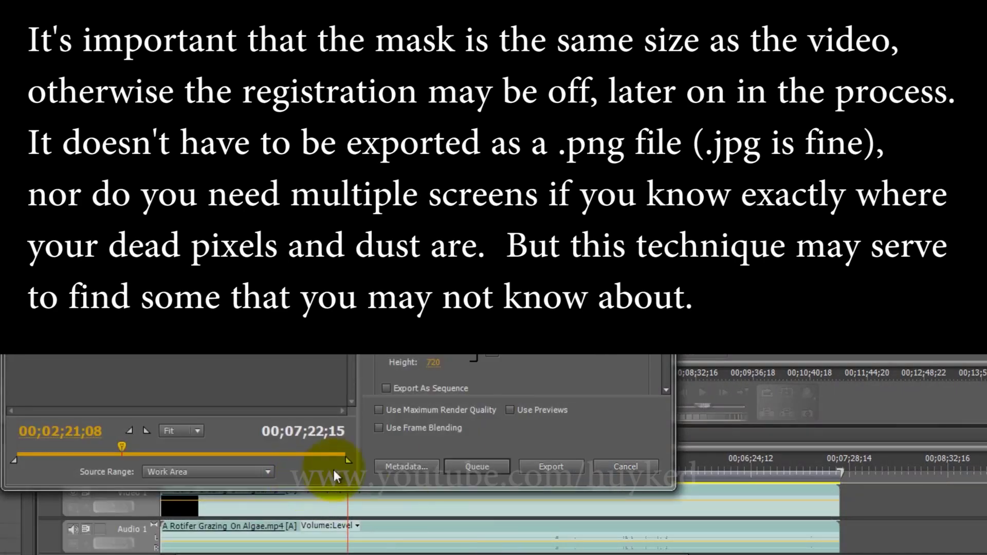
pyautogui.click(551, 466)
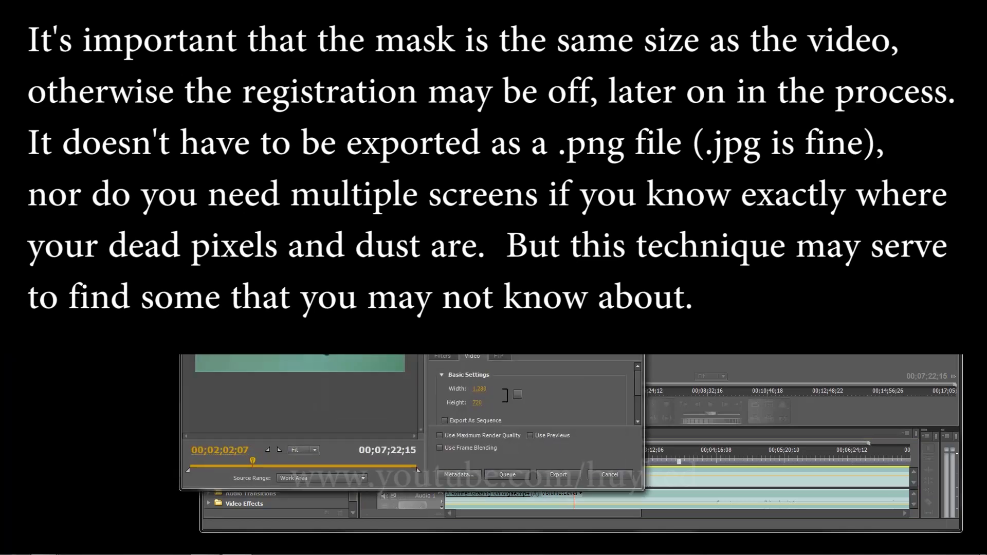
# Export the frame at 00;01;55;05 as Mask temp capture 3.png.
pyautogui.moveTo(252, 464); pyautogui.dragTo(249, 464)
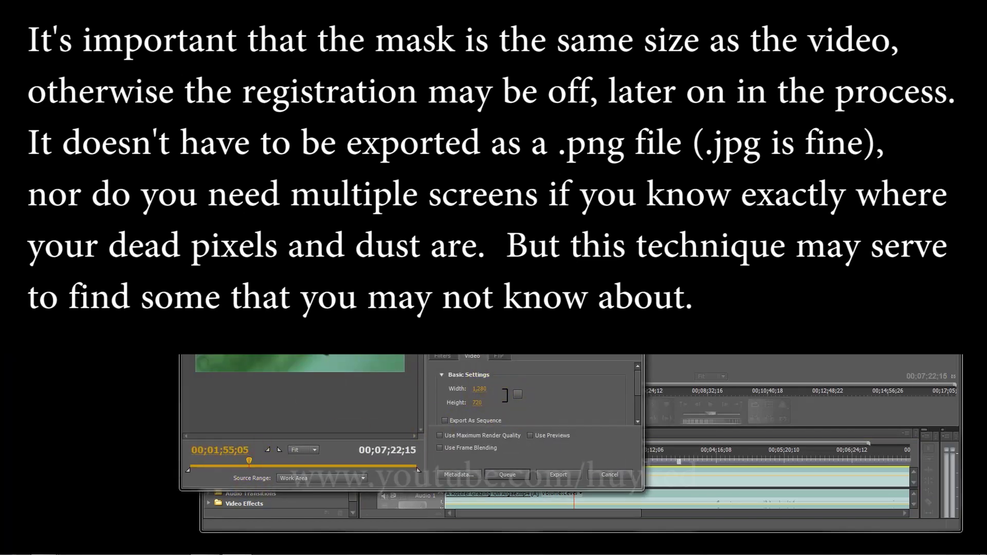
pyautogui.write('Mask temp capture.png')
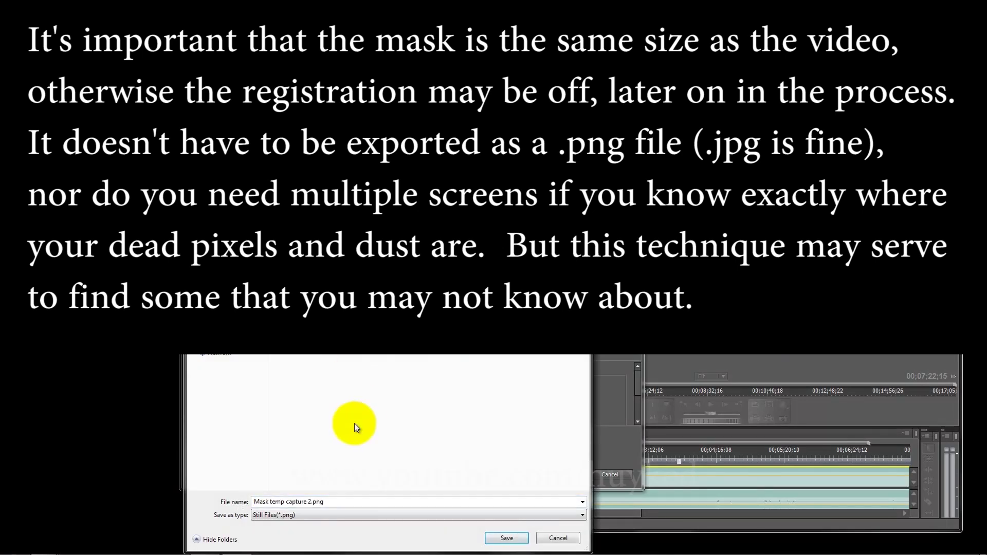
pyautogui.click(309, 502)
pyautogui.click(310, 501)
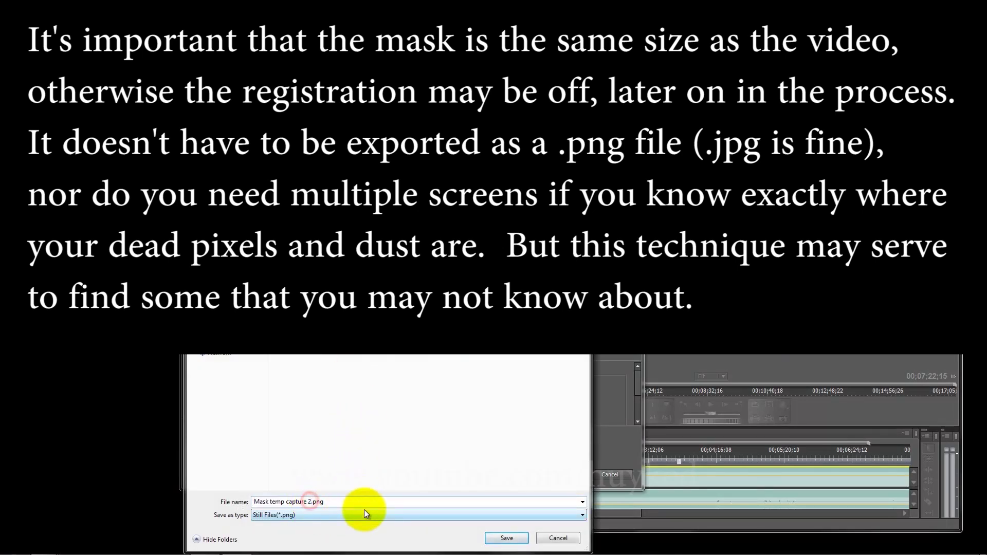
pyautogui.write('3')
pyautogui.click(507, 538)
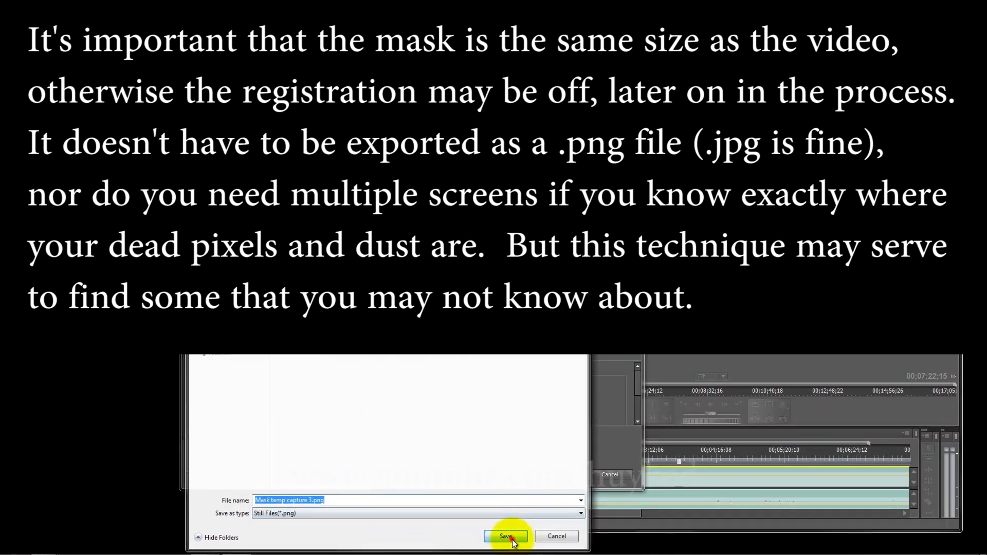
pyautogui.click(566, 476)
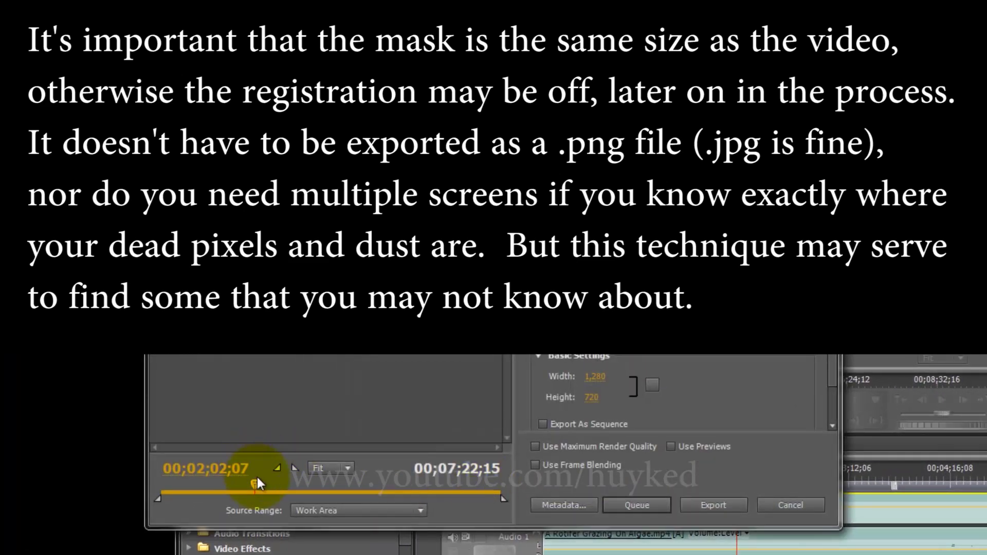
# Export a frame a few frames earlier as Mask temp capture 1.png.
pyautogui.moveTo(257, 480); pyautogui.dragTo(253, 487)
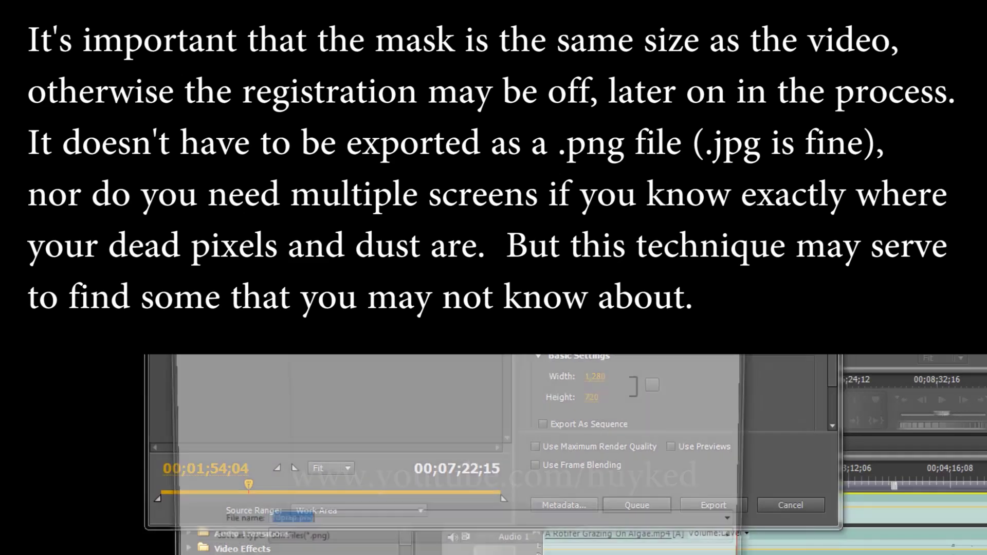
pyautogui.write('Mask temp capture 2.png')
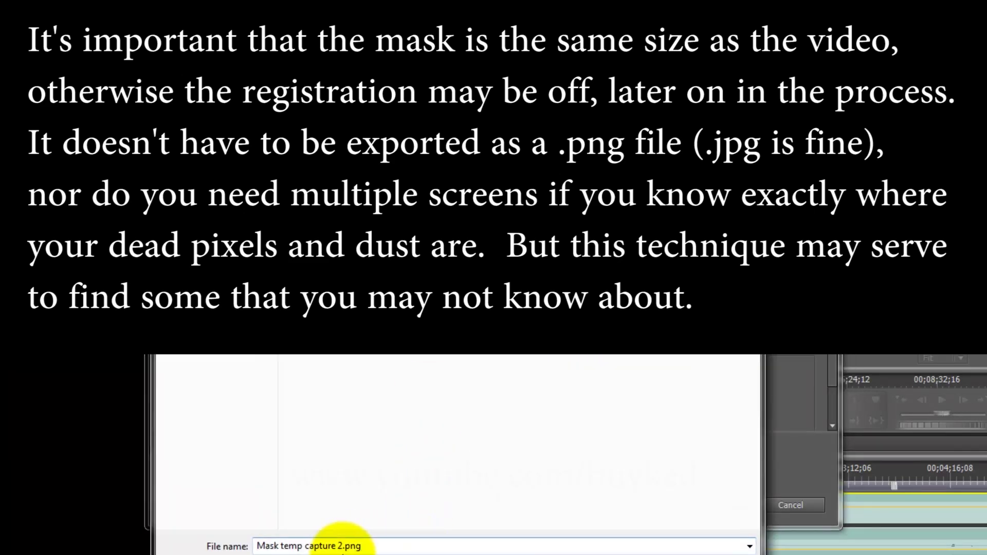
pyautogui.doubleClick(344, 546)
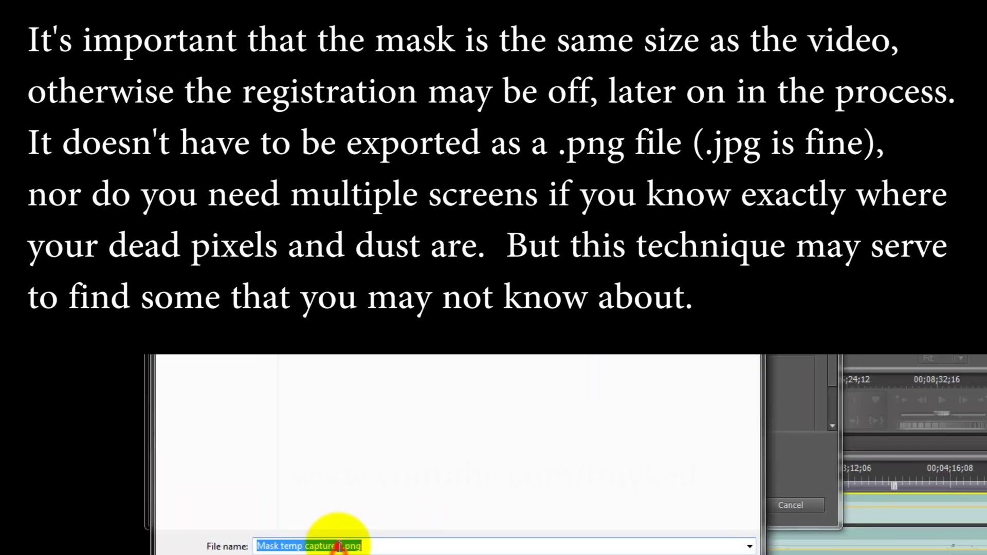
pyautogui.click(345, 546)
pyautogui.doubleClick(341, 545)
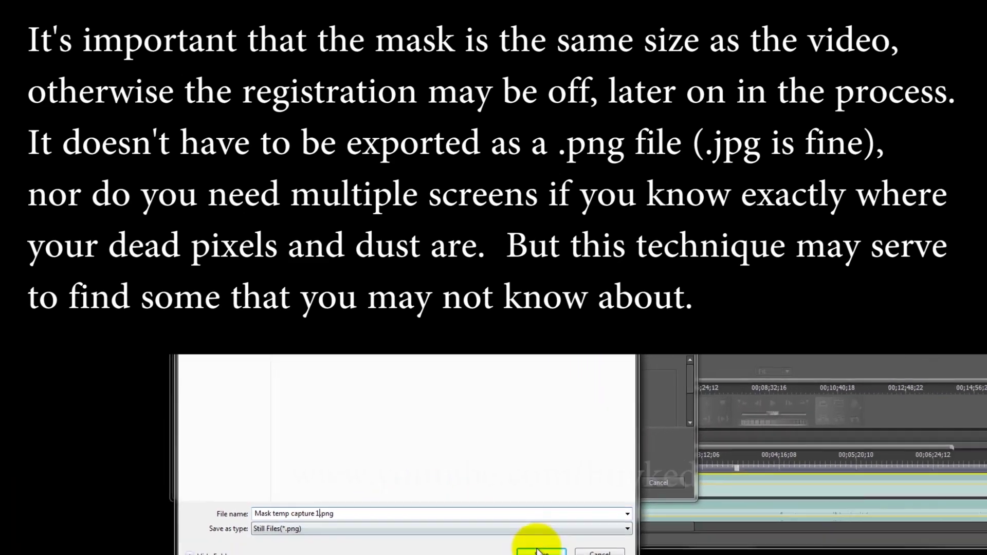
pyautogui.click(503, 537)
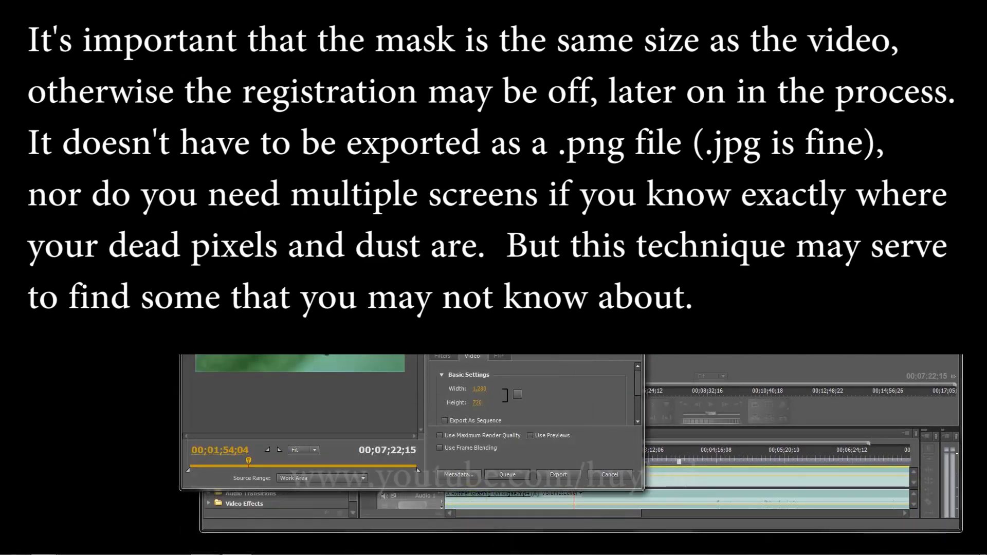
pyautogui.click(558, 475)
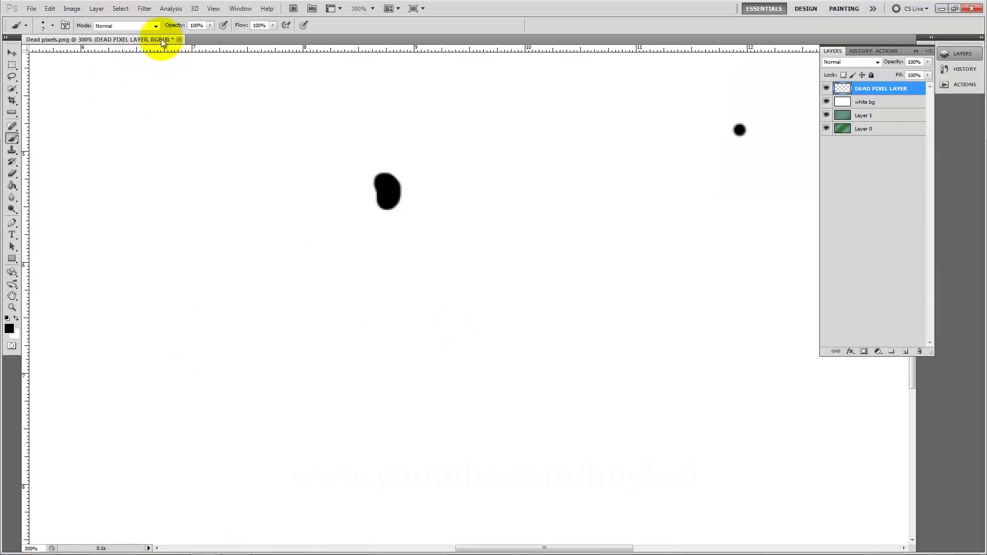
# Close Dead pixels.png without saving and open Mask temp capture 1.png via File > Open.
pyautogui.click(179, 39)
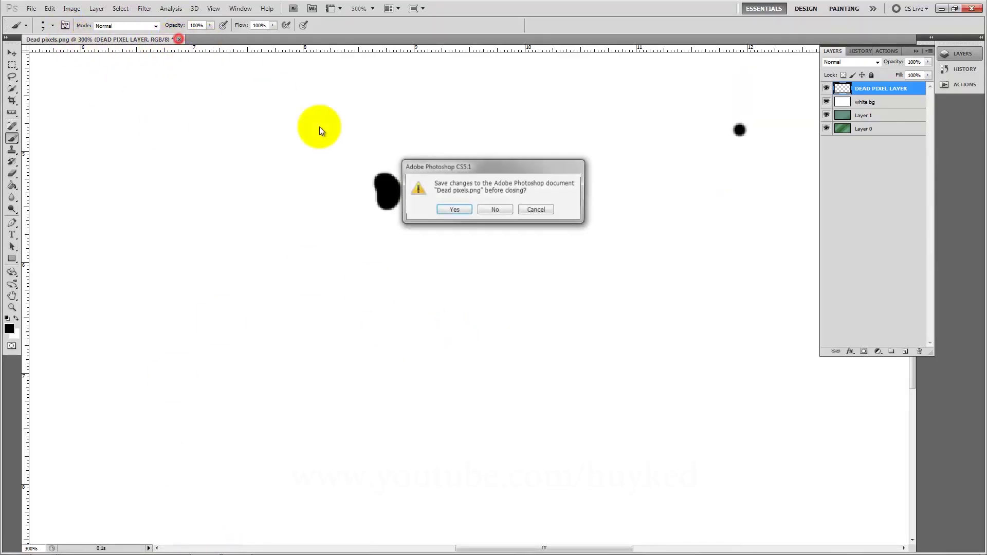
pyautogui.click(501, 210)
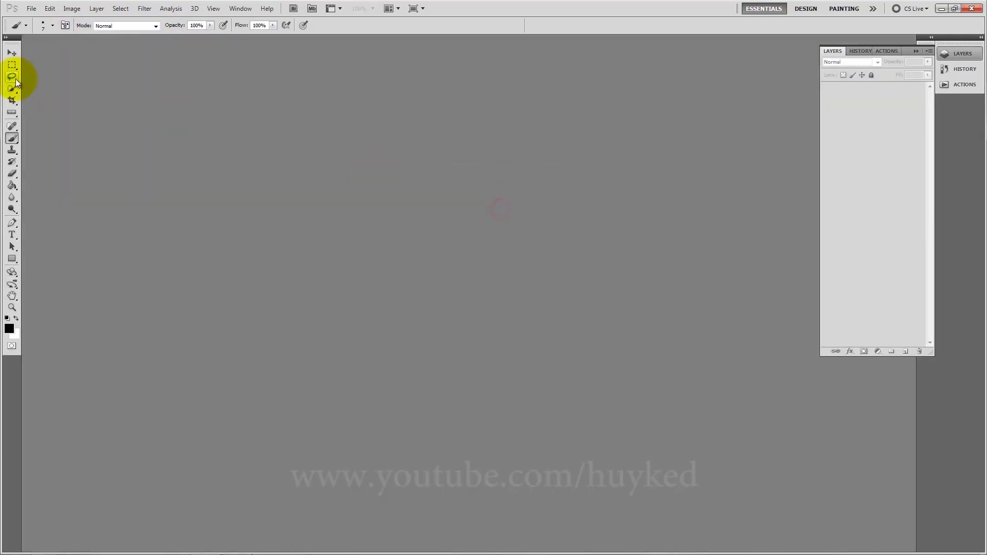
pyautogui.click(28, 9)
pyautogui.click(390, 245)
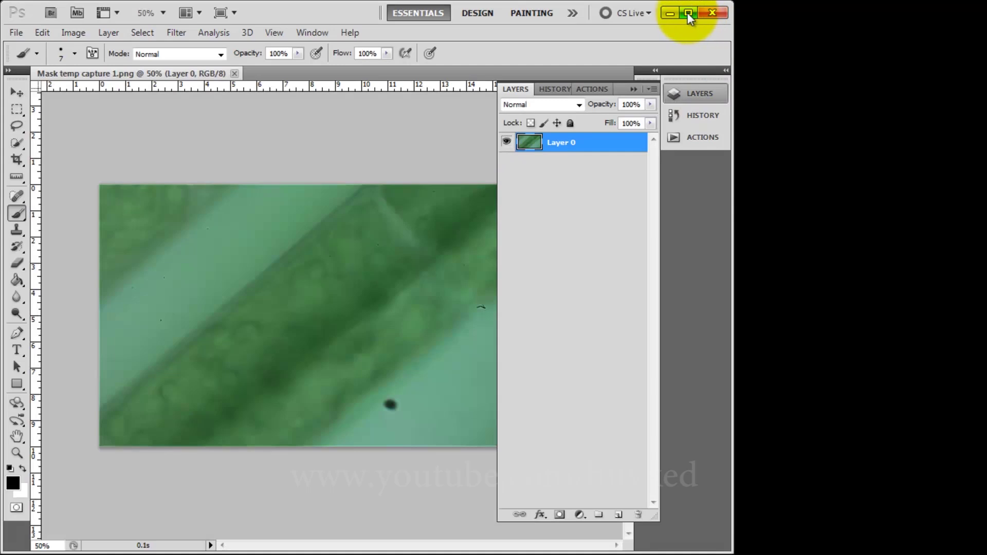
pyautogui.press('super+Up')
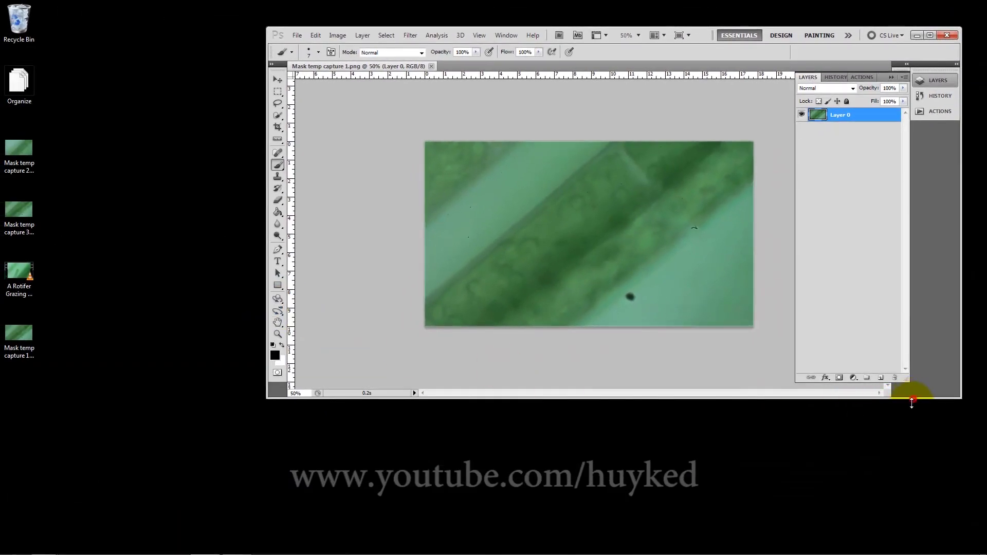
# Place Mask temp capture 2.png and 3.png from the desktop as layers above Layer 0.
pyautogui.moveTo(911, 403); pyautogui.dragTo(911, 541)
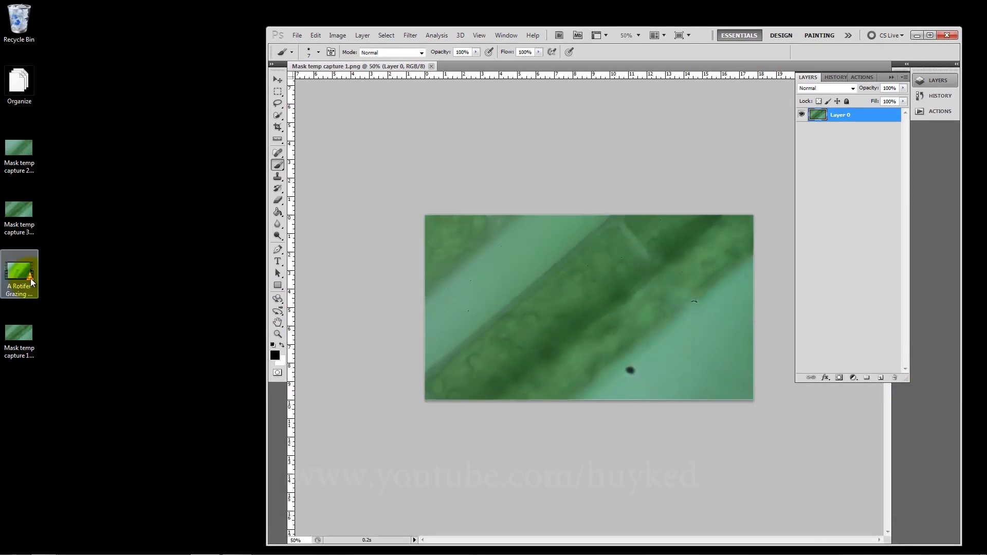
pyautogui.click(19, 152)
pyautogui.click(6, 150)
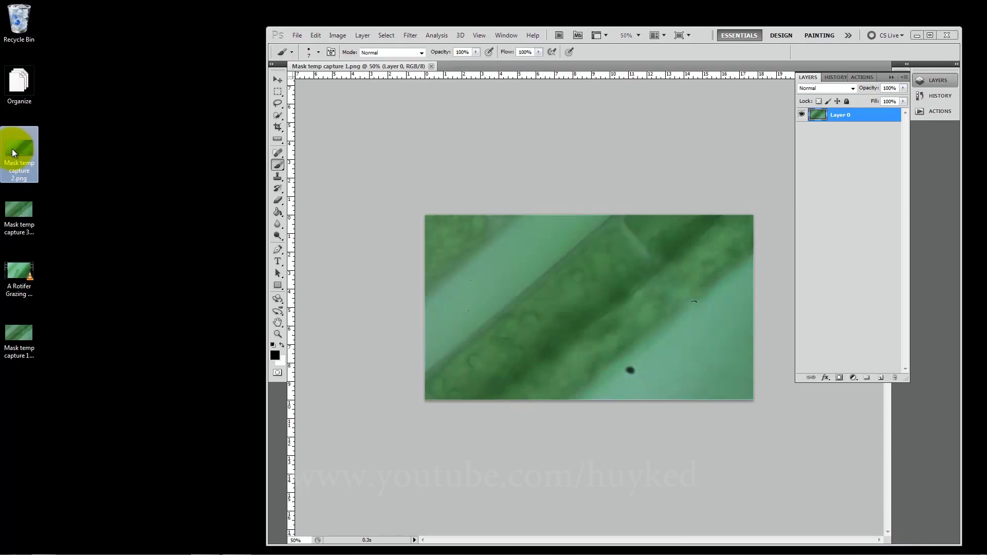
pyautogui.moveTo(256, 182); pyautogui.dragTo(569, 282)
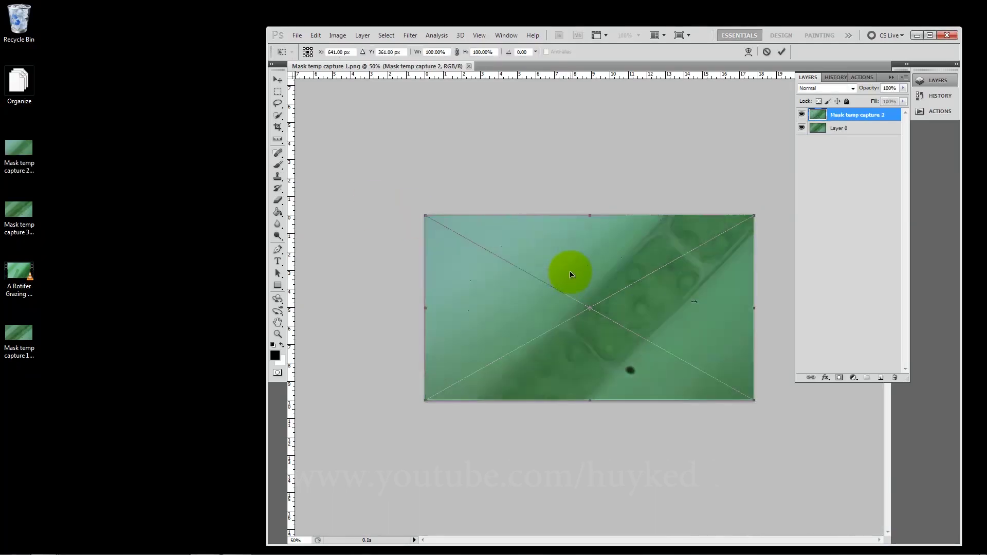
pyautogui.press('Return')
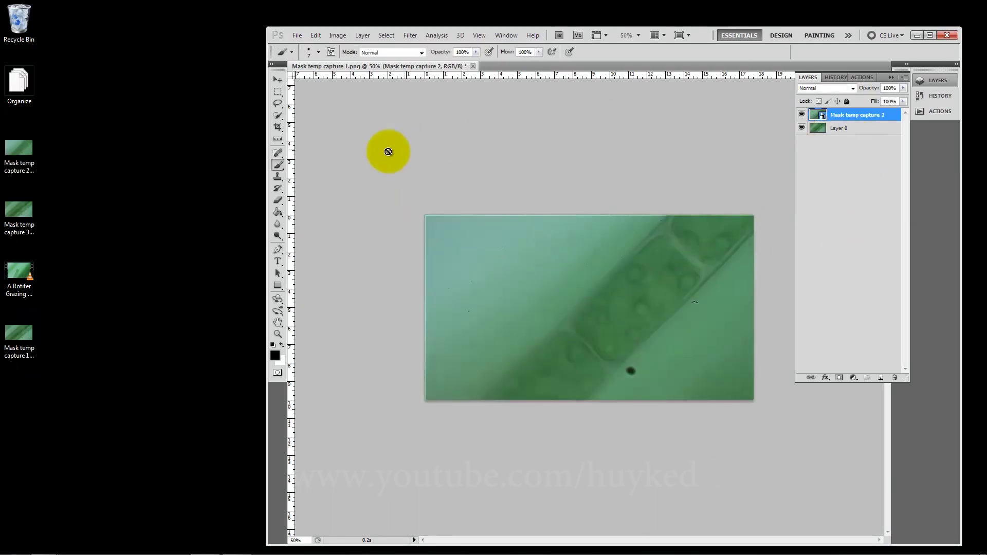
pyautogui.click(31, 222)
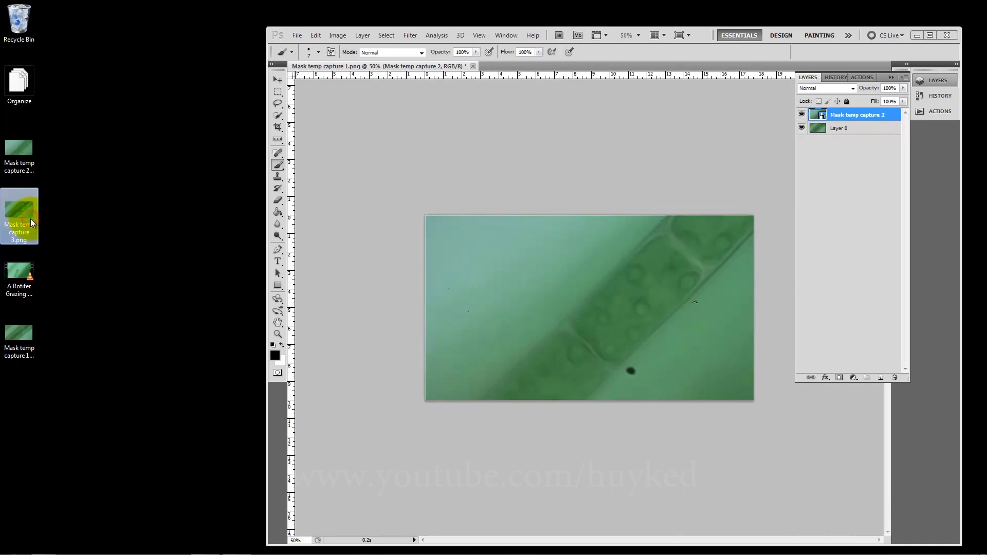
pyautogui.moveTo(31, 223); pyautogui.dragTo(607, 316)
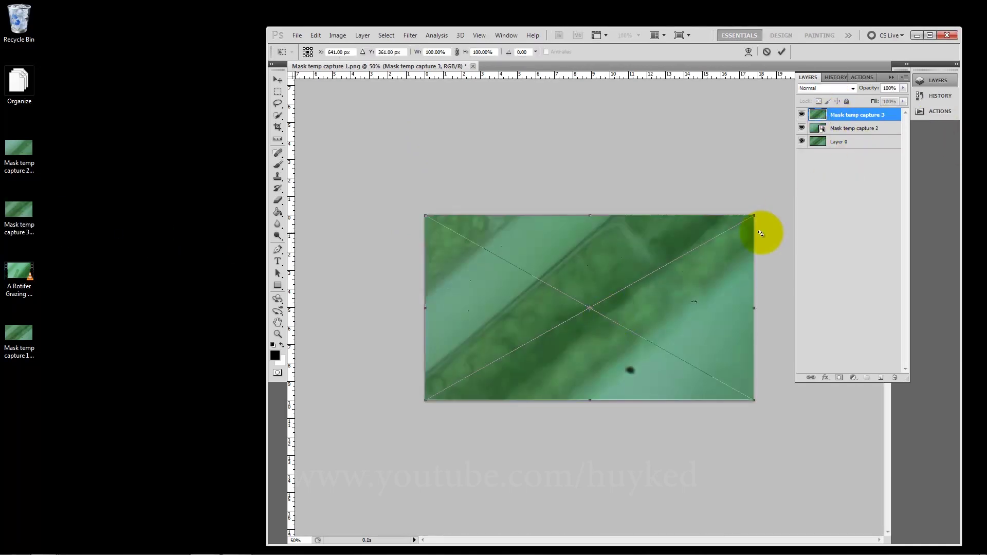
pyautogui.press('Return')
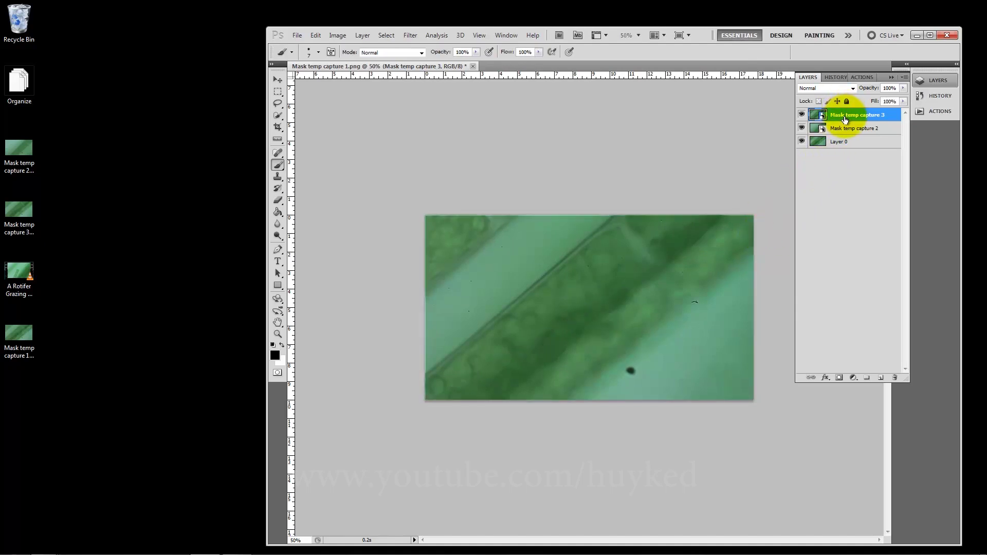
# Set both Mask temp capture layers to the Exclusion blend mode.
pyautogui.click(838, 88)
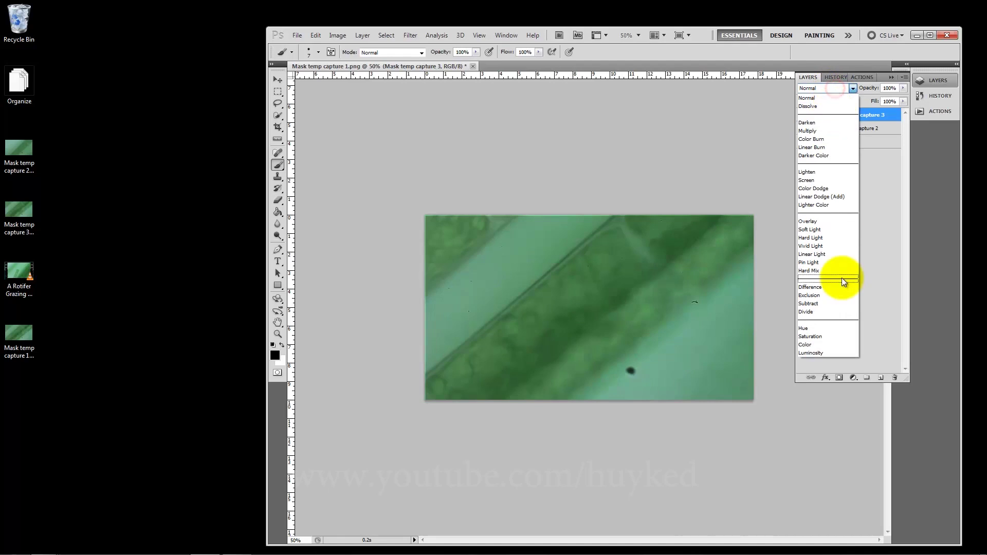
pyautogui.click(816, 295)
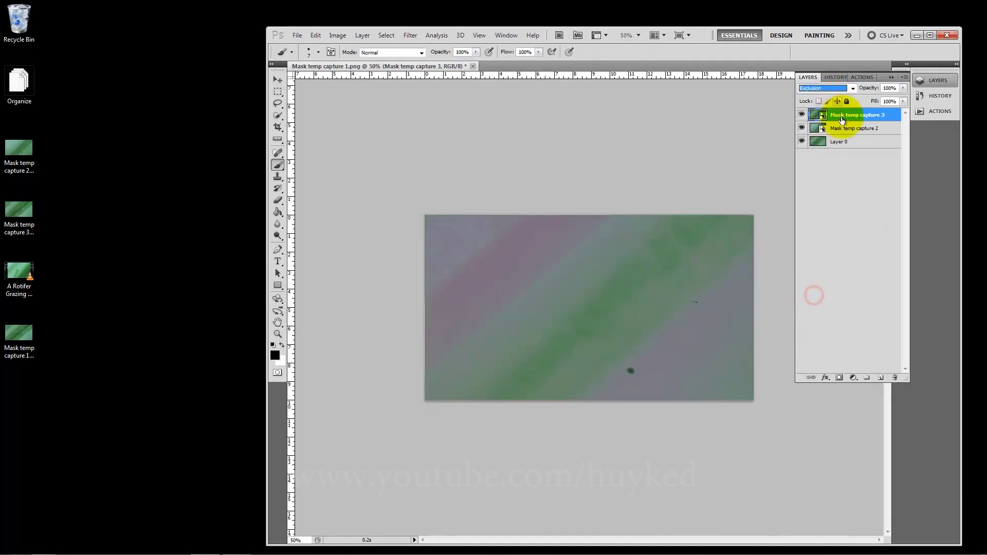
pyautogui.click(848, 128)
pyautogui.click(823, 88)
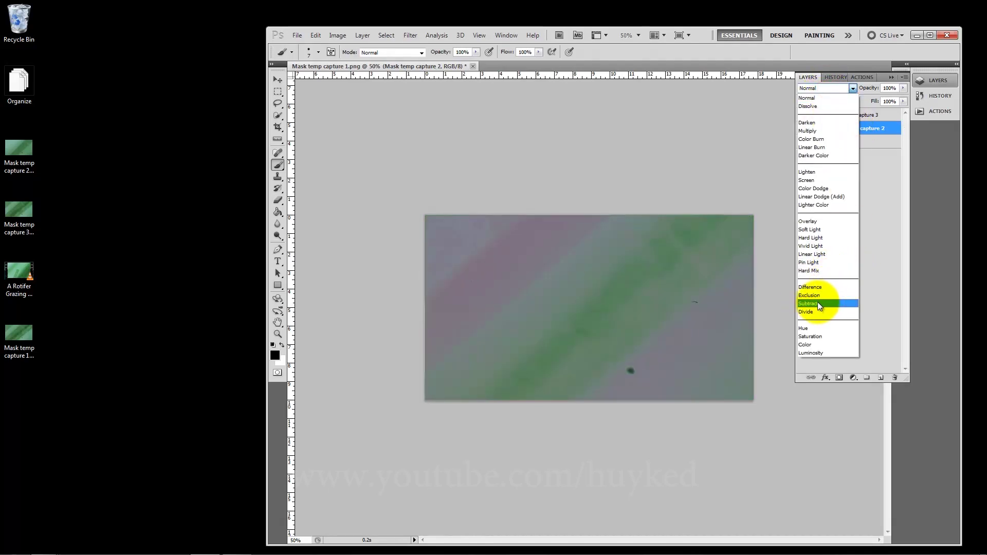
pyautogui.click(818, 295)
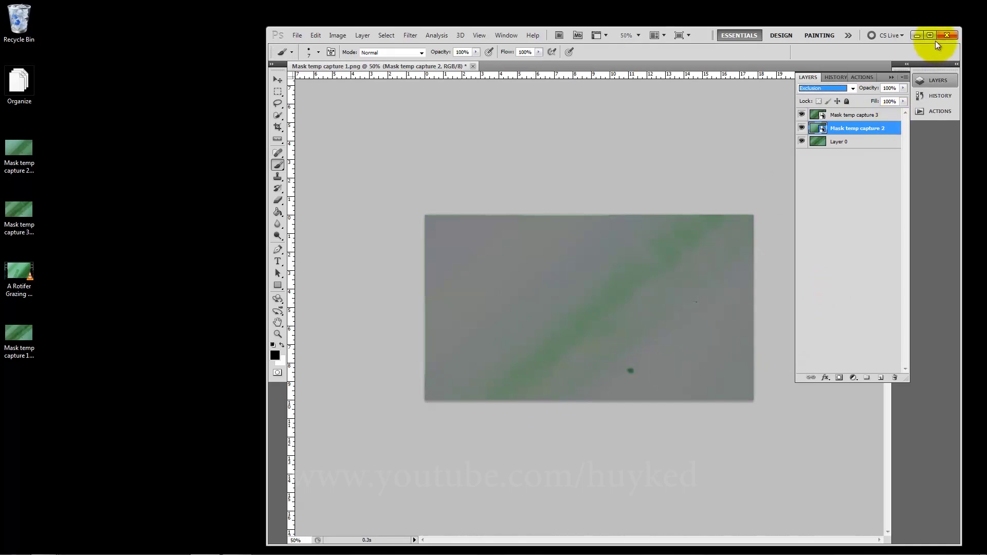
pyautogui.click(929, 35)
# Fit the image on screen and add a new empty layer named DEAD PIXEL LAYER.
pyautogui.doubleClick(12, 296)
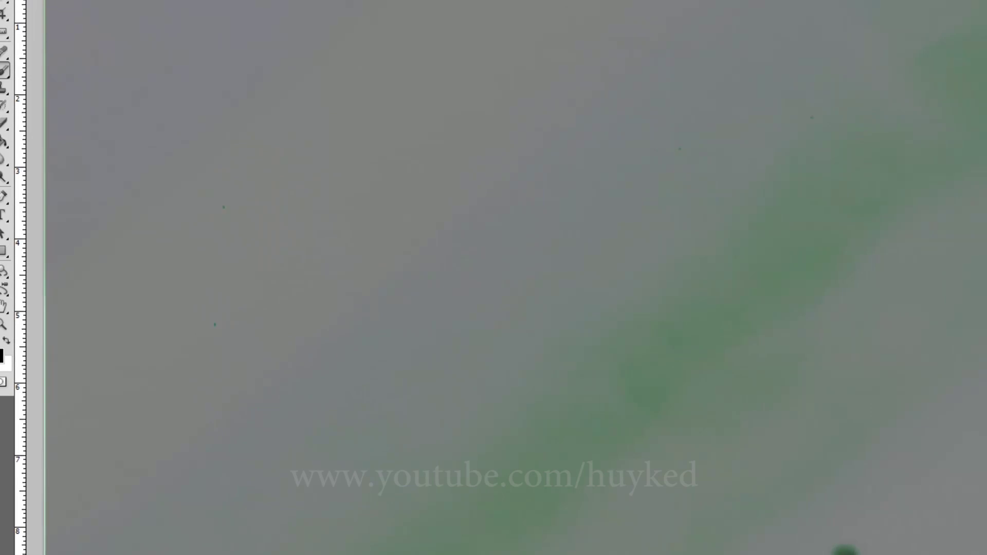
pyautogui.click(865, 441)
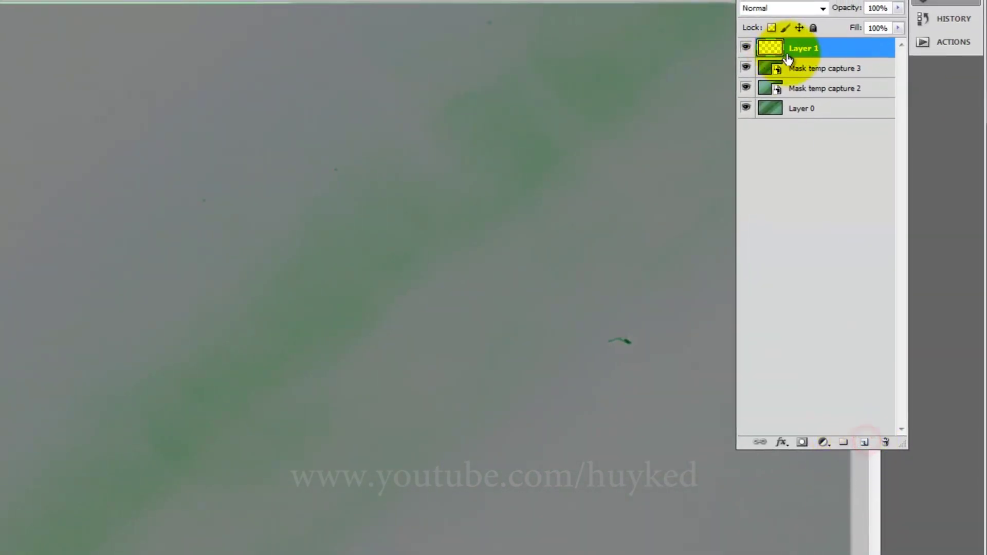
pyautogui.doubleClick(802, 49)
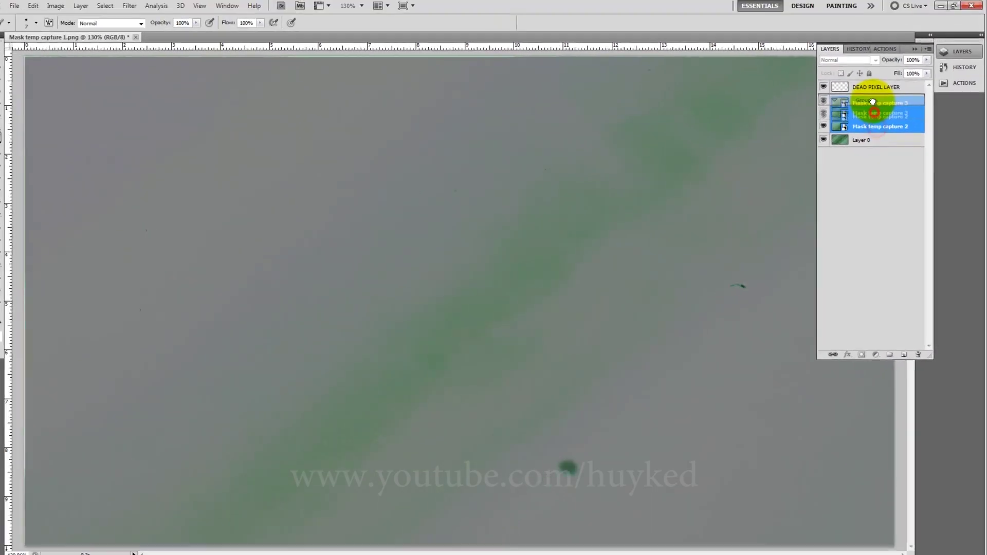
# Collapse and hide Group 1, then zoom in on the dead pixels.
pyautogui.click(835, 99)
pyautogui.click(825, 102)
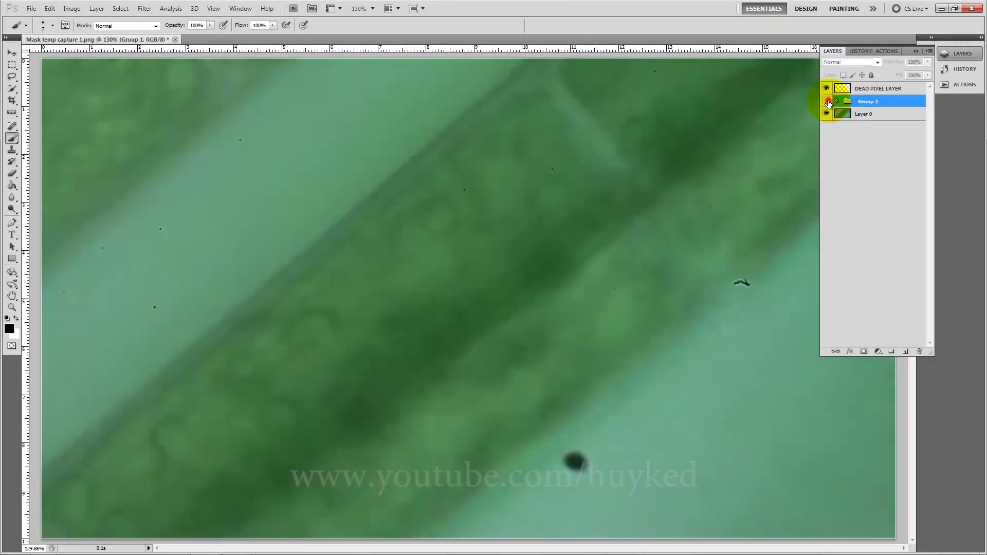
pyautogui.click(238, 174)
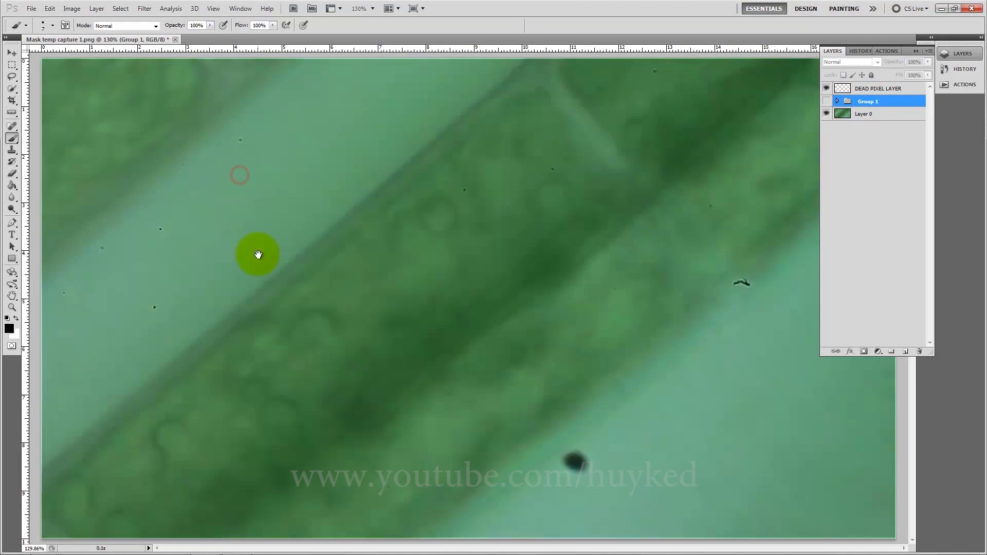
pyautogui.click(13, 307)
pyautogui.click(192, 258)
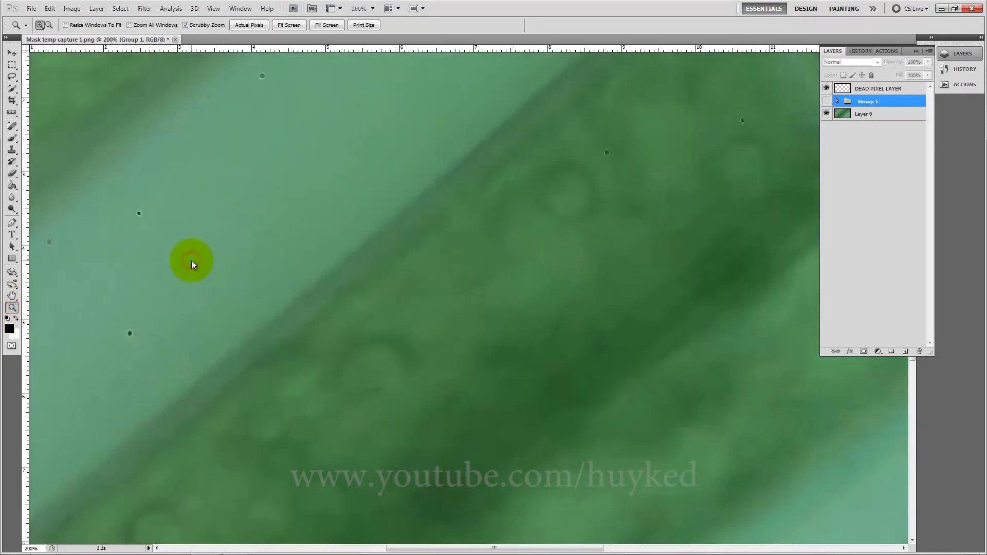
# Zoom to 300% and pan along the image's top edge with Group 1 shown.
pyautogui.click(197, 258)
pyautogui.moveTo(197, 258); pyautogui.dragTo(426, 253)
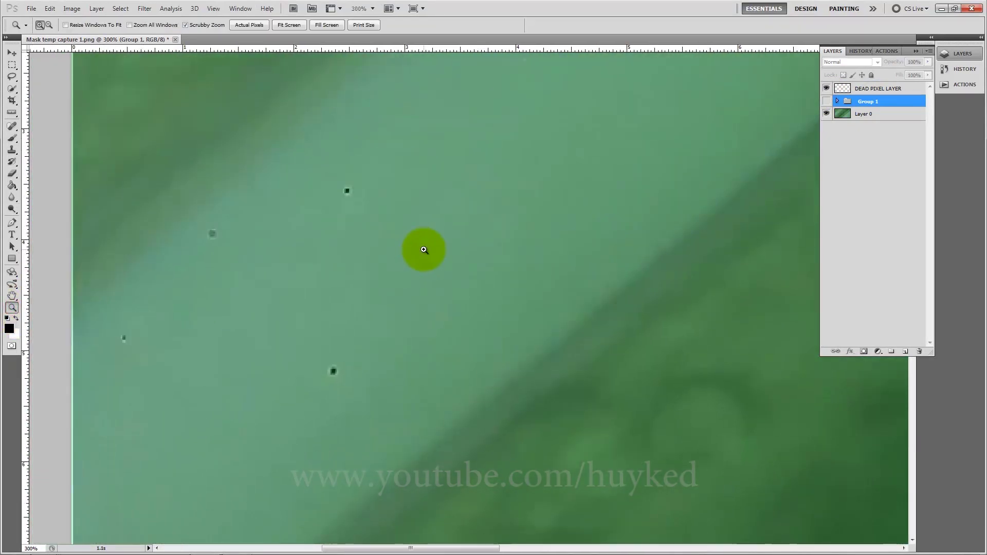
pyautogui.click(828, 102)
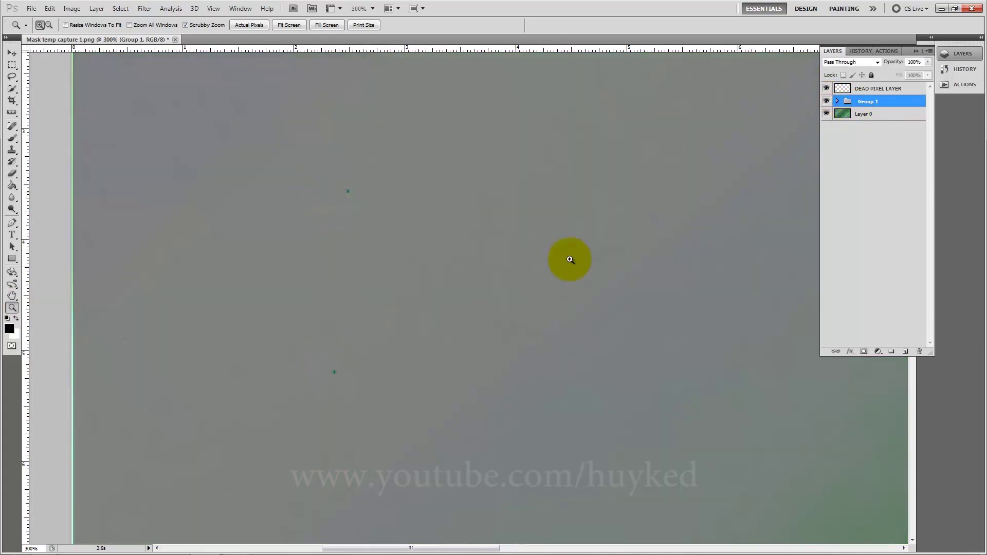
pyautogui.moveTo(612, 238); pyautogui.dragTo(384, 394)
pyautogui.moveTo(646, 223); pyautogui.dragTo(452, 370)
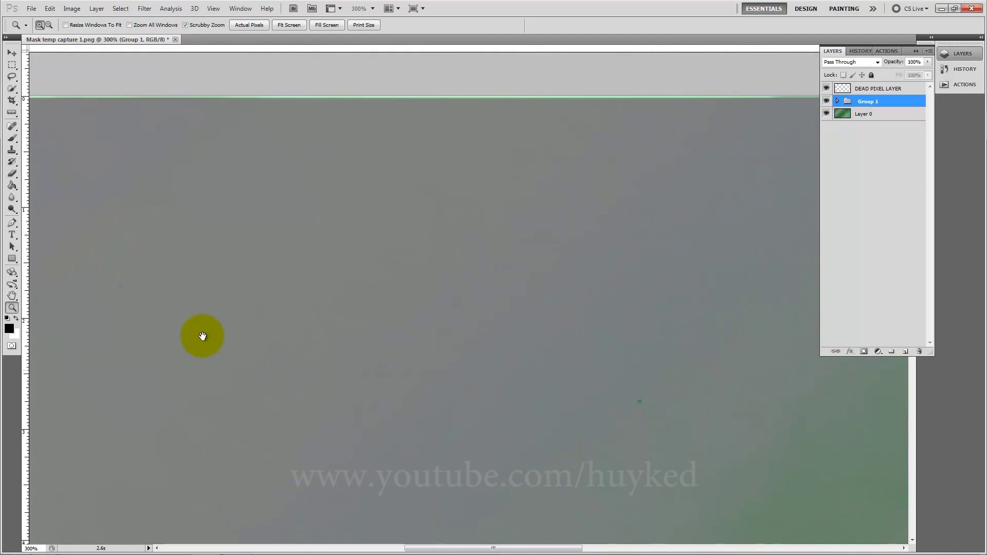
pyautogui.moveTo(283, 315); pyautogui.dragTo(385, 175)
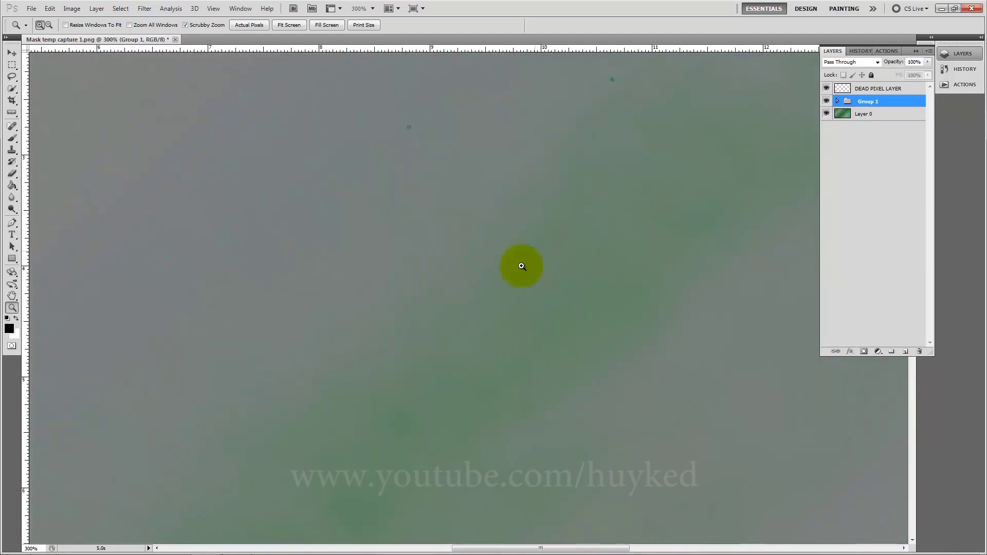
pyautogui.moveTo(562, 216); pyautogui.dragTo(494, 386)
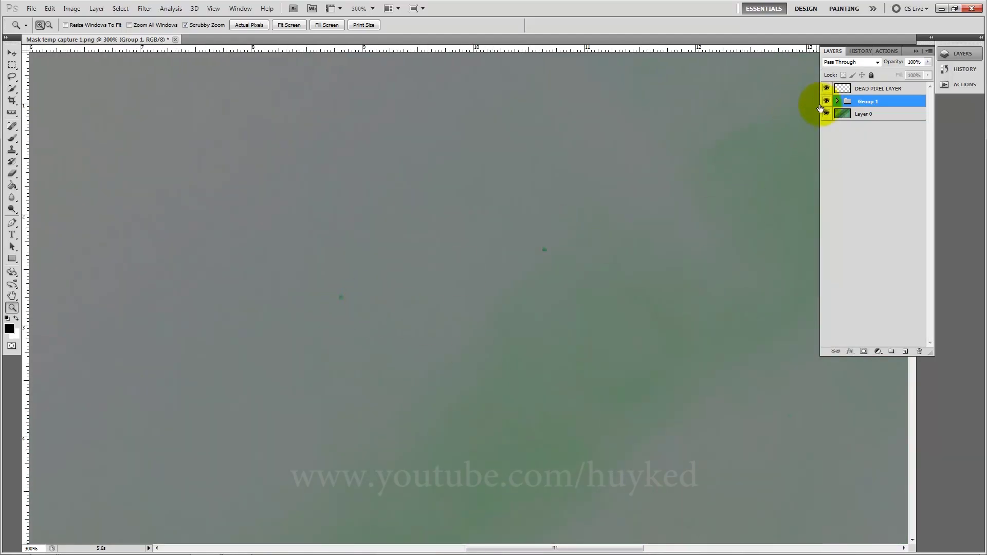
pyautogui.moveTo(790, 114); pyautogui.dragTo(594, 279)
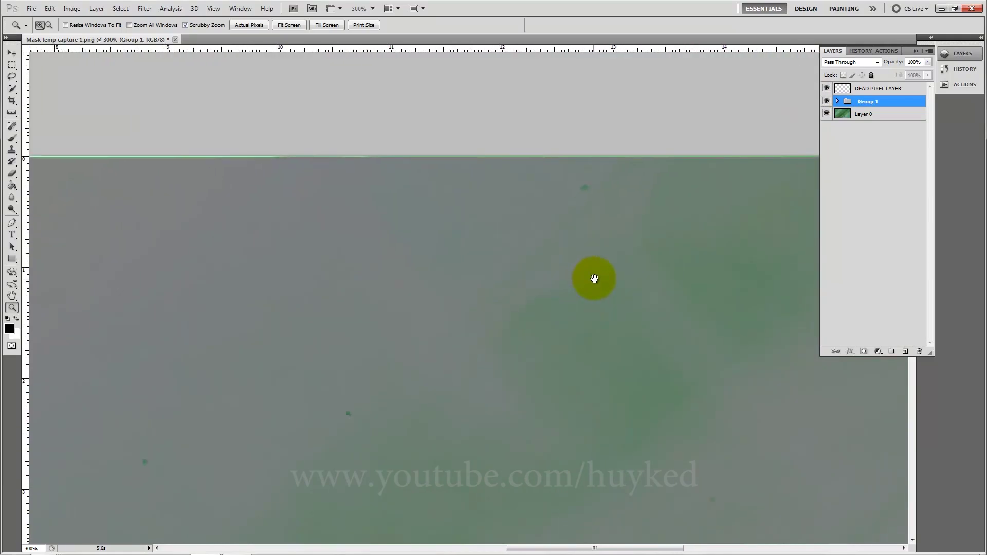
# Toggle Group 1 on and off to compare the specks, then select DEAD PIXEL LAYER and the Brush.
pyautogui.click(827, 101)
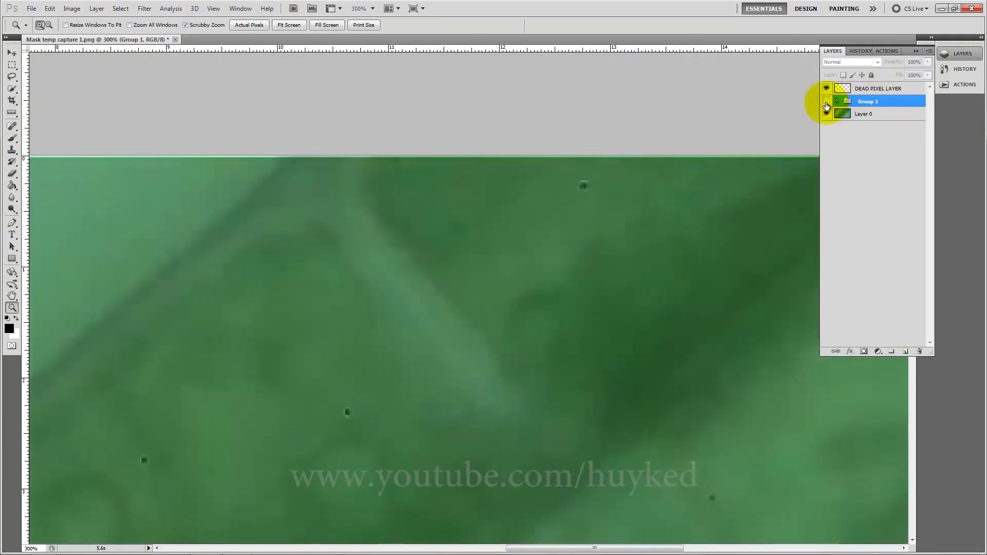
pyautogui.click(826, 103)
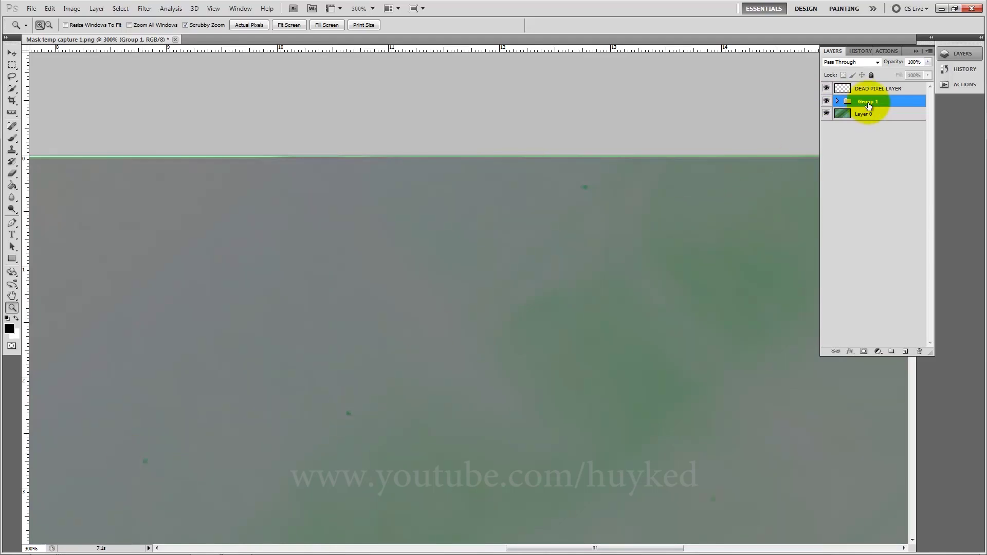
pyautogui.click(827, 101)
pyautogui.moveTo(701, 242); pyautogui.dragTo(396, 255)
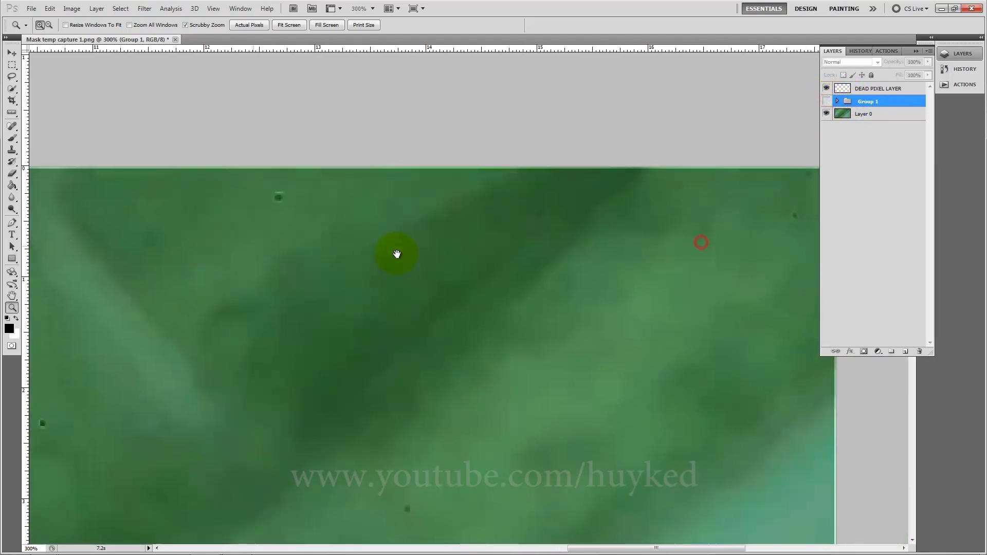
pyautogui.moveTo(700, 276); pyautogui.dragTo(467, 295)
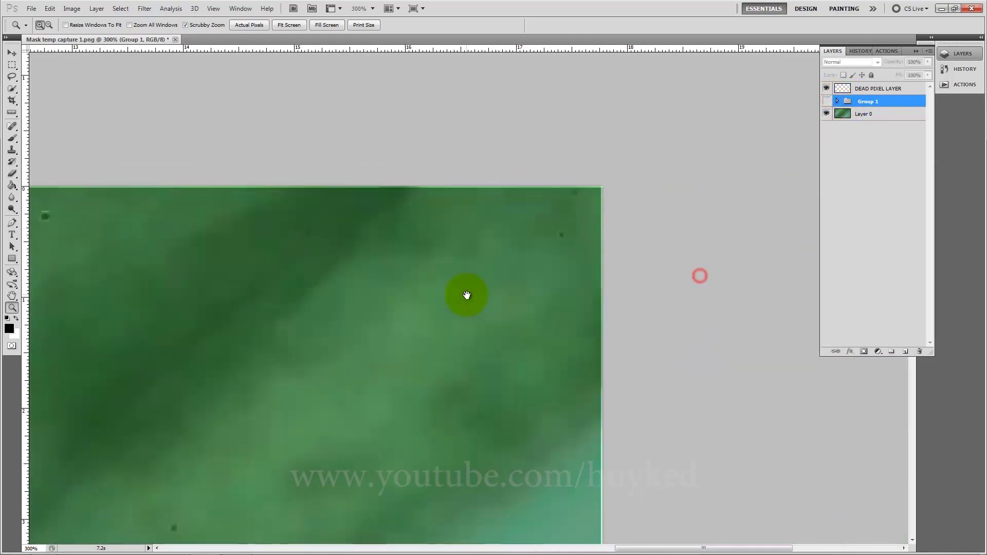
pyautogui.click(827, 102)
pyautogui.click(827, 102)
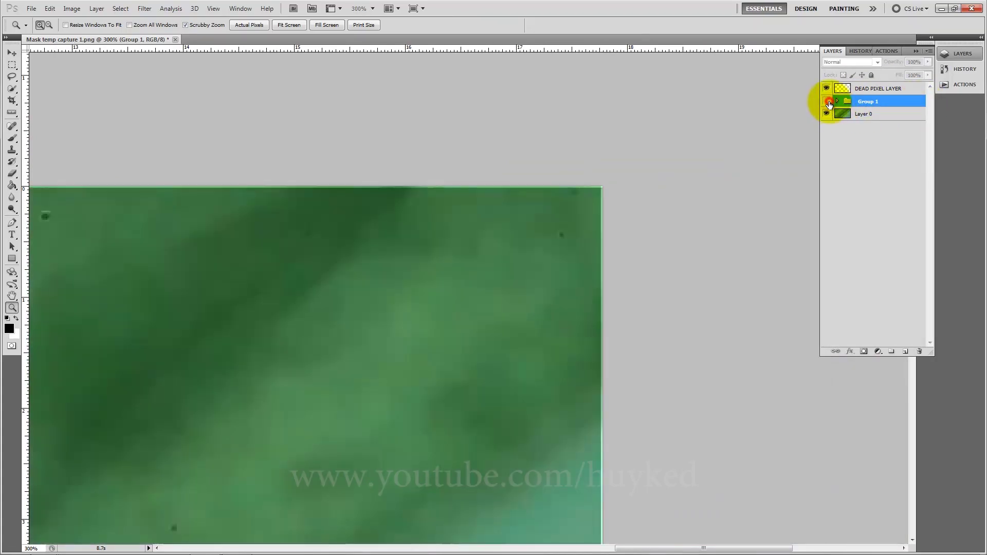
pyautogui.click(828, 103)
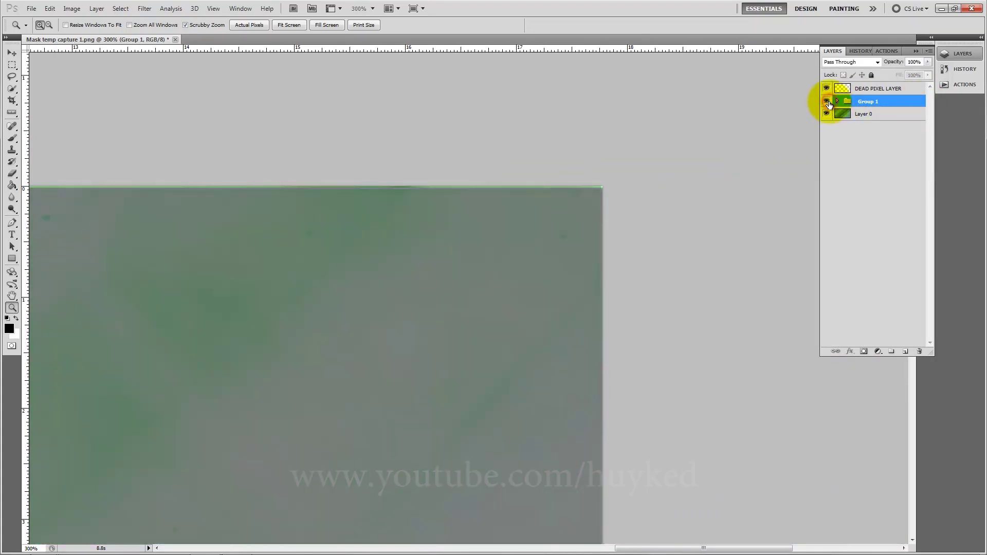
pyautogui.click(878, 89)
pyautogui.click(12, 139)
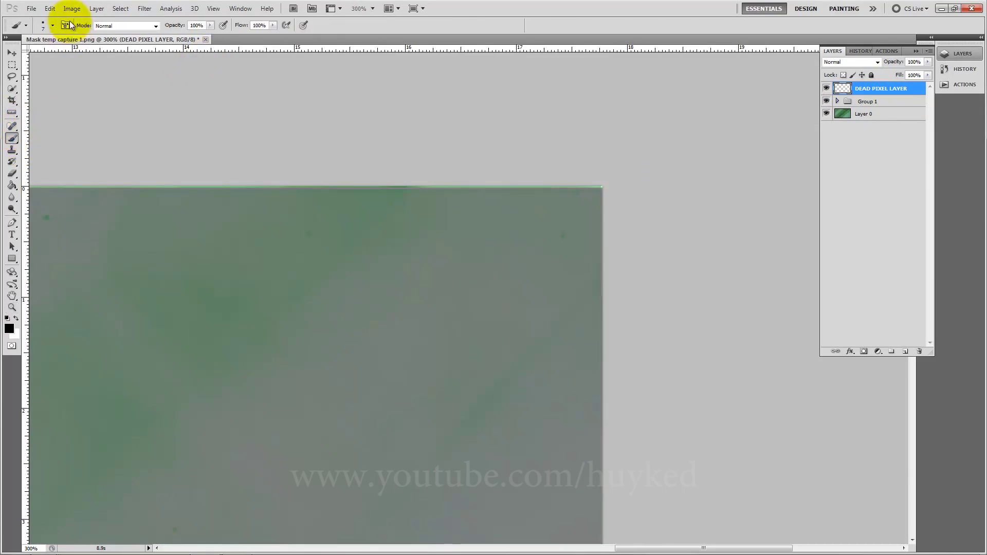
# Hide Group 1 and pan to the top-left of the frame to find the dead pixels.
pyautogui.click(52, 25)
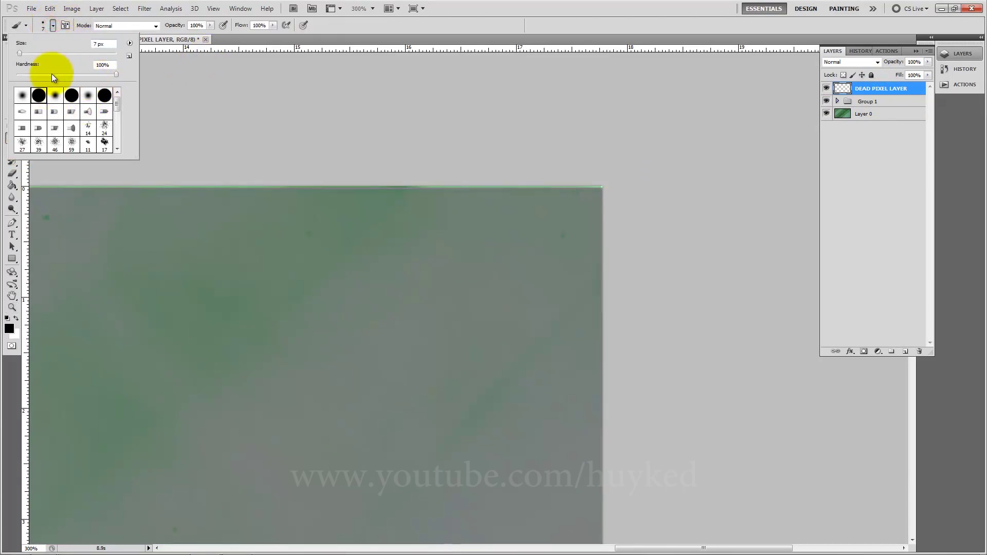
pyautogui.click(478, 22)
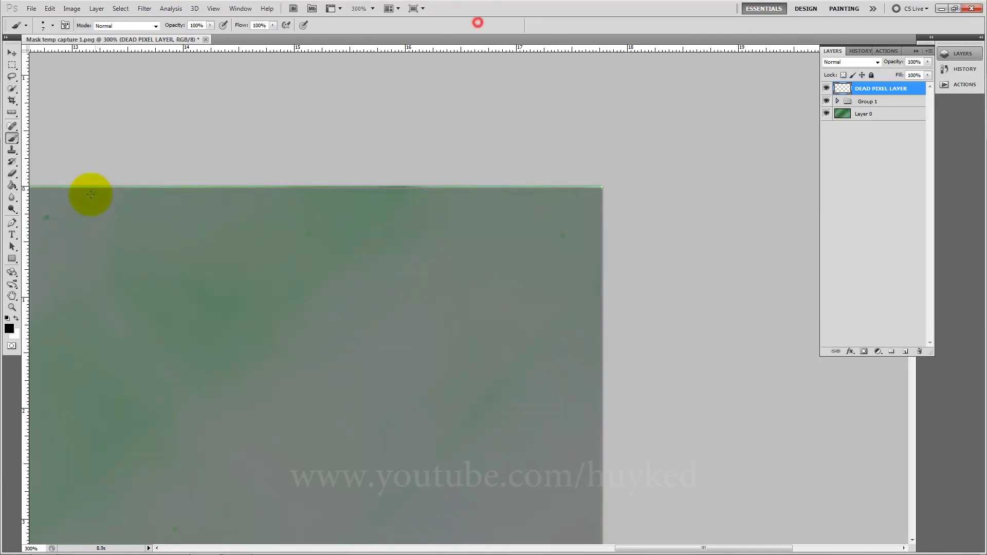
pyautogui.moveTo(123, 251); pyautogui.dragTo(445, 216)
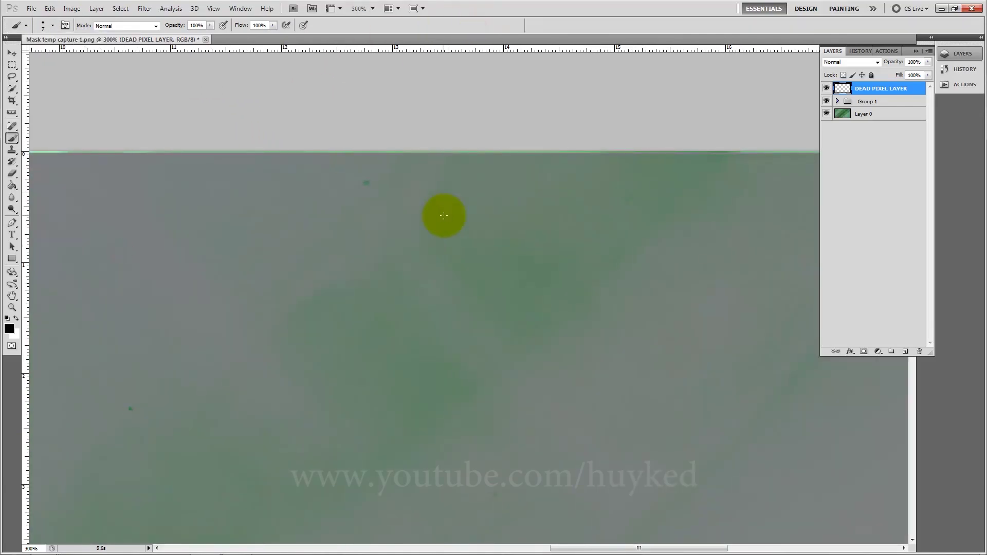
pyautogui.moveTo(156, 300); pyautogui.dragTo(425, 223)
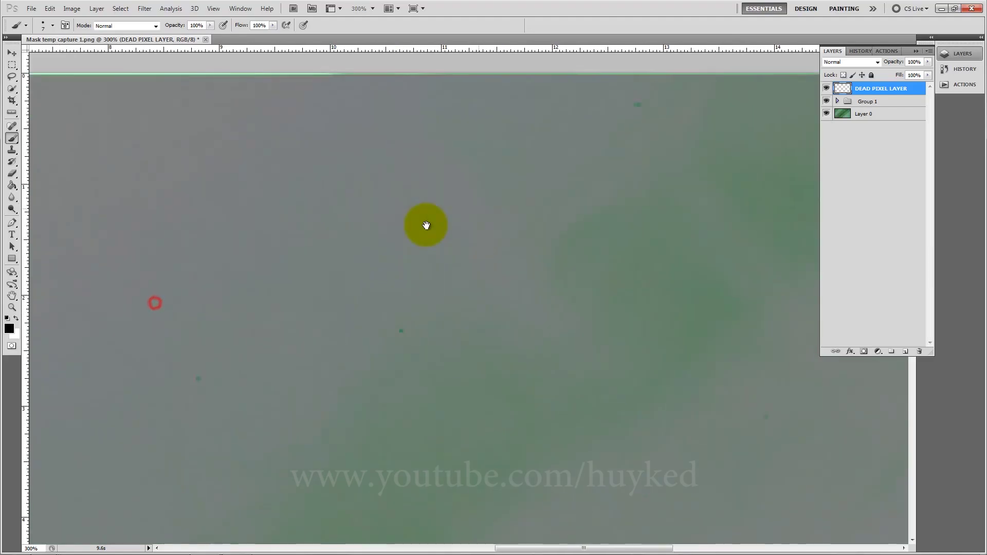
pyautogui.moveTo(245, 315); pyautogui.dragTo(520, 205)
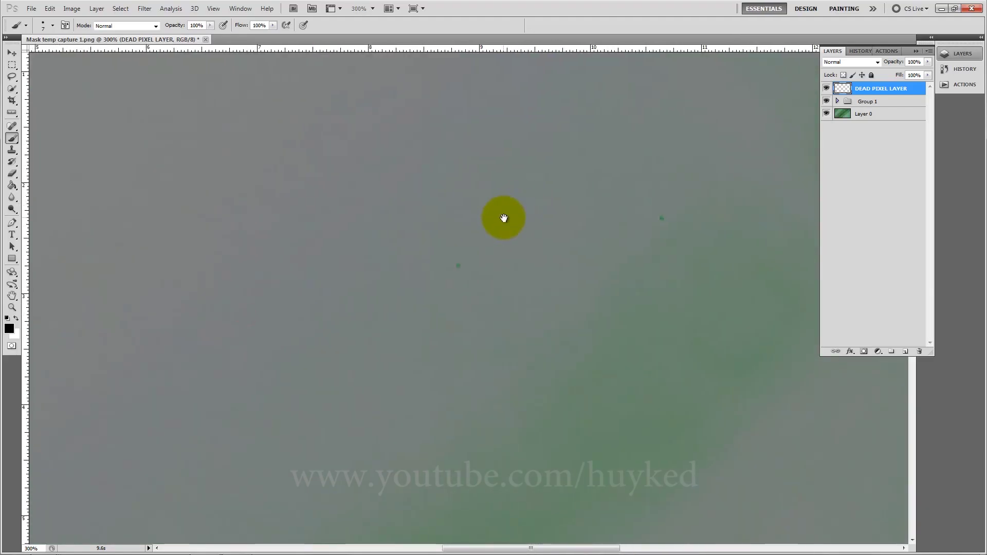
pyautogui.click(826, 102)
pyautogui.moveTo(311, 288); pyautogui.dragTo(534, 190)
pyautogui.moveTo(305, 329); pyautogui.dragTo(593, 255)
pyautogui.moveTo(372, 246); pyautogui.dragTo(465, 308)
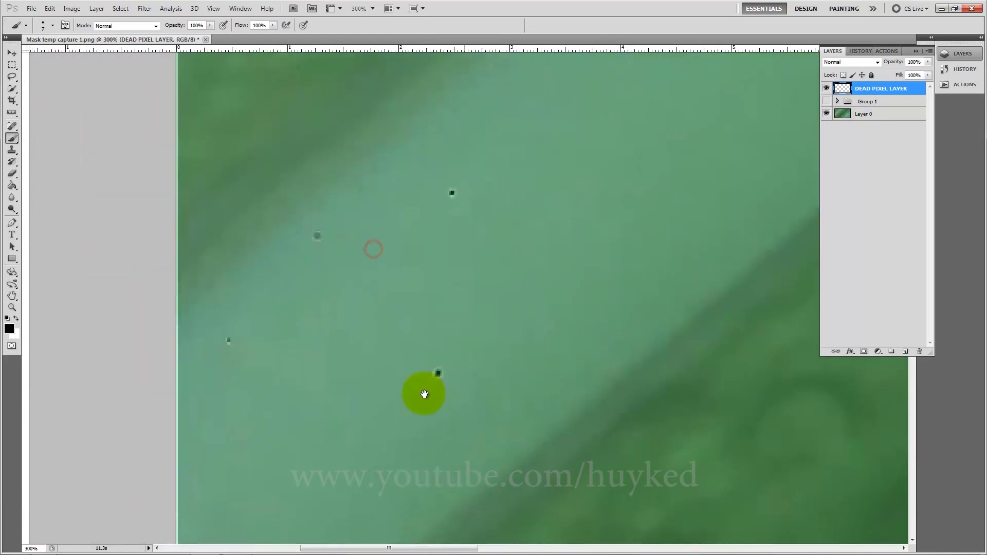
pyautogui.scroll(-2, 423, 393)
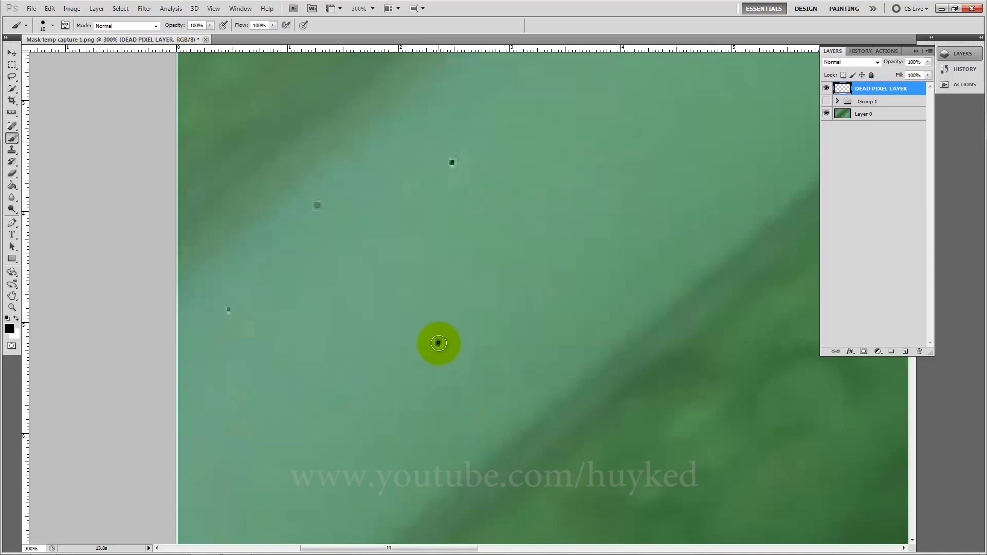
# Paint black dots over three dead pixels in the top-left area.
pyautogui.click(439, 343)
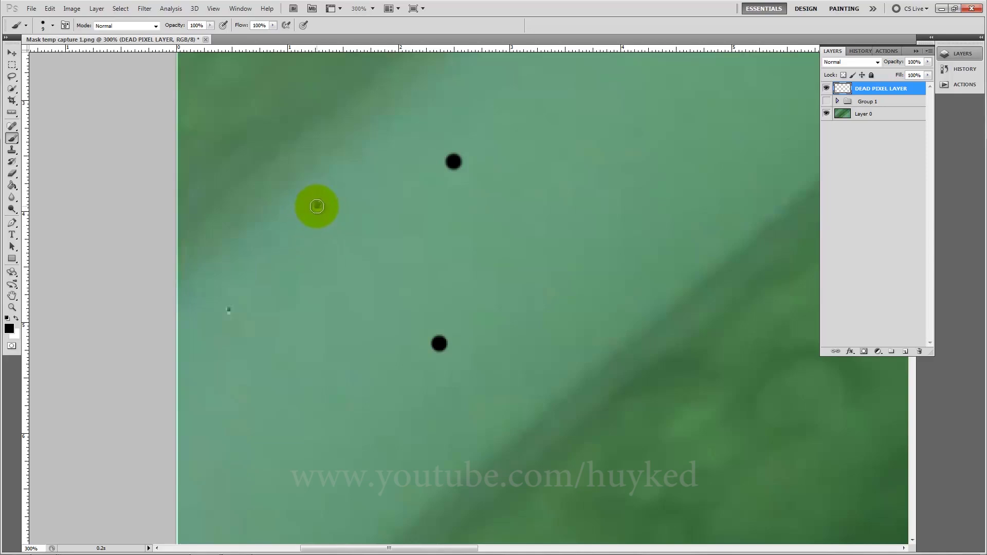
pyautogui.click(317, 206)
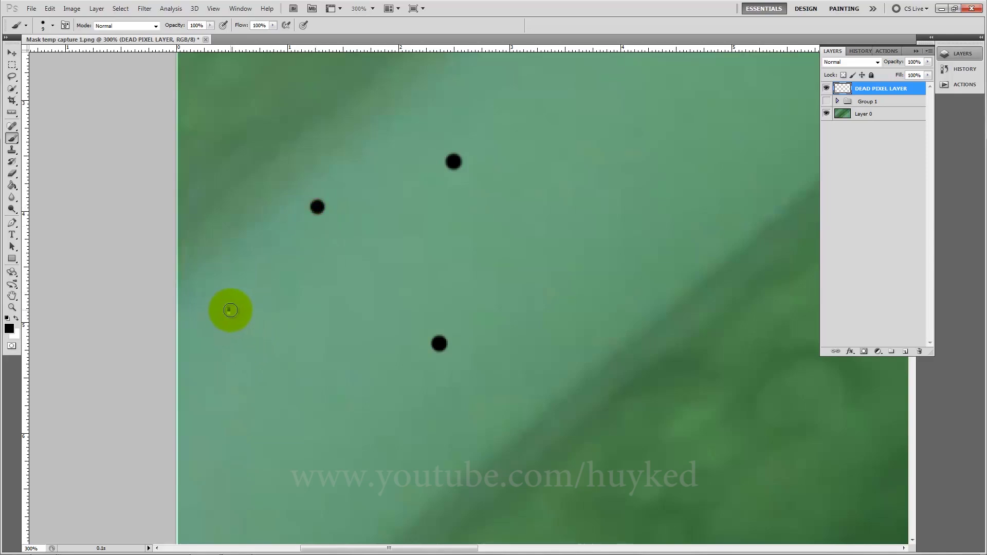
pyautogui.click(230, 311)
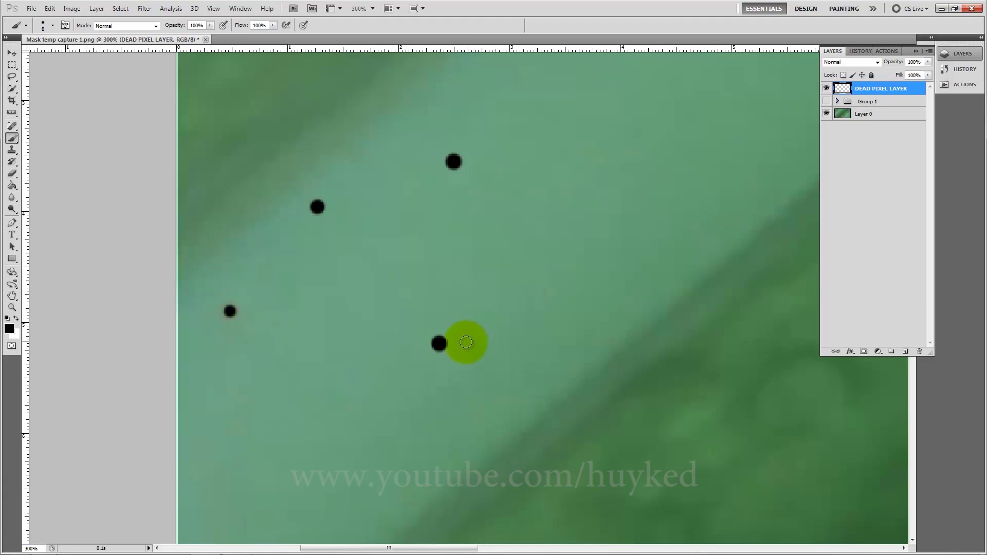
pyautogui.moveTo(459, 375); pyautogui.dragTo(485, 236)
pyautogui.moveTo(504, 390); pyautogui.dragTo(520, 288)
pyautogui.moveTo(567, 433); pyautogui.dragTo(601, 287)
pyautogui.moveTo(382, 397); pyautogui.dragTo(409, 304)
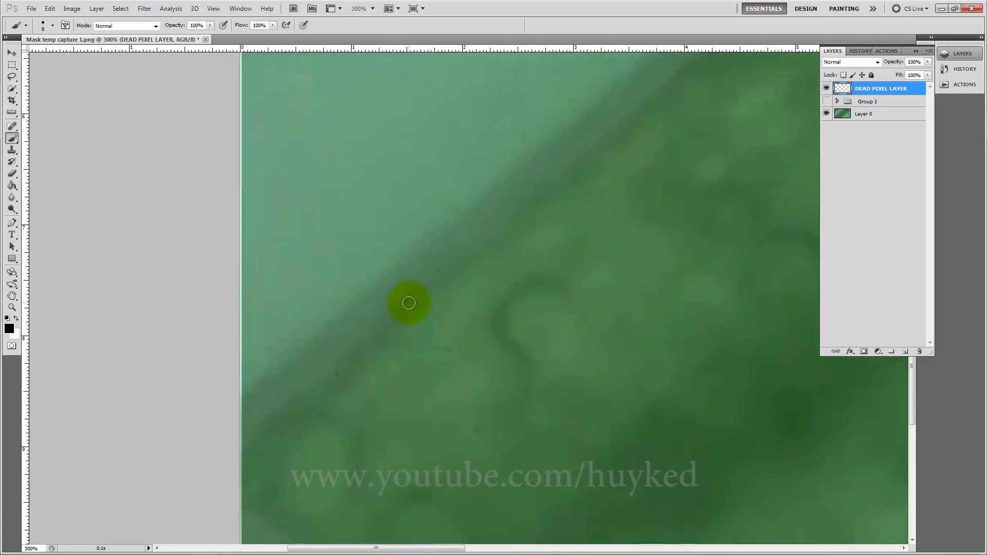
# Enlarge the brush slightly and cover three more dead pixels with black dots.
pyautogui.click(827, 102)
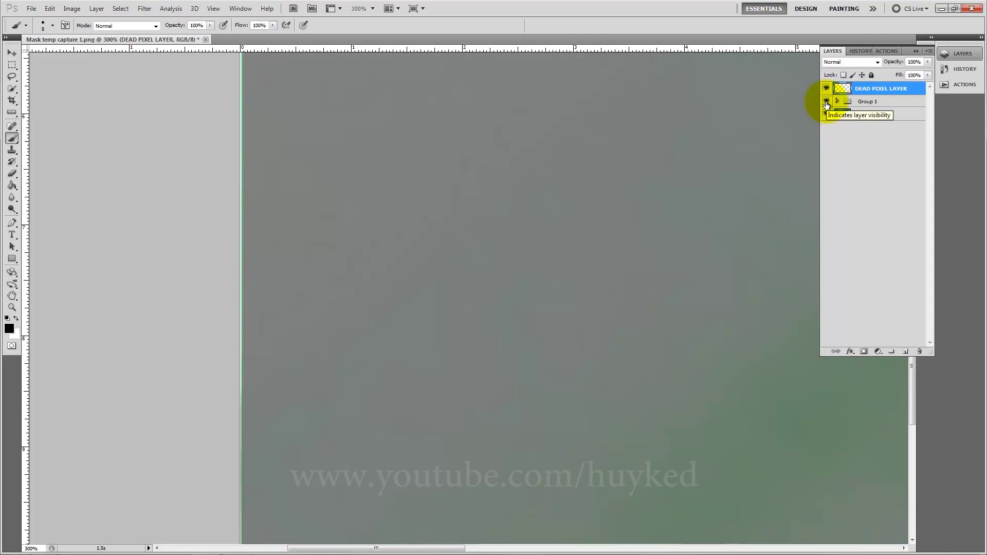
pyautogui.click(827, 102)
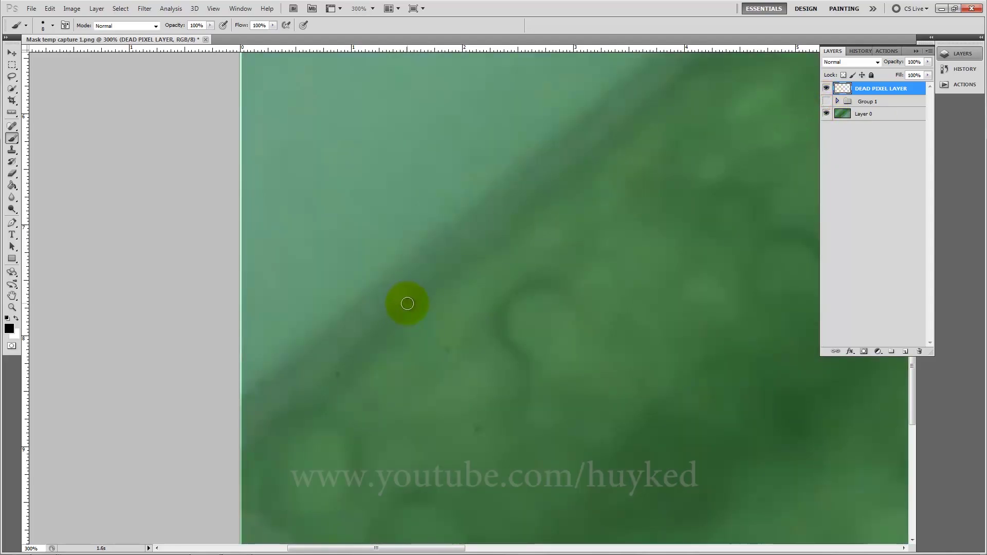
pyautogui.press(']')
pyautogui.click(405, 302)
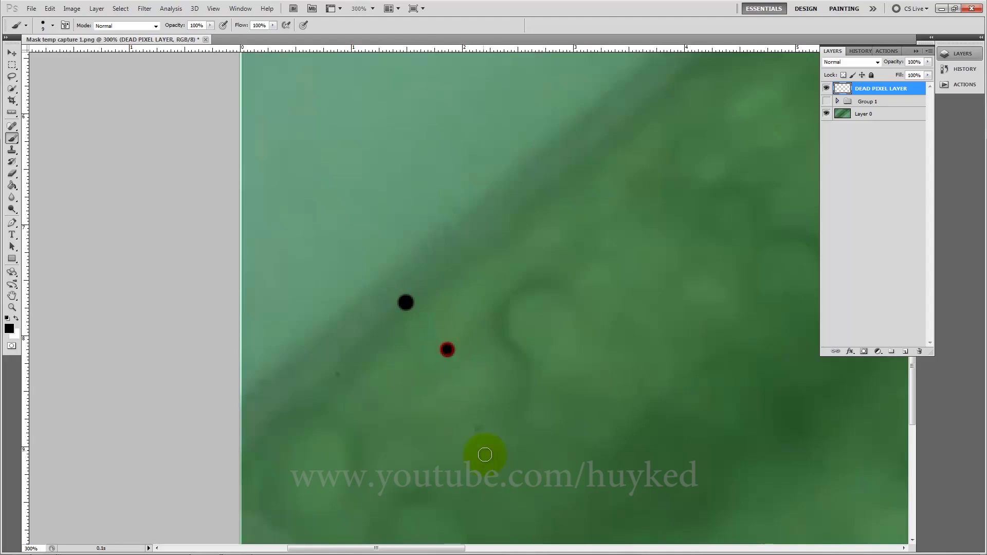
pyautogui.click(477, 428)
pyautogui.click(336, 374)
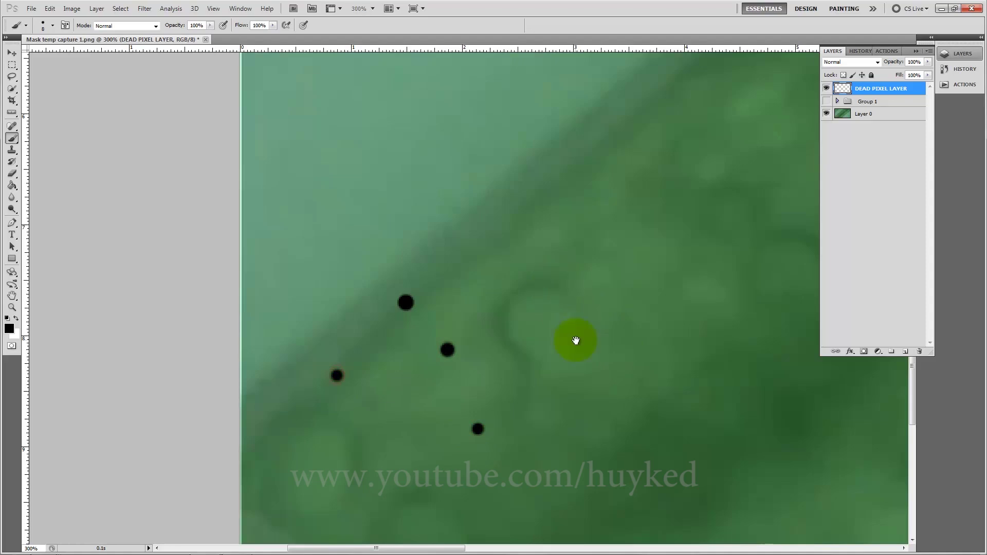
# Dot the dead pixels in the upper part of the image, shrinking the brush for tiny specks.
pyautogui.moveTo(573, 339)
pyautogui.mouseDown()
pyautogui.moveTo(560, 201)
pyautogui.moveTo(469, 479)
pyautogui.mouseUp()
pyautogui.moveTo(507, 229); pyautogui.dragTo(514, 535)
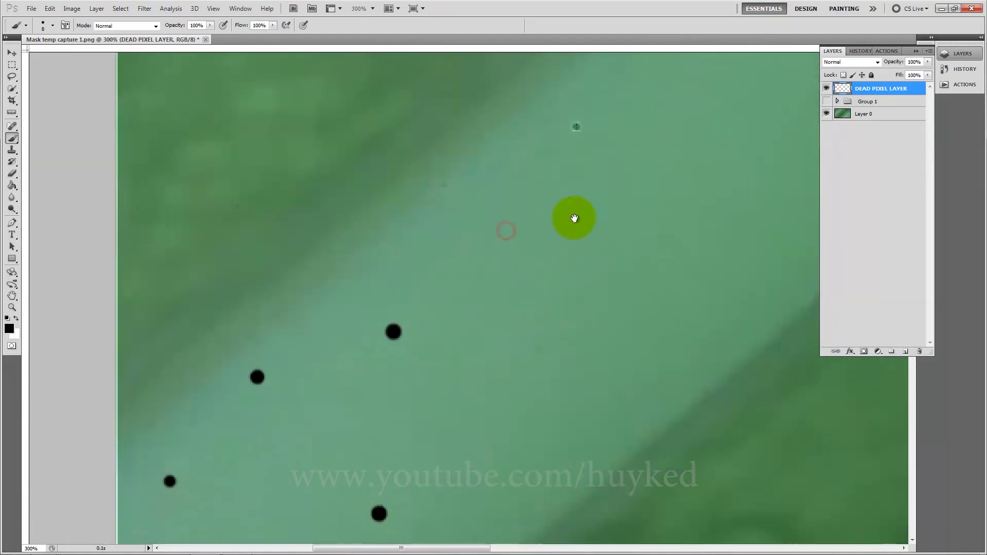
pyautogui.moveTo(572, 218); pyautogui.dragTo(573, 288)
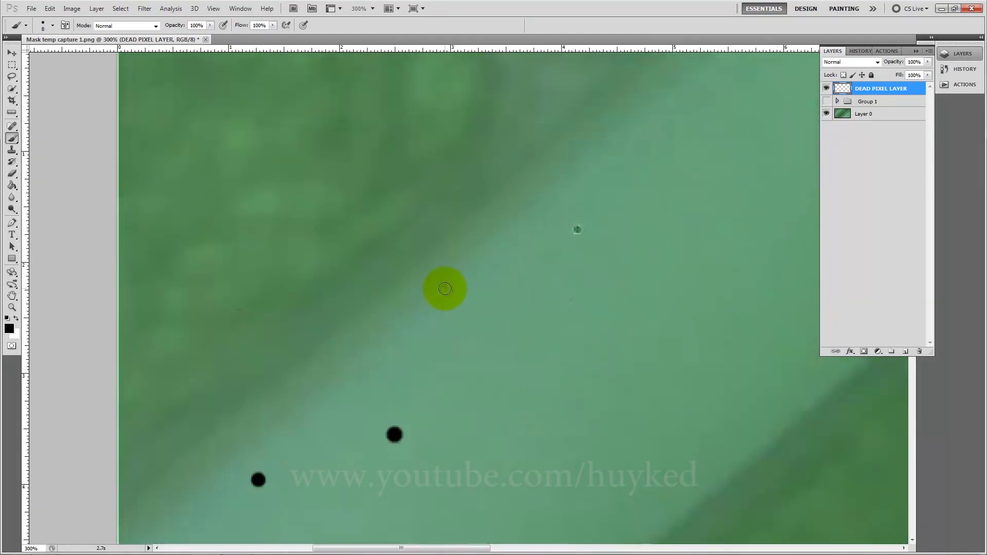
pyautogui.click(445, 289)
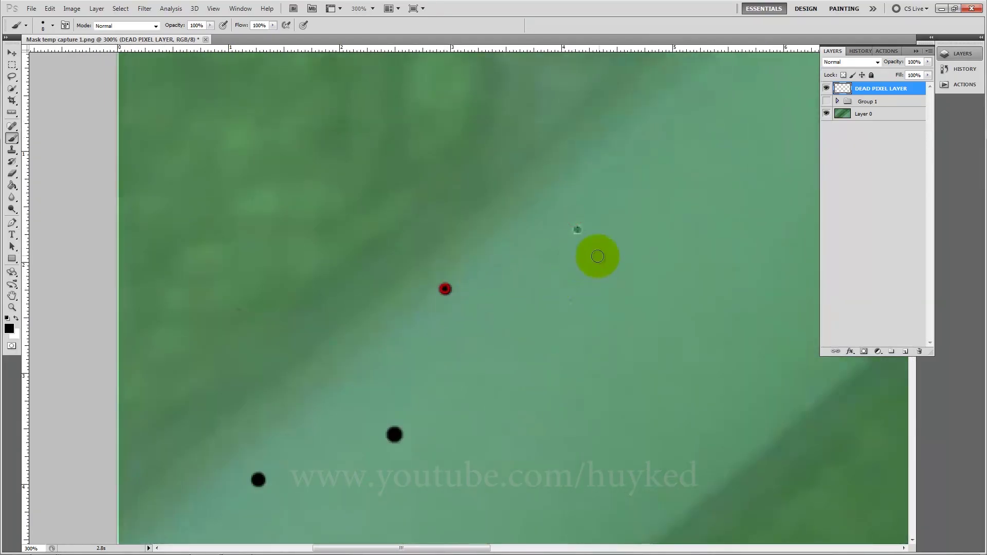
pyautogui.click(579, 230)
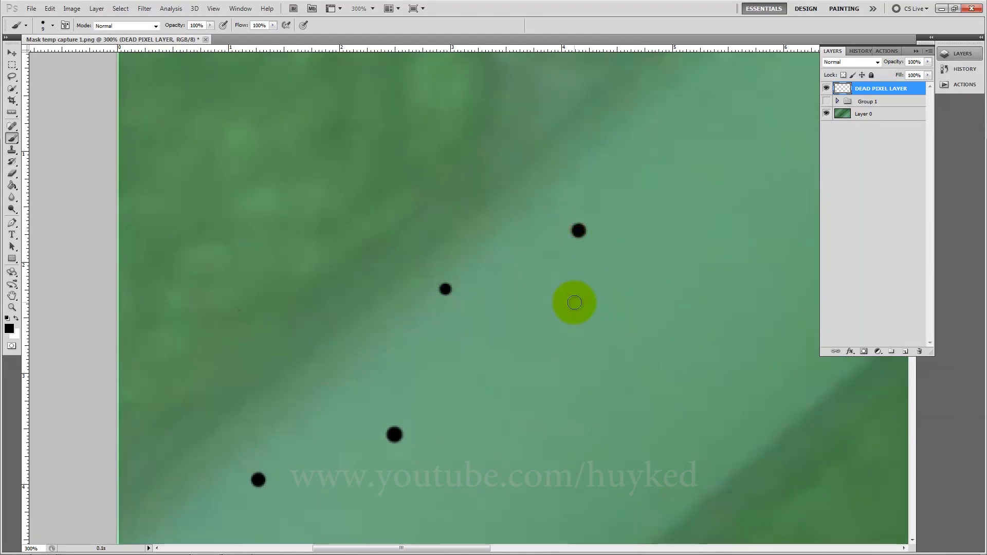
pyautogui.click(571, 302)
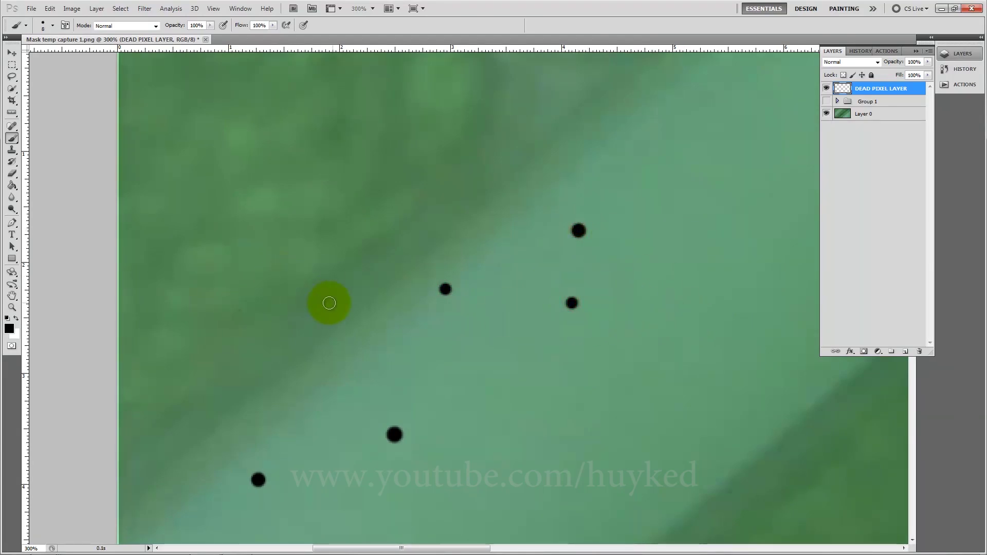
pyautogui.hscroll(-3, 324, 300)
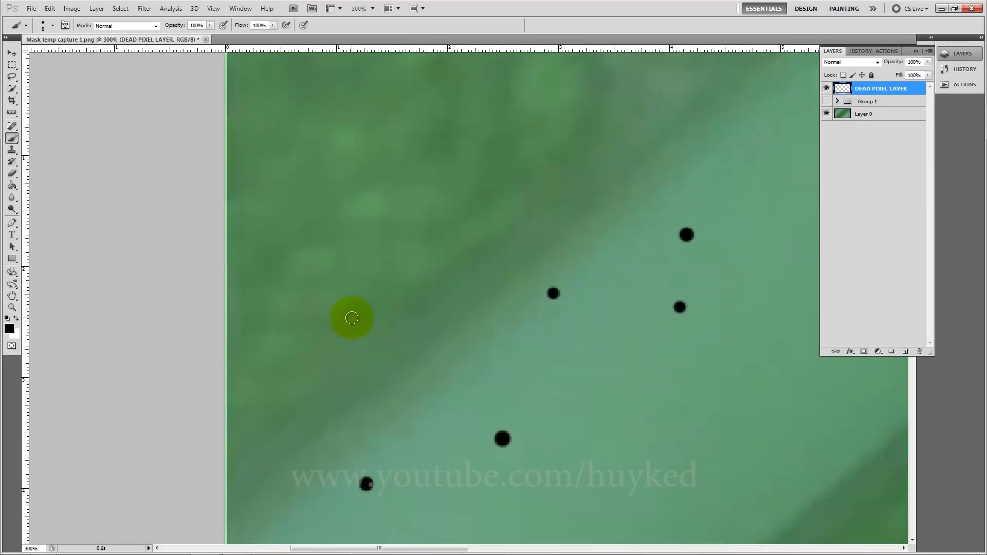
pyautogui.press('[')
pyautogui.press('[')
pyautogui.press('[')
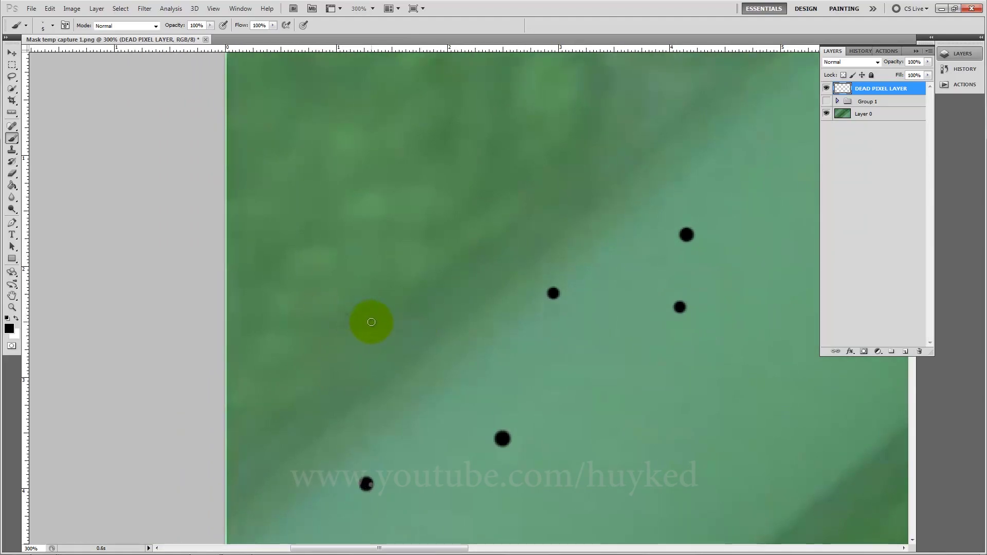
pyautogui.click(347, 315)
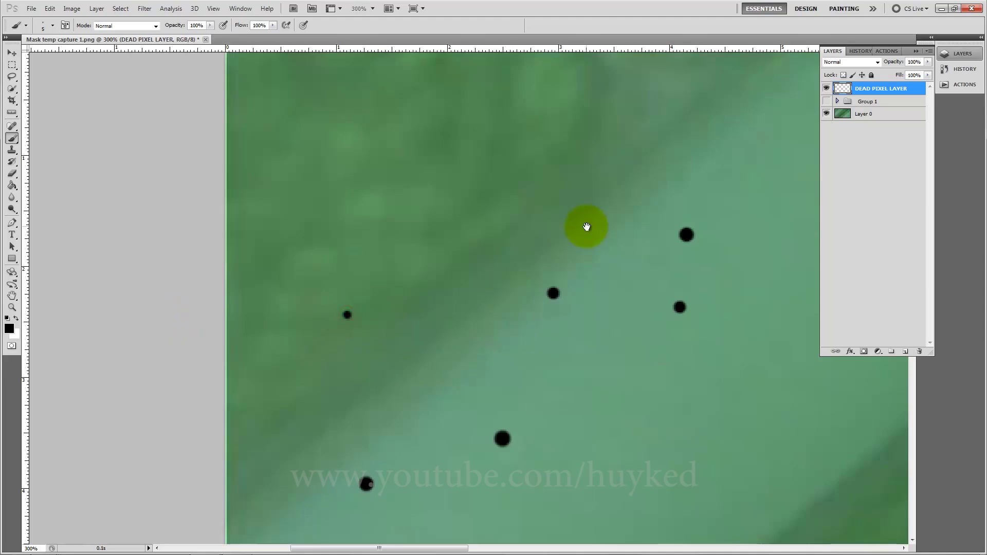
pyautogui.moveTo(586, 225); pyautogui.dragTo(360, 392)
pyautogui.moveTo(610, 389); pyautogui.dragTo(311, 298)
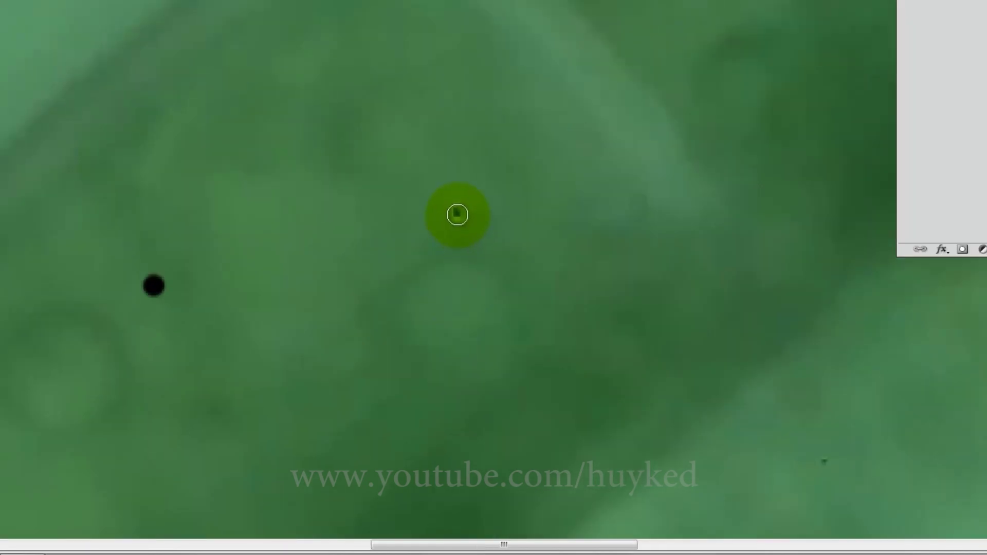
# Cover two specks along the top edge, toggling Group 1 to compare coverage.
pyautogui.click(457, 214)
pyautogui.moveTo(608, 220); pyautogui.dragTo(502, 367)
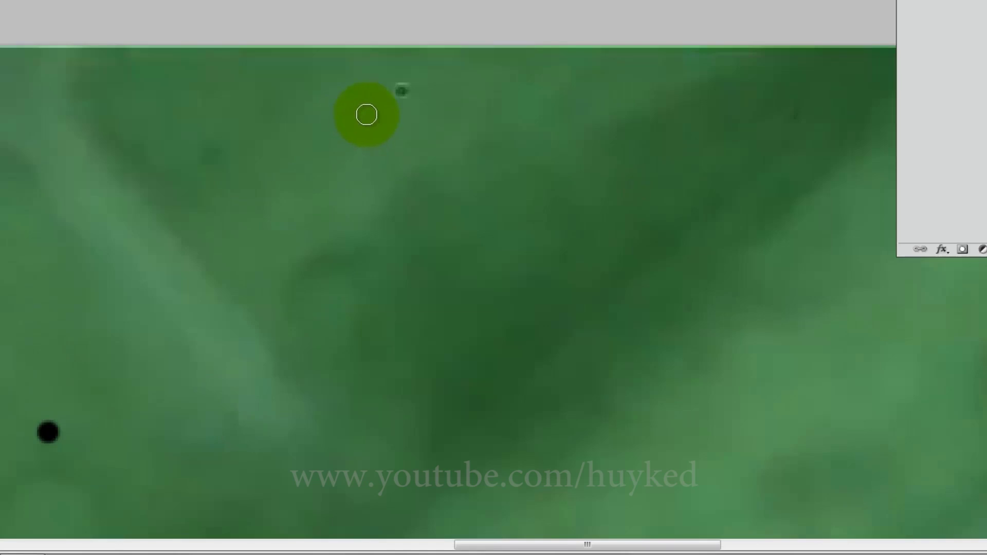
pyautogui.click(402, 91)
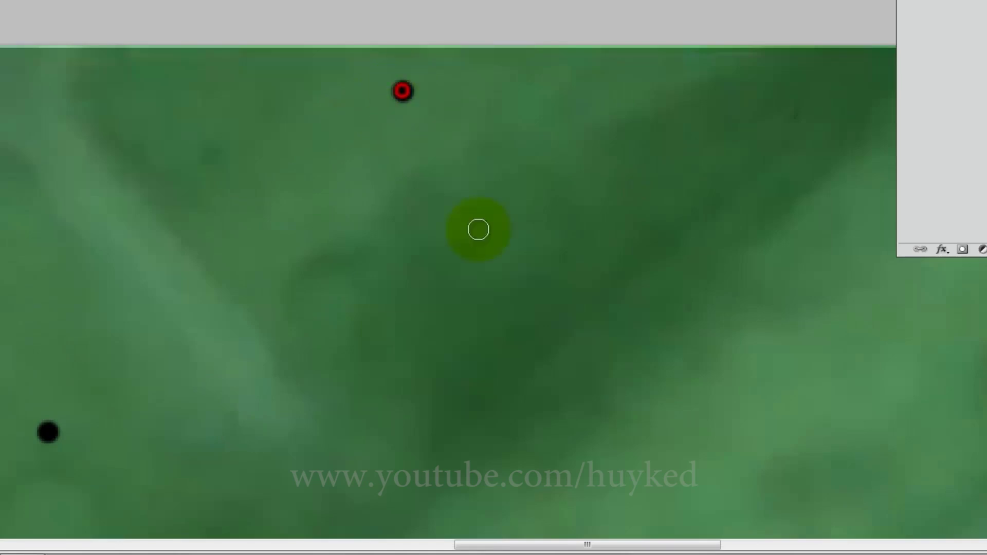
pyautogui.moveTo(602, 227); pyautogui.dragTo(249, 243)
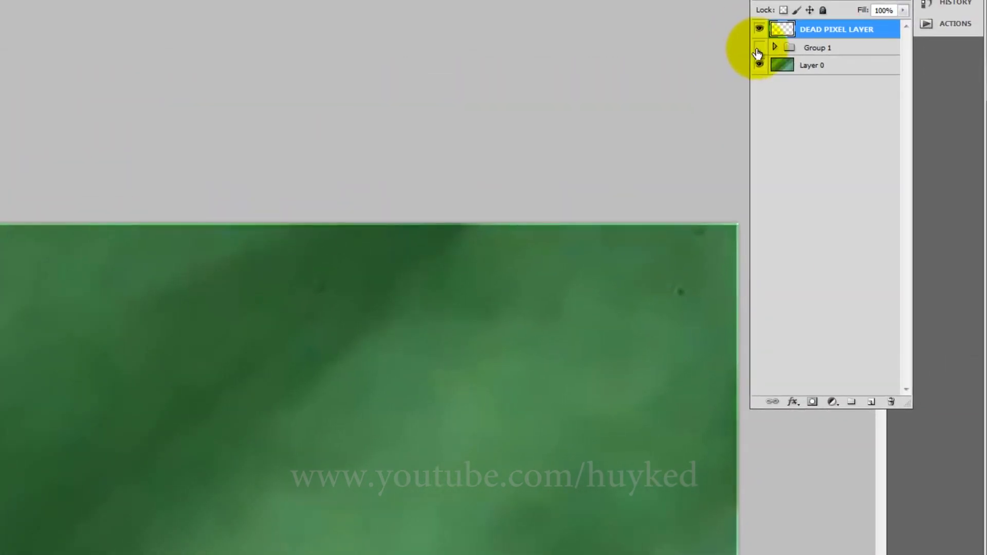
pyautogui.click(759, 48)
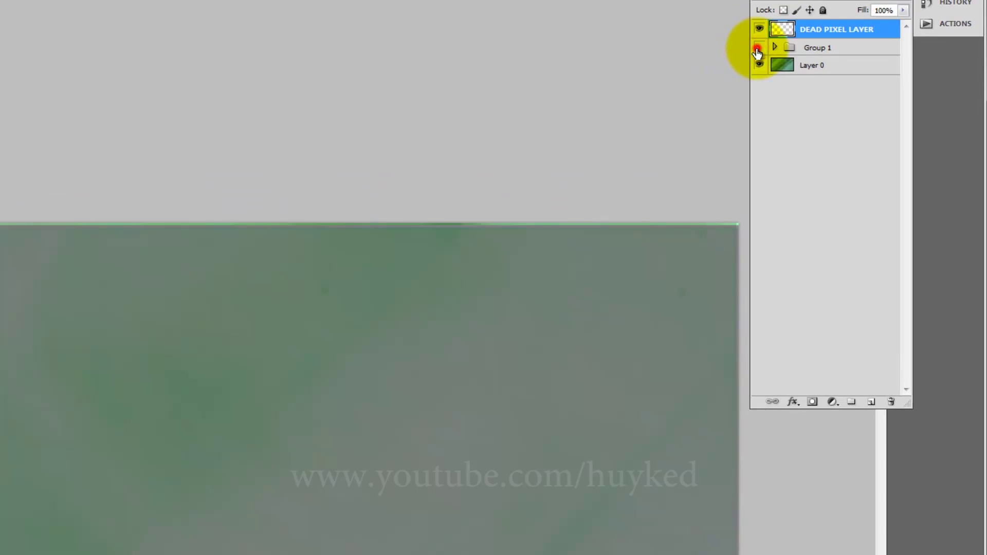
pyautogui.click(759, 48)
pyautogui.click(759, 49)
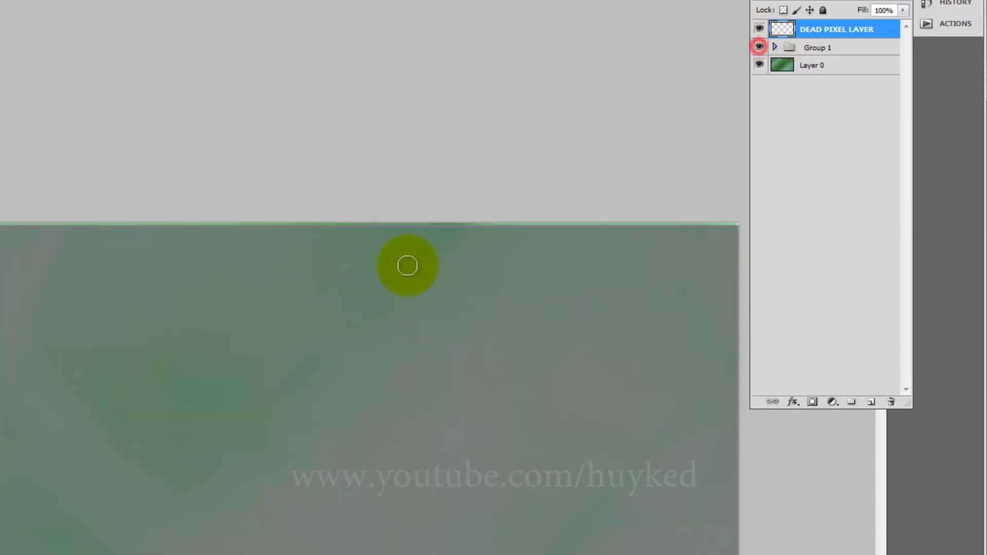
pyautogui.click(759, 51)
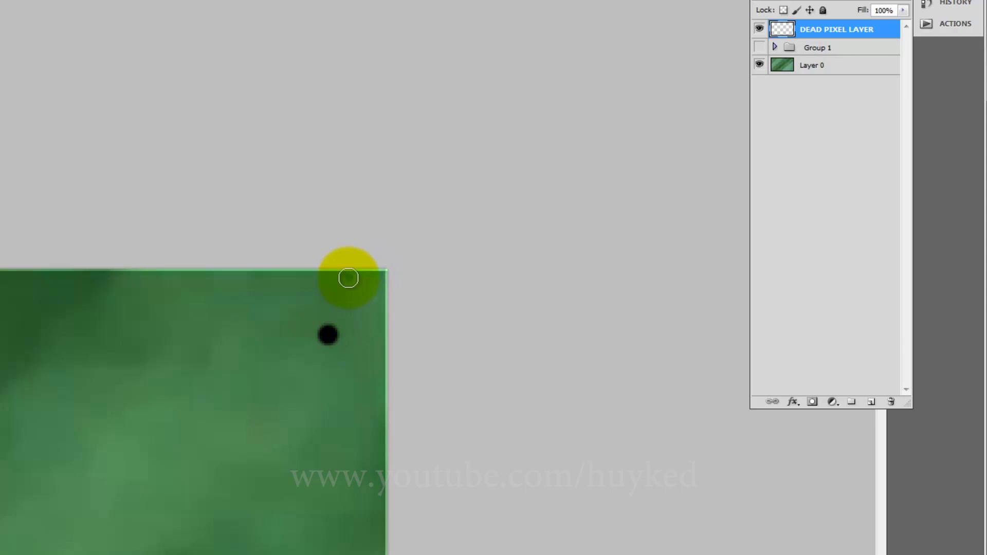
# Dot another dead pixel near the top edge and check it against Group 1.
pyautogui.click(349, 278)
pyautogui.click(760, 47)
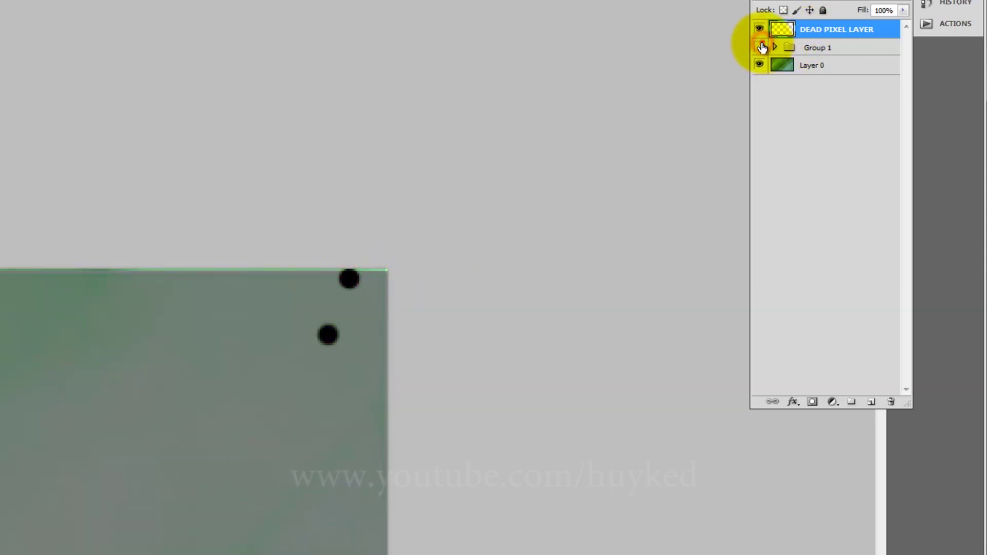
pyautogui.click(761, 47)
pyautogui.moveTo(264, 482); pyautogui.dragTo(412, 196)
pyautogui.moveTo(319, 510)
pyautogui.mouseDown()
pyautogui.moveTo(492, 315)
pyautogui.moveTo(530, 290)
pyautogui.mouseUp()
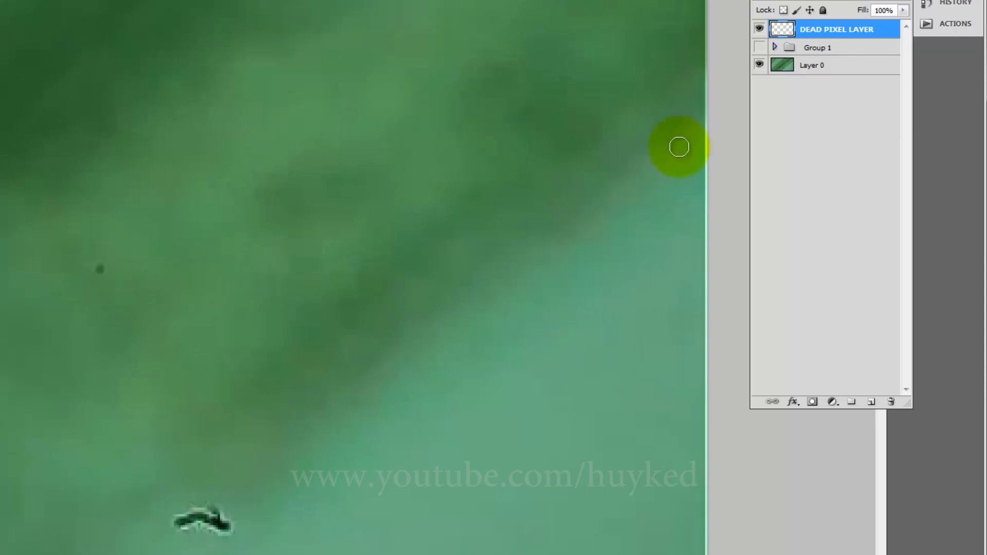
pyautogui.click(760, 48)
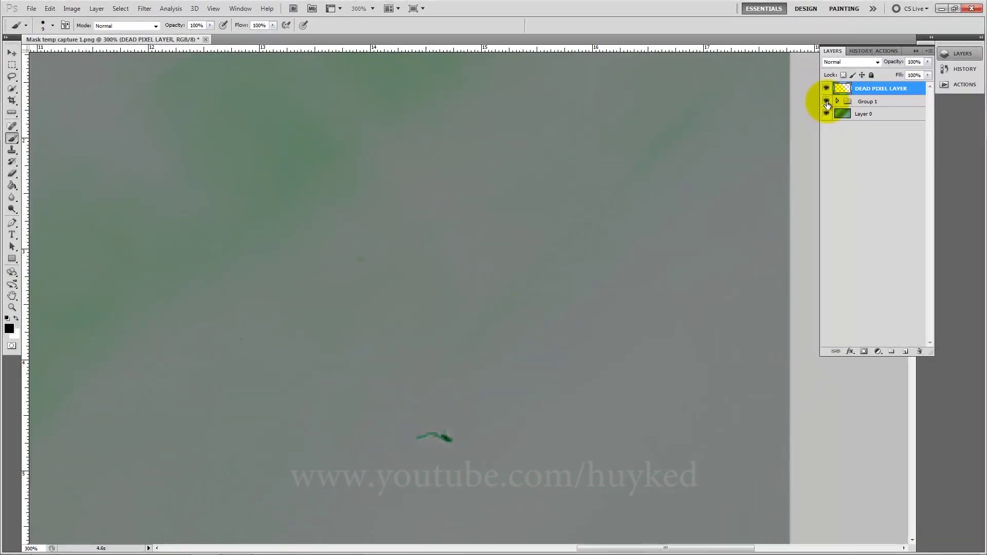
# Hide Group 1 and paint black dots over two more dead pixels.
pyautogui.click(827, 103)
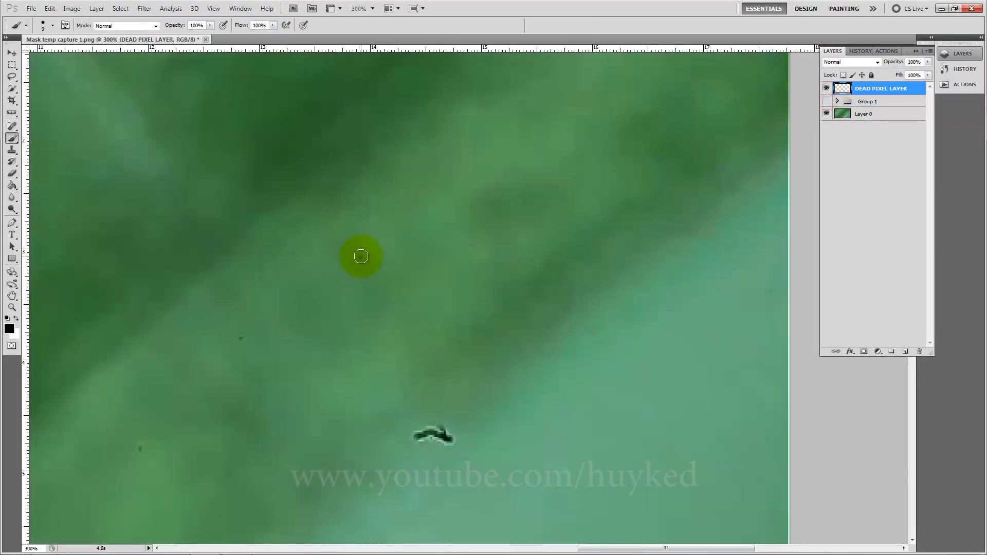
pyautogui.click(361, 256)
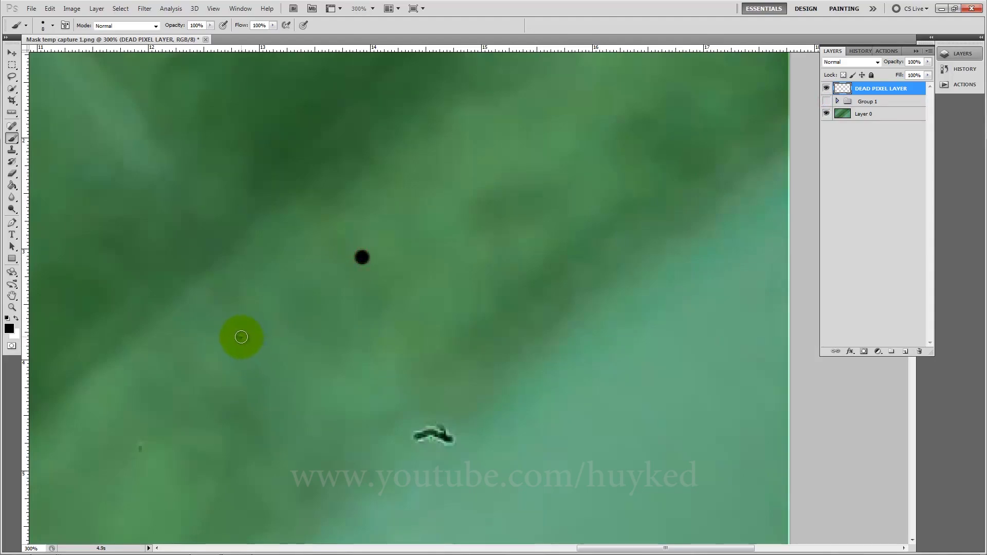
pyautogui.click(242, 339)
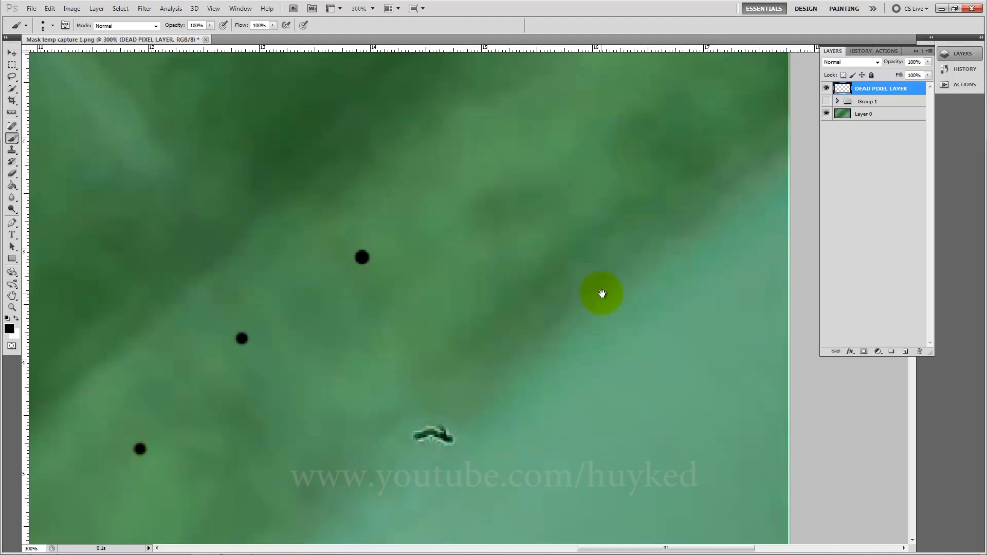
# Pan across the canvas checking for remaining dead pixels, and fit the whole image on screen.
pyautogui.moveTo(599, 291)
pyautogui.mouseDown()
pyautogui.moveTo(400, 313)
pyautogui.moveTo(457, 351)
pyautogui.moveTo(590, 179)
pyautogui.mouseUp()
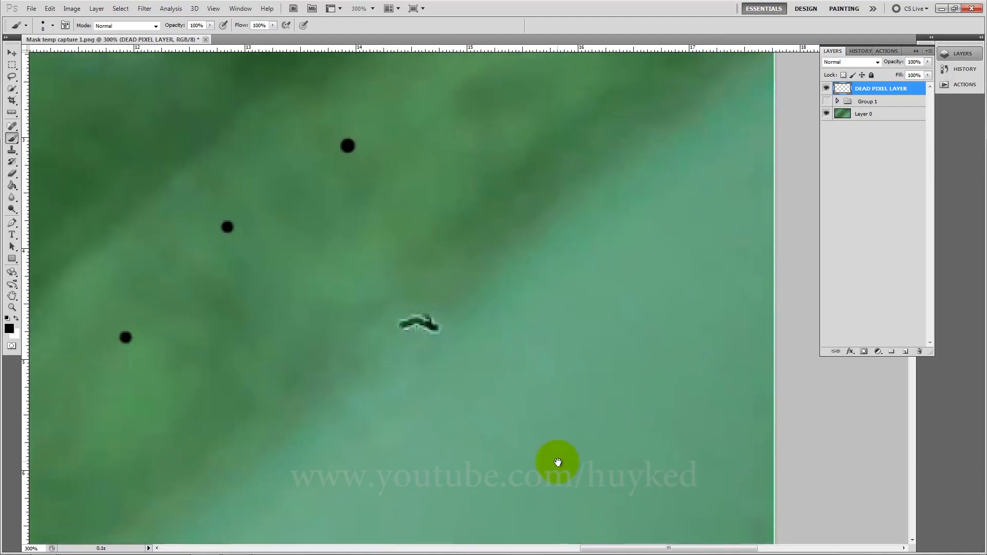
pyautogui.moveTo(555, 461); pyautogui.dragTo(670, 233)
pyautogui.moveTo(574, 348)
pyautogui.mouseDown()
pyautogui.moveTo(652, 258)
pyautogui.moveTo(673, 278)
pyautogui.mouseUp()
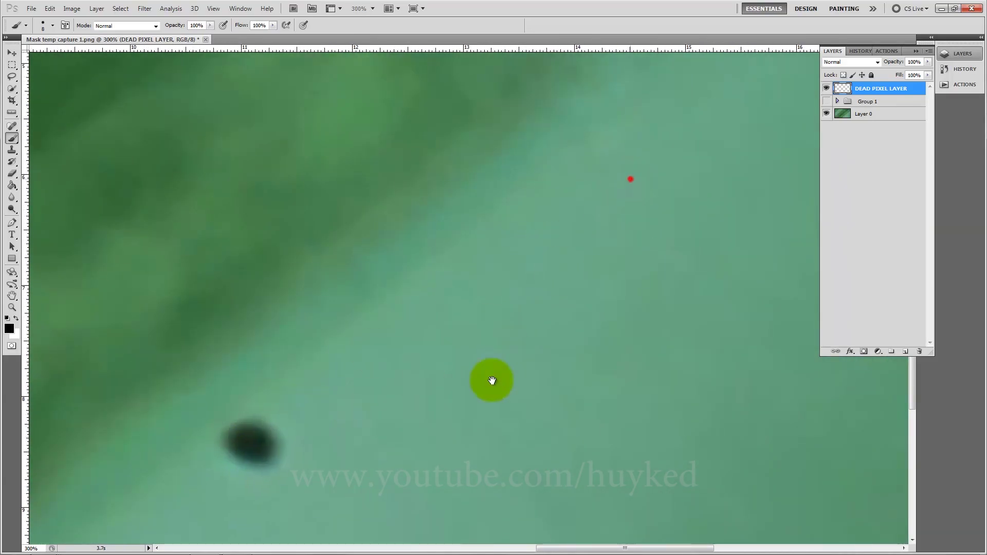
pyautogui.moveTo(489, 383)
pyautogui.mouseDown()
pyautogui.moveTo(474, 412)
pyautogui.moveTo(508, 259)
pyautogui.mouseUp()
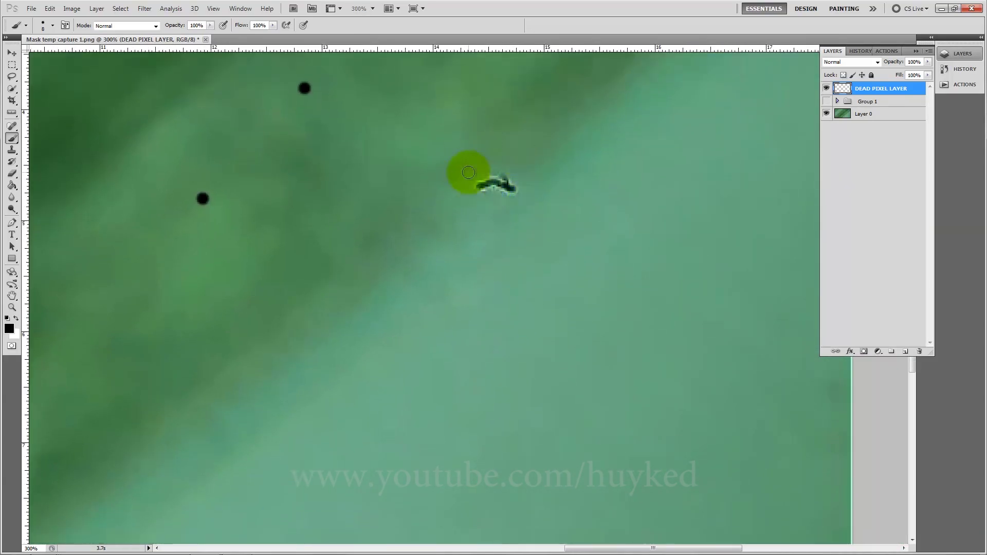
pyautogui.moveTo(514, 294)
pyautogui.mouseDown()
pyautogui.moveTo(401, 344)
pyautogui.moveTo(417, 351)
pyautogui.moveTo(460, 295)
pyautogui.mouseUp()
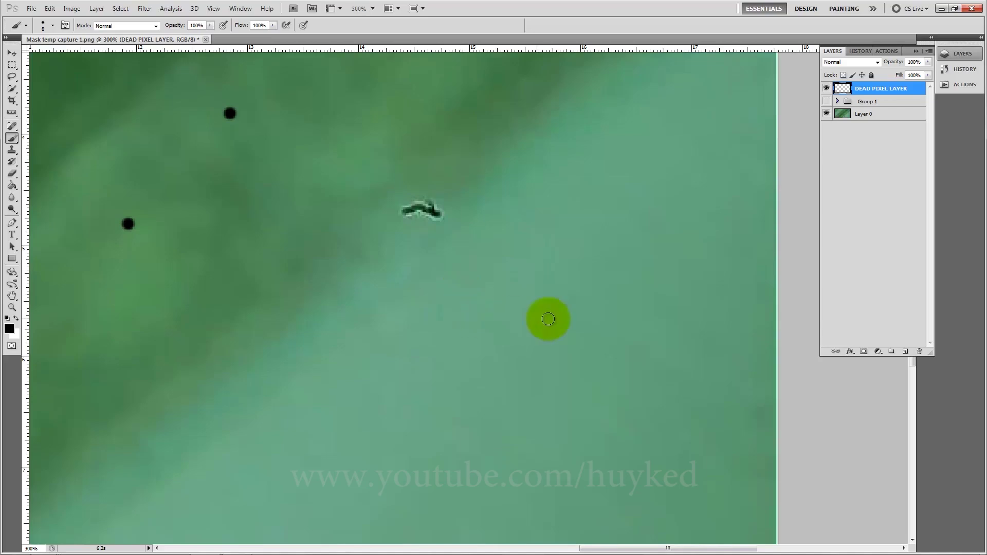
pyautogui.moveTo(462, 357); pyautogui.dragTo(665, 196)
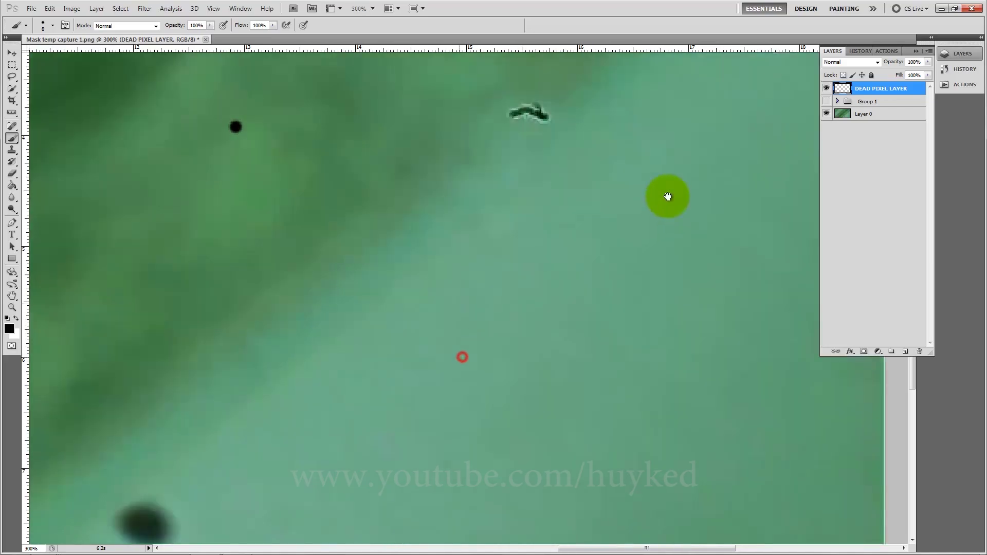
pyautogui.moveTo(513, 345); pyautogui.dragTo(595, 218)
pyautogui.moveTo(479, 257); pyautogui.dragTo(613, 333)
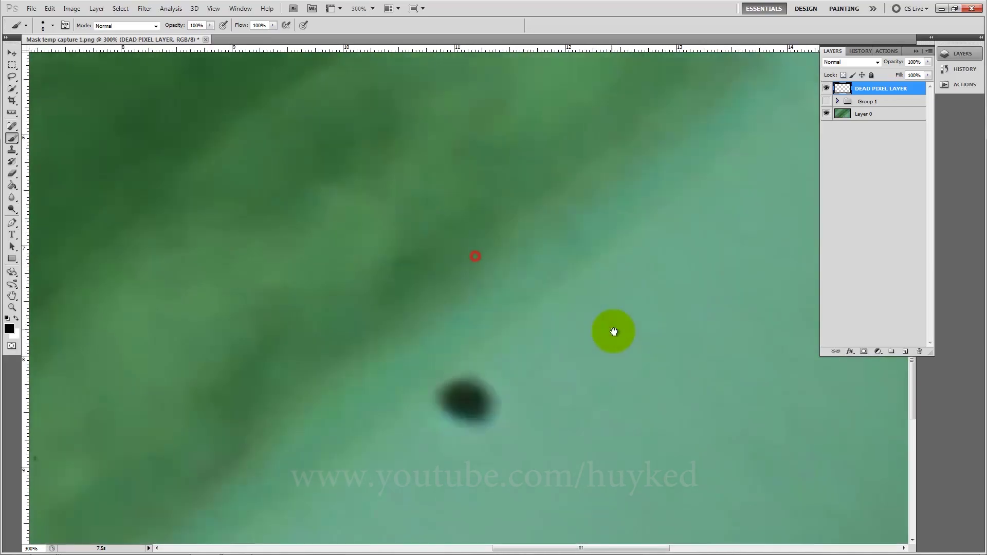
pyautogui.moveTo(477, 243); pyautogui.dragTo(613, 356)
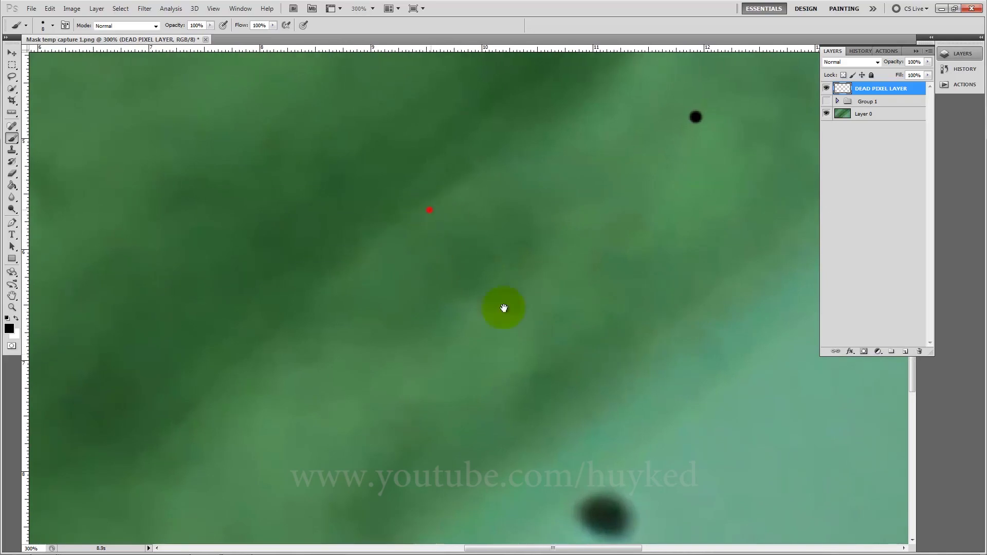
pyautogui.moveTo(776, 439); pyautogui.dragTo(595, 397)
pyautogui.moveTo(252, 166); pyautogui.dragTo(322, 243)
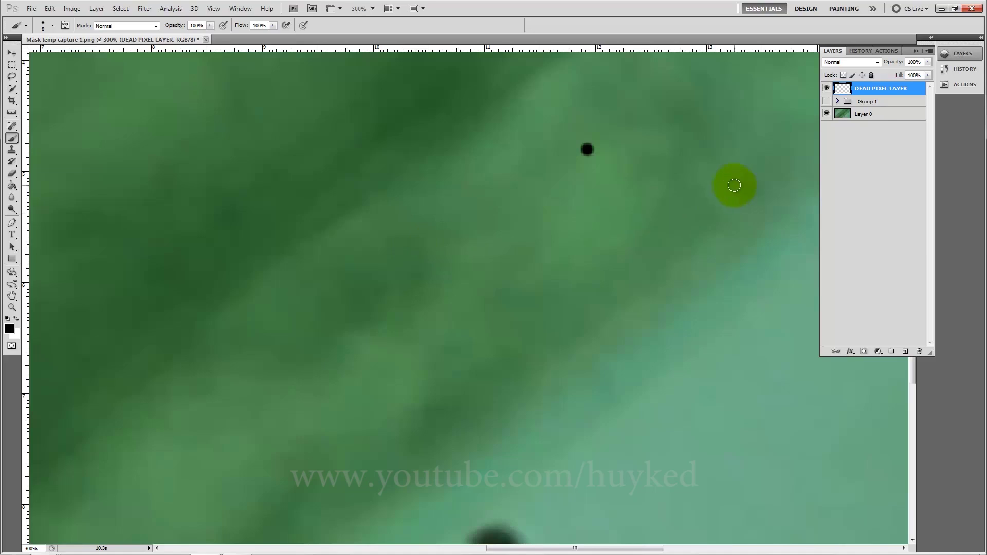
pyautogui.doubleClick(12, 297)
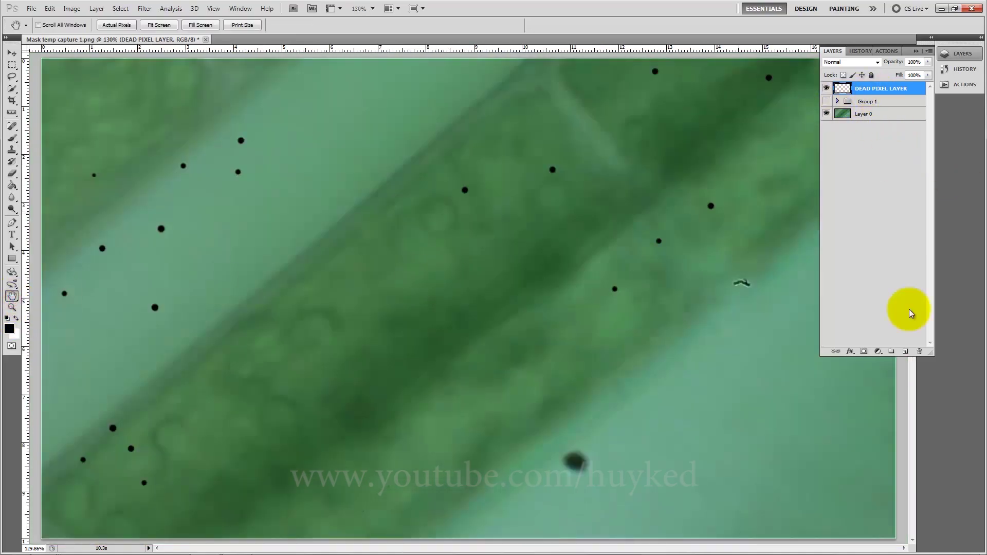
# Add a new layer named WHITE BG and move it below DEAD PIXEL LAYER.
pyautogui.click(907, 353)
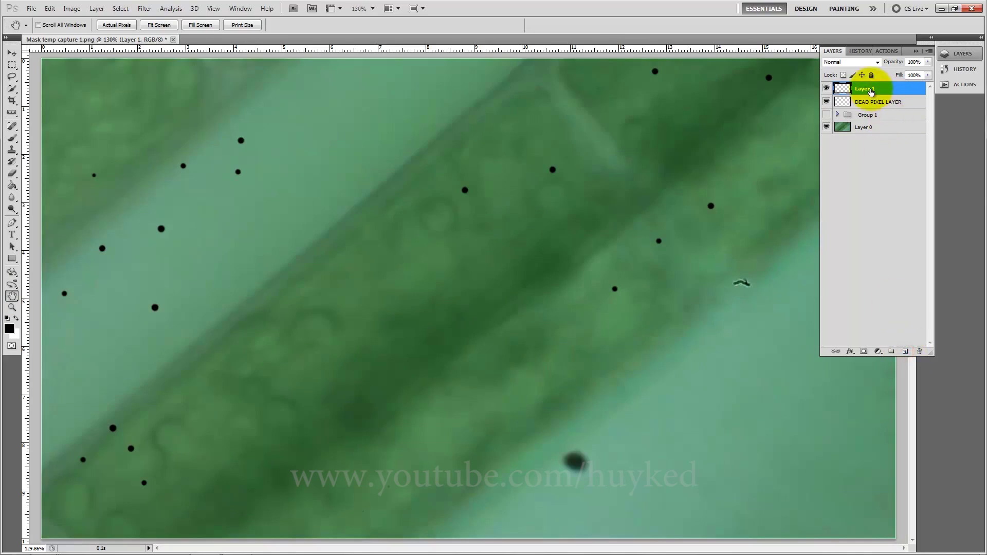
pyautogui.doubleClick(866, 89)
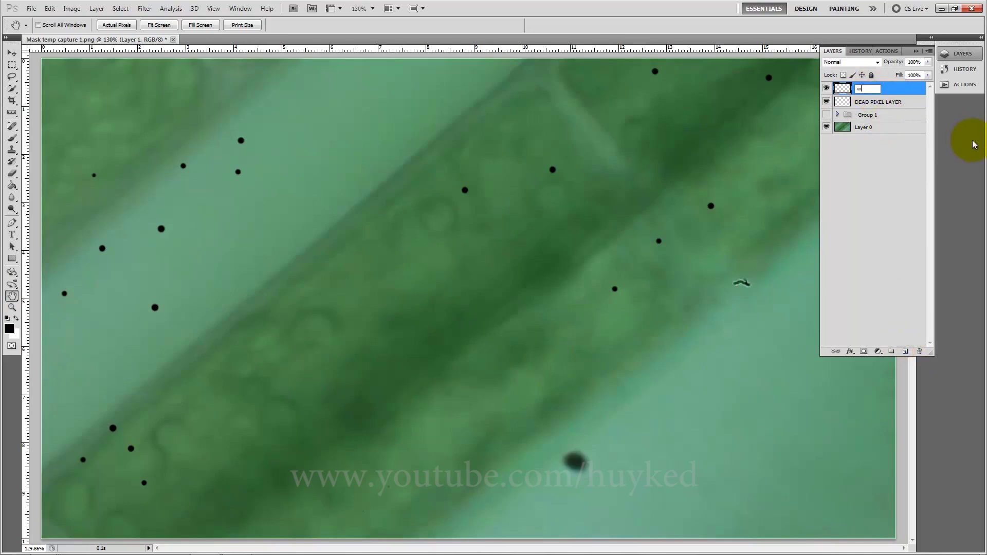
pyautogui.write('WHITE BG')
pyautogui.press('Return')
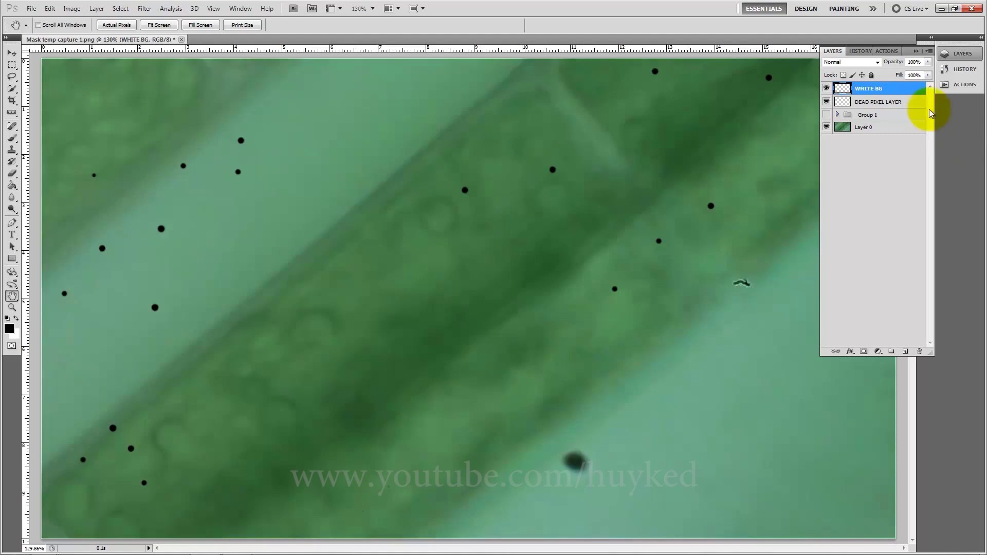
pyautogui.moveTo(888, 89); pyautogui.dragTo(891, 110)
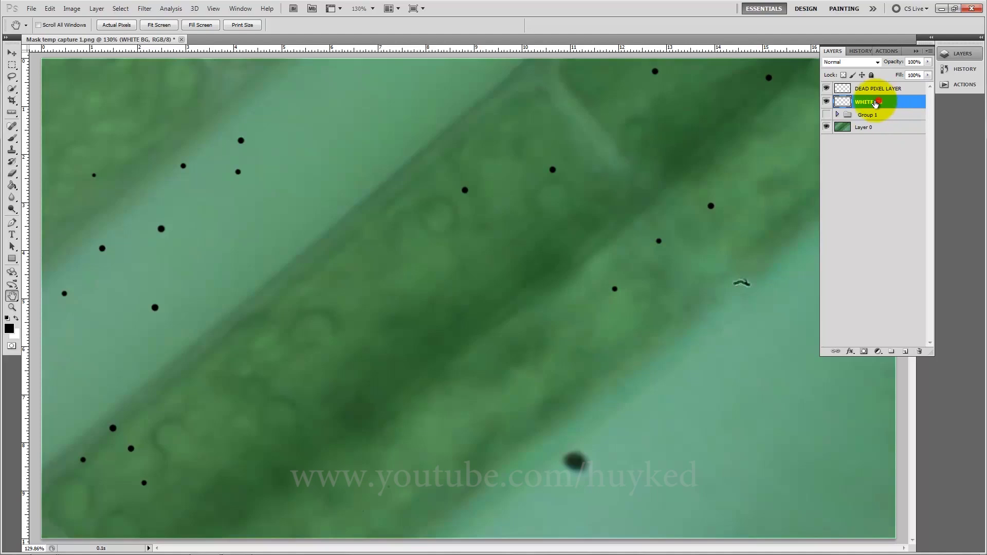
# Fill the WHITE BG layer with white using the Paint Bucket.
pyautogui.click(878, 101)
pyautogui.press('g')
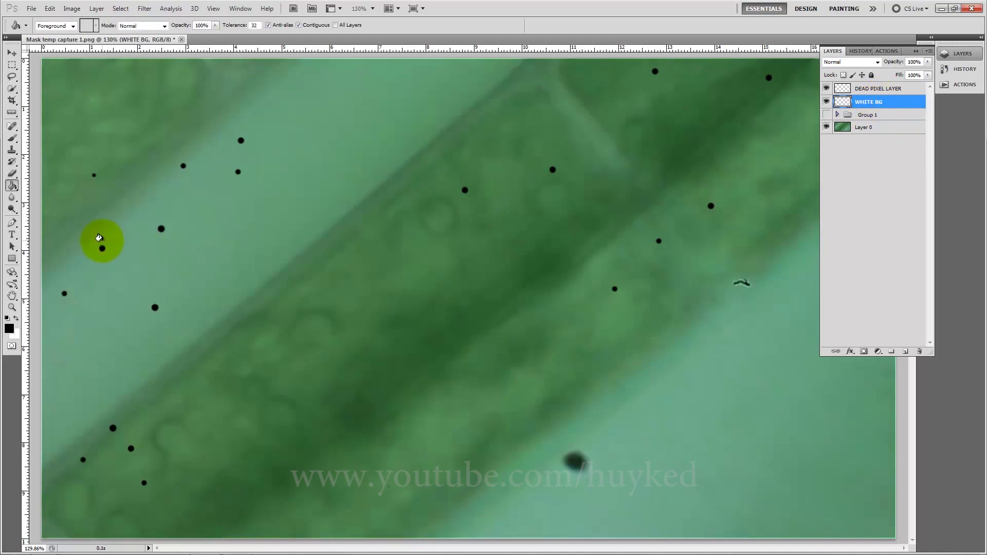
pyautogui.click(14, 187)
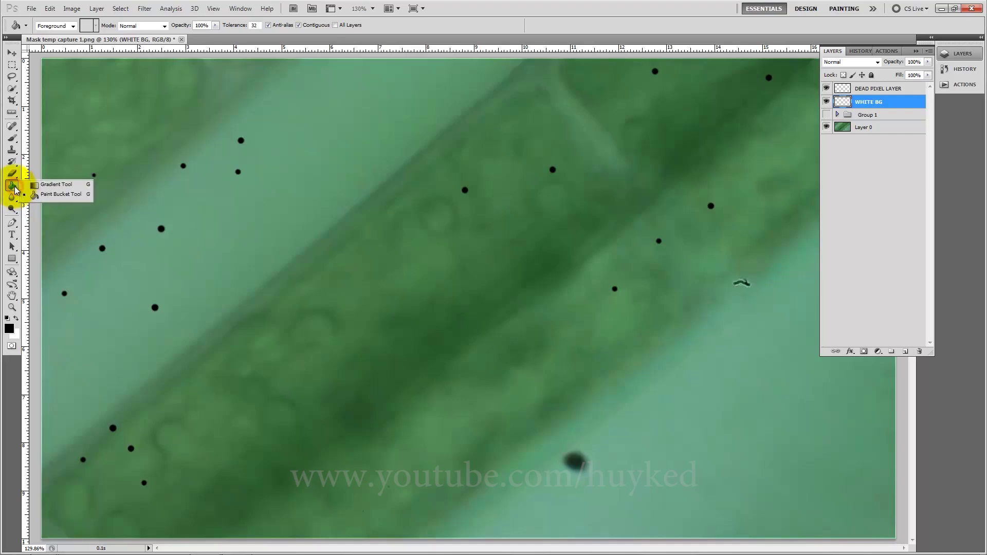
pyautogui.click(48, 195)
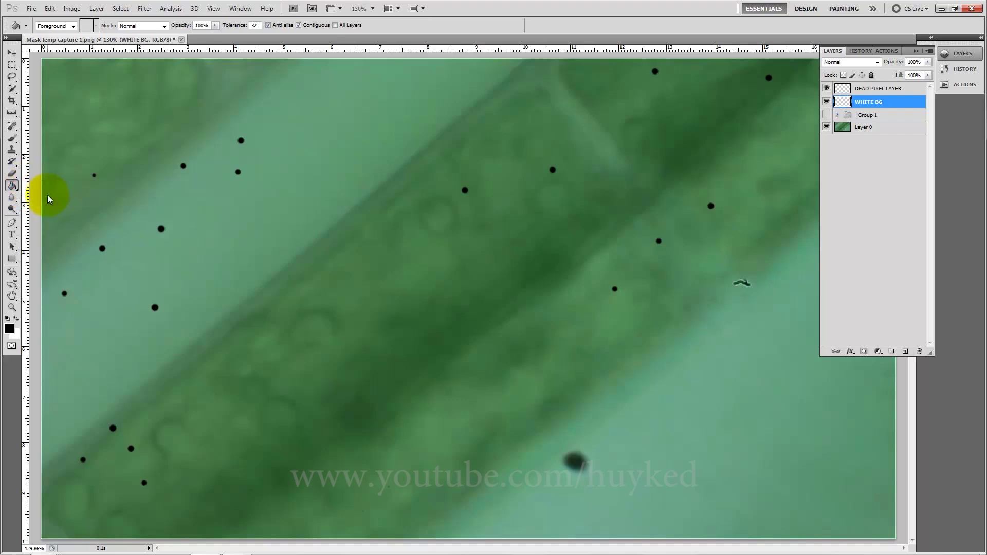
pyautogui.click(405, 272)
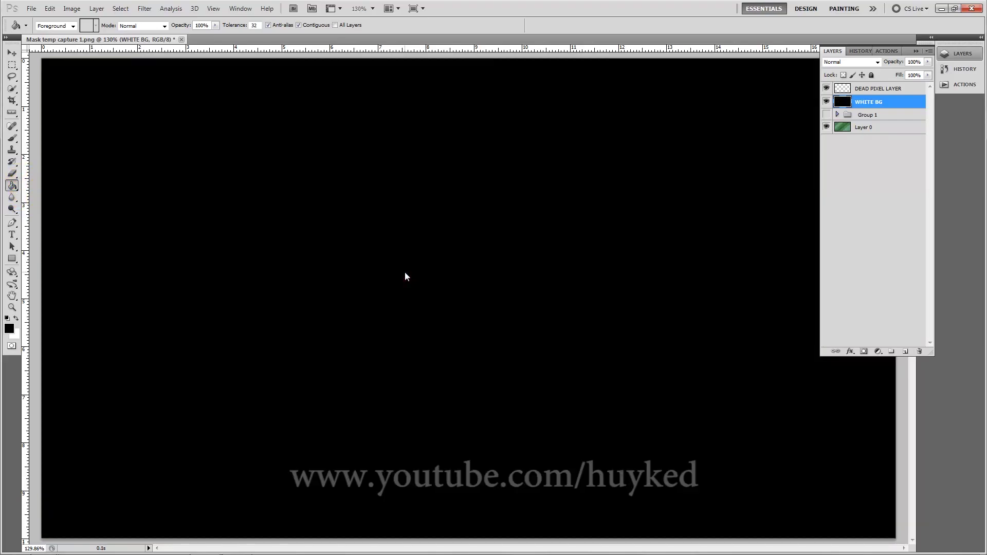
pyautogui.click(405, 273)
pyautogui.click(17, 320)
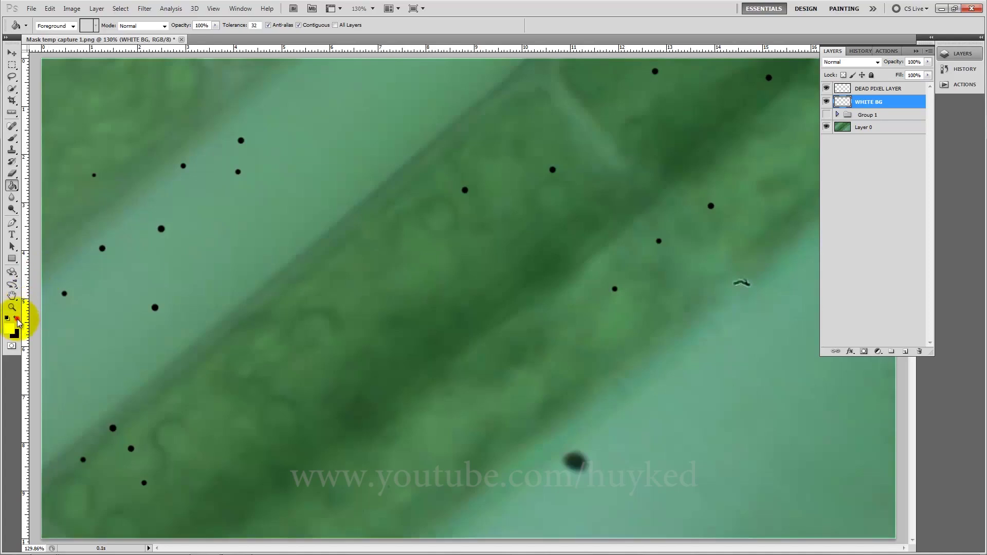
pyautogui.click(381, 270)
# Save the image to the desktop as DEAD MASK.png with default PNG options.
pyautogui.click(31, 9)
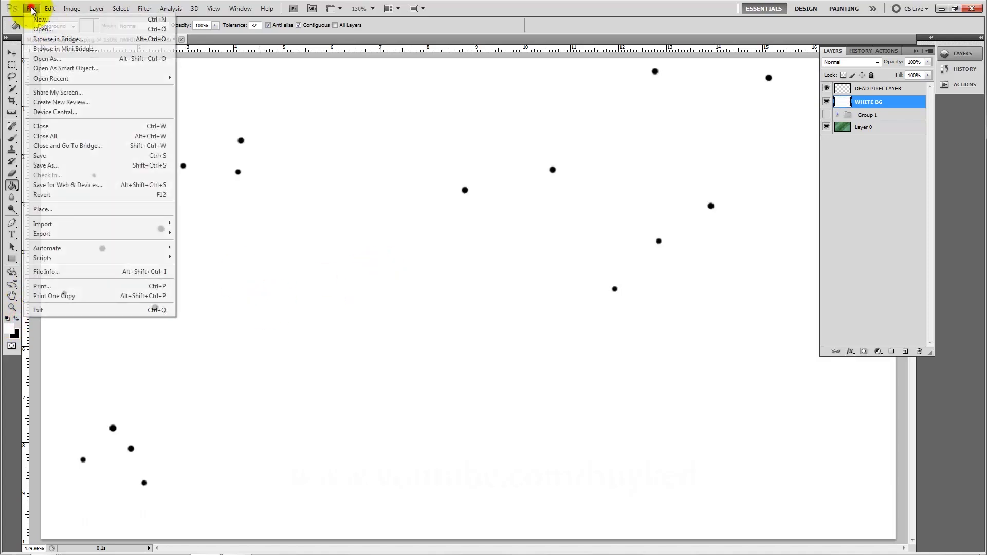
pyautogui.click(58, 167)
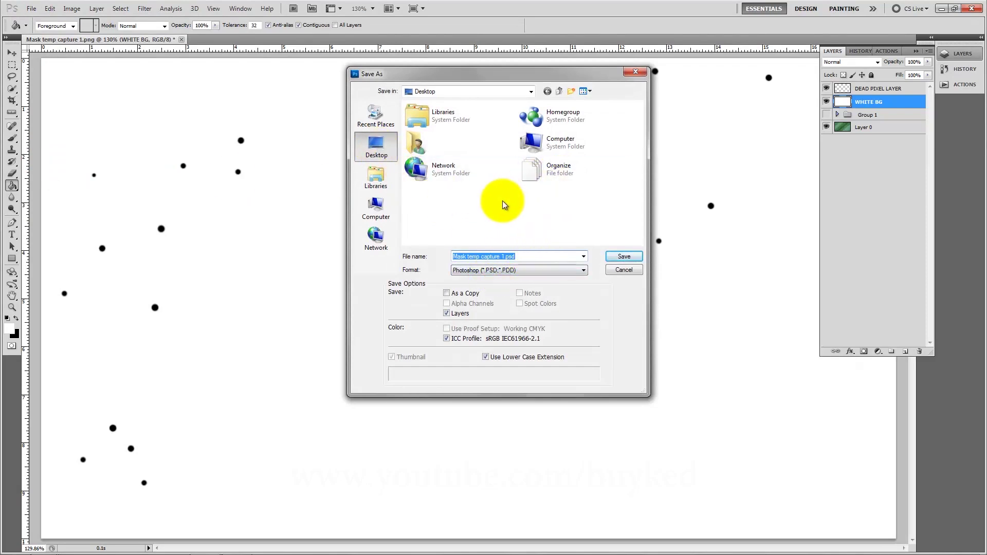
pyautogui.click(522, 256)
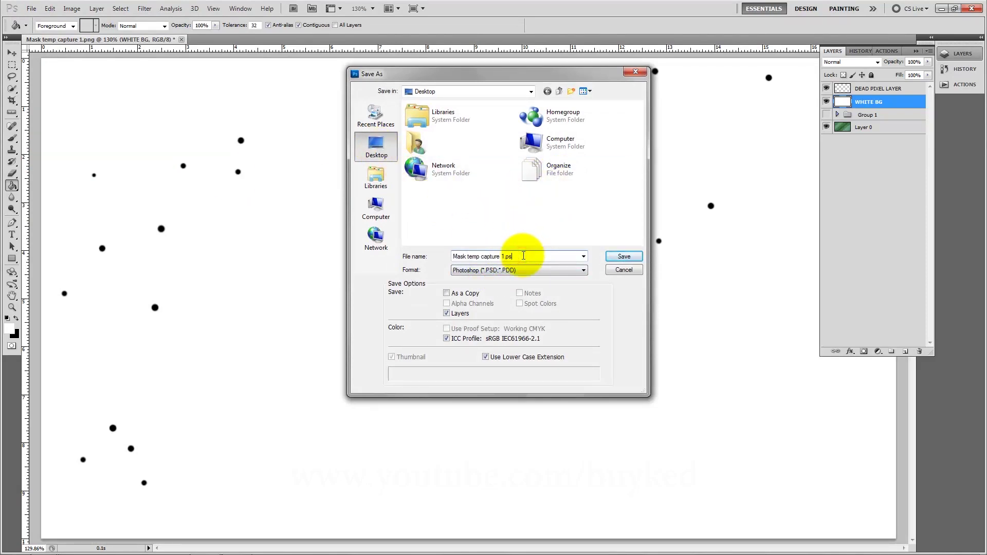
pyautogui.press('BackSpace')
pyautogui.press('BackSpace')
pyautogui.press('BackSpace')
pyautogui.press('BackSpace')
pyautogui.press('BackSpace')
pyautogui.press('BackSpace')
pyautogui.press('BackSpace')
pyautogui.press('BackSpace')
pyautogui.write('d')
pyautogui.press('Tab')
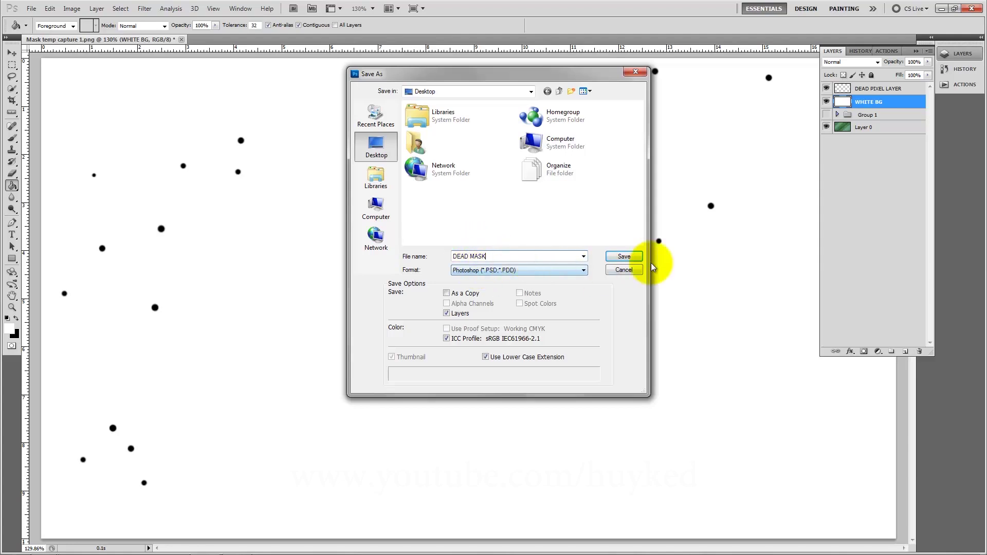
pyautogui.click(554, 269)
pyautogui.click(472, 381)
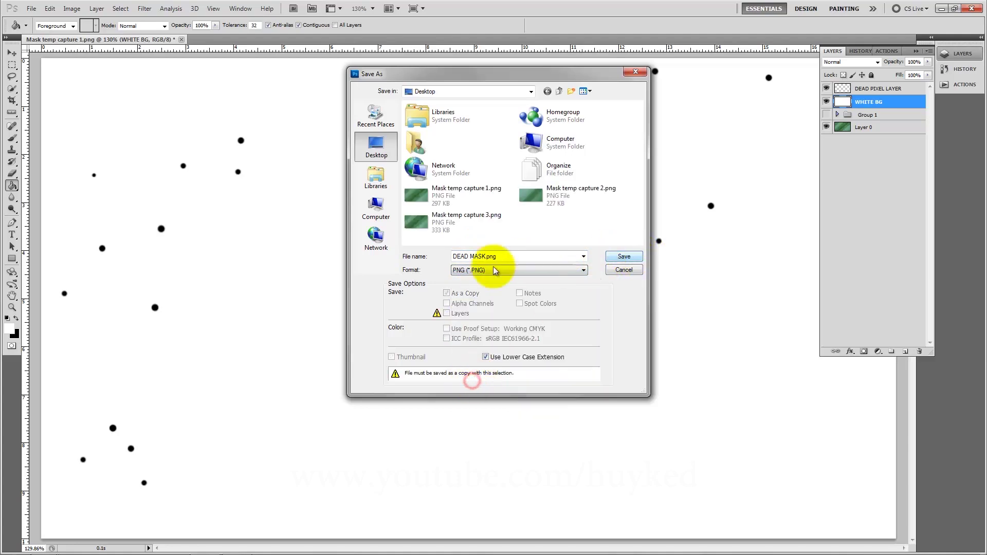
pyautogui.click(621, 257)
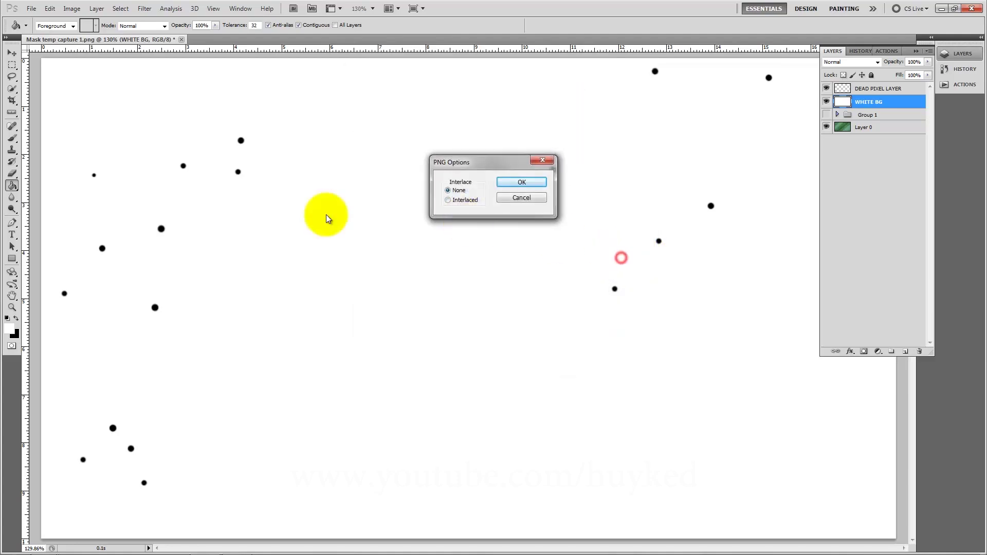
pyautogui.click(515, 182)
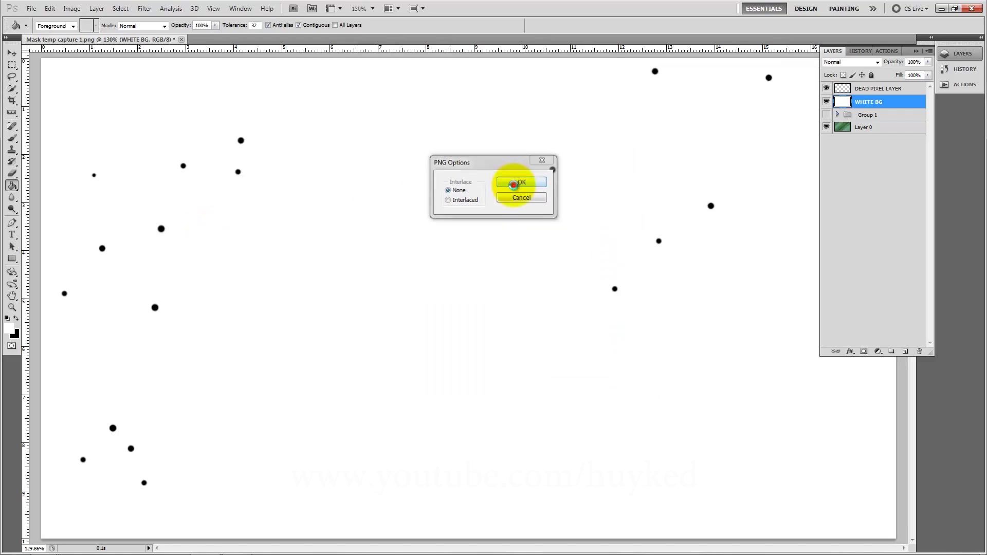
pyautogui.click(945, 9)
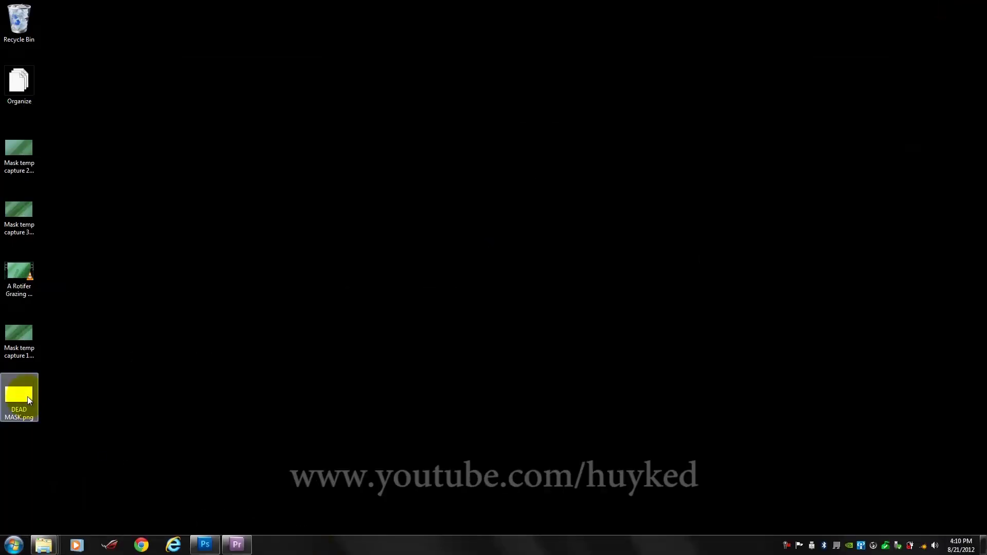
# Import DEAD MASK.png from the desktop into the Premiere Pro project.
pyautogui.click(238, 546)
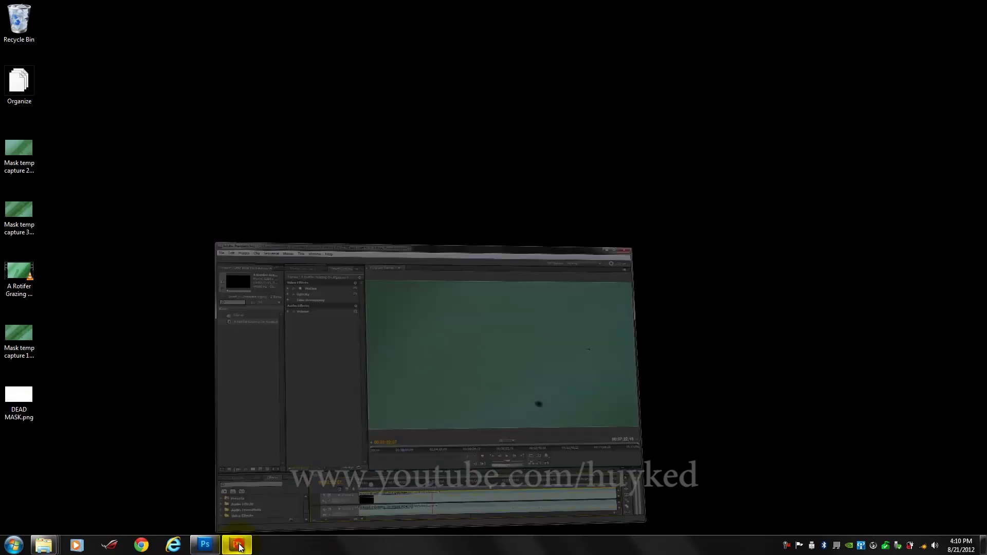
pyautogui.click(25, 399)
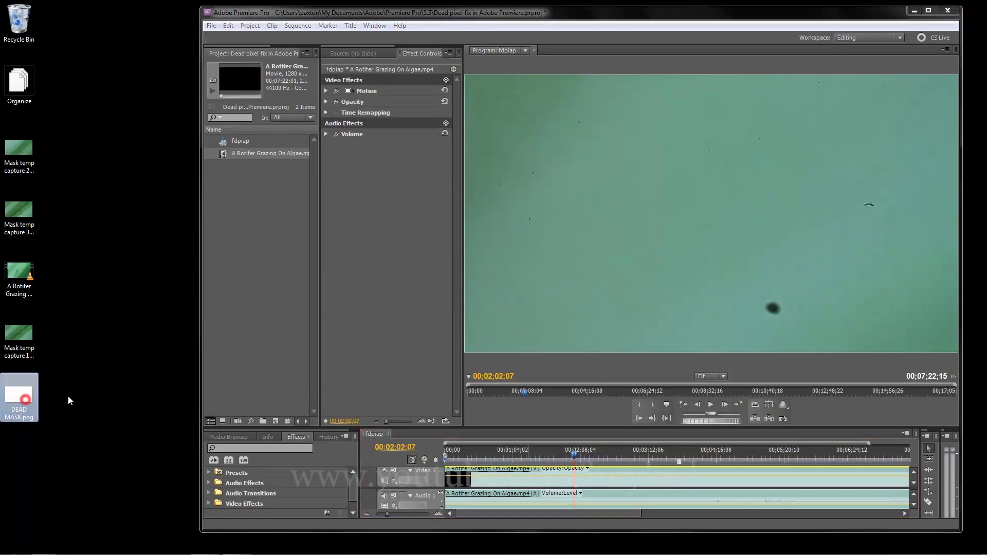
pyautogui.moveTo(239, 242); pyautogui.dragTo(238, 242)
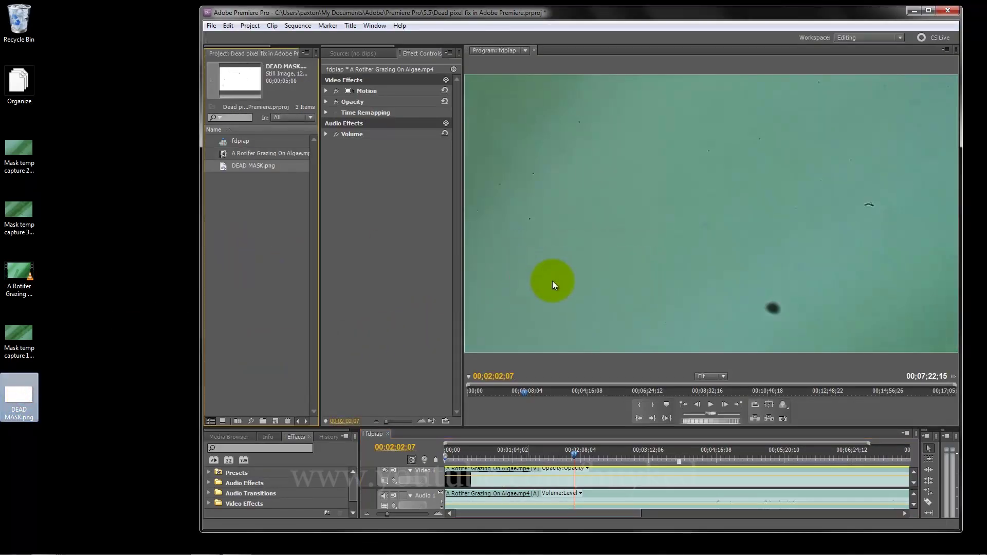
pyautogui.moveTo(629, 428); pyautogui.dragTo(635, 349)
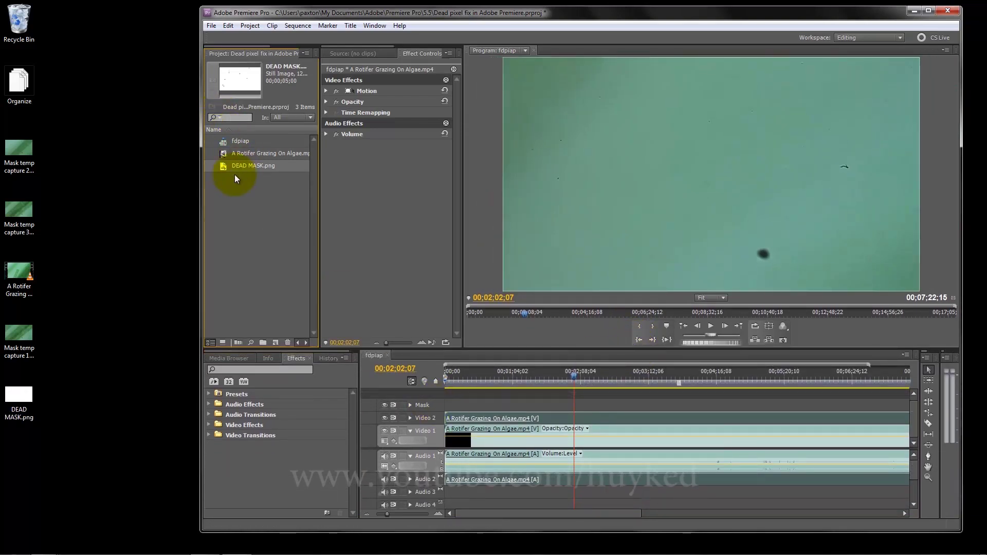
# Place DEAD MASK.png on the Mask track and extend it to match the rotifer clips.
pyautogui.moveTo(234, 172); pyautogui.dragTo(447, 406)
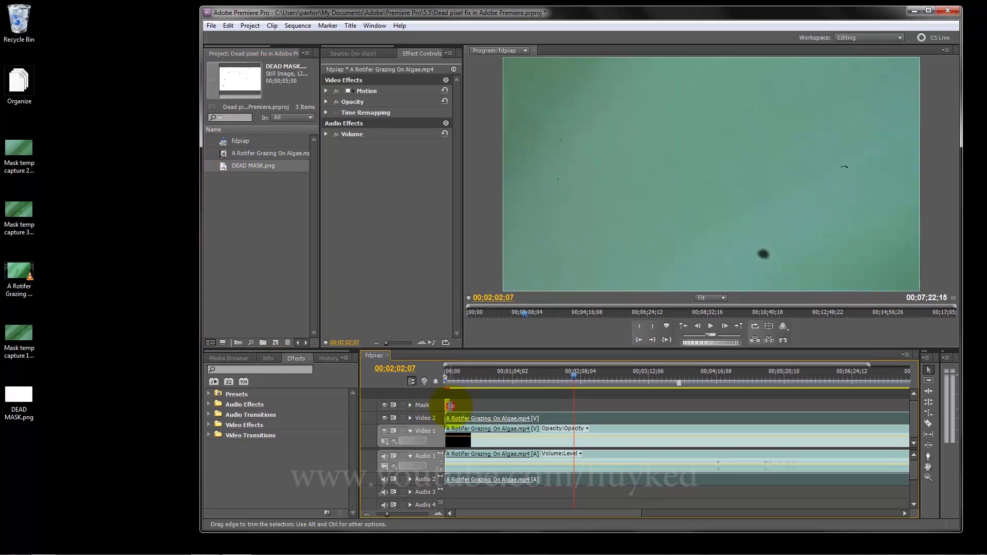
pyautogui.moveTo(451, 406); pyautogui.dragTo(884, 406)
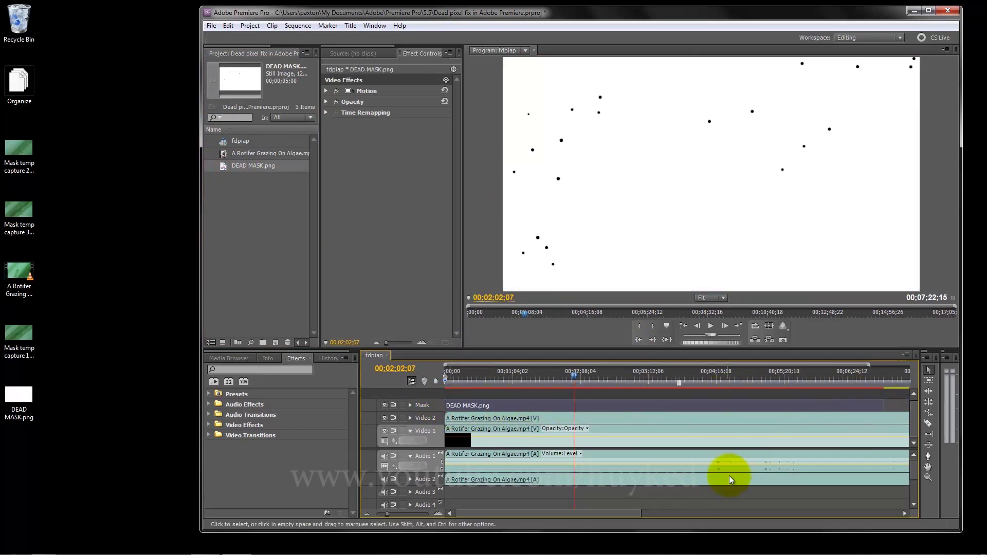
pyautogui.moveTo(638, 512); pyautogui.dragTo(679, 512)
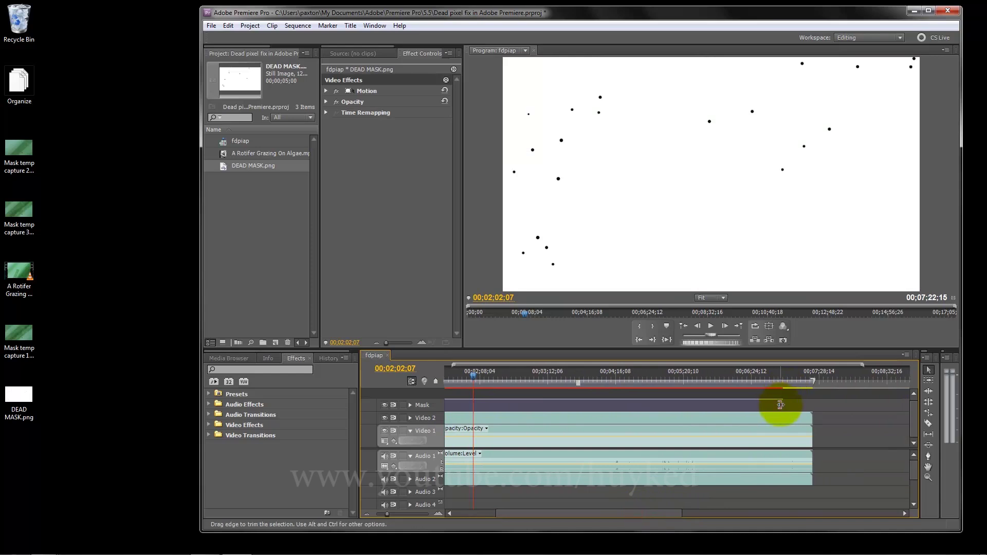
pyautogui.moveTo(781, 405); pyautogui.dragTo(813, 404)
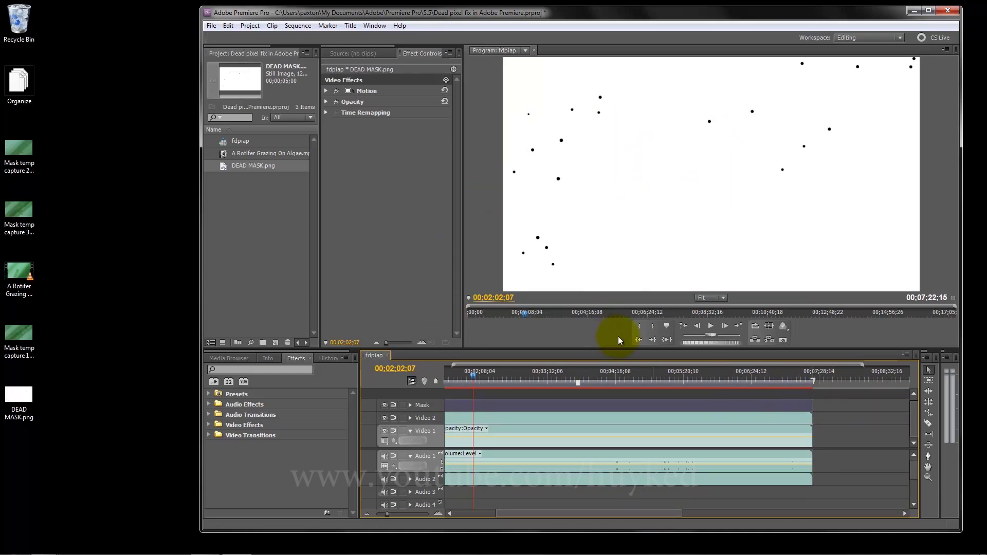
pyautogui.click(511, 428)
pyautogui.moveTo(606, 516); pyautogui.dragTo(512, 517)
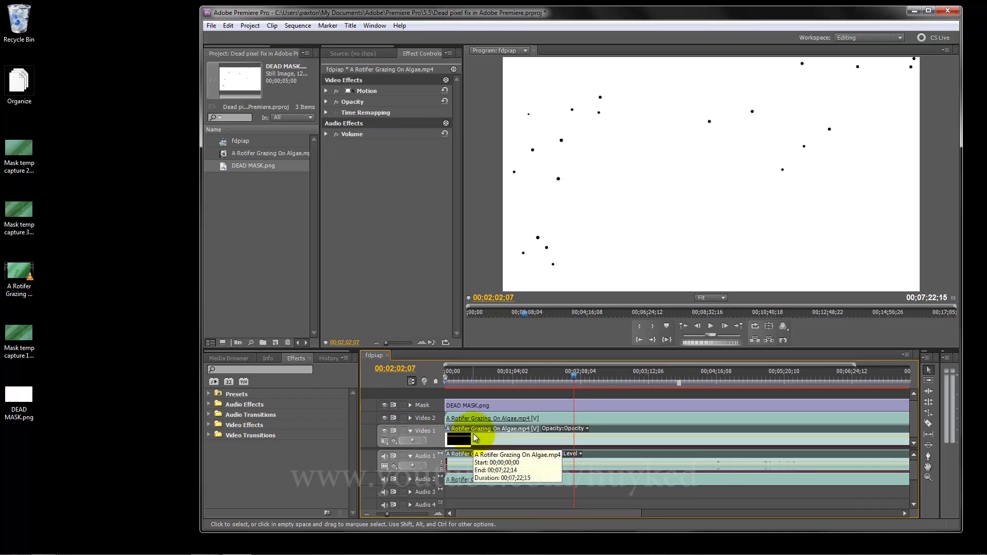
# Apply Gaussian Blur to the Video 1 rotifer clip with Blurriness around 30.
pyautogui.click(384, 406)
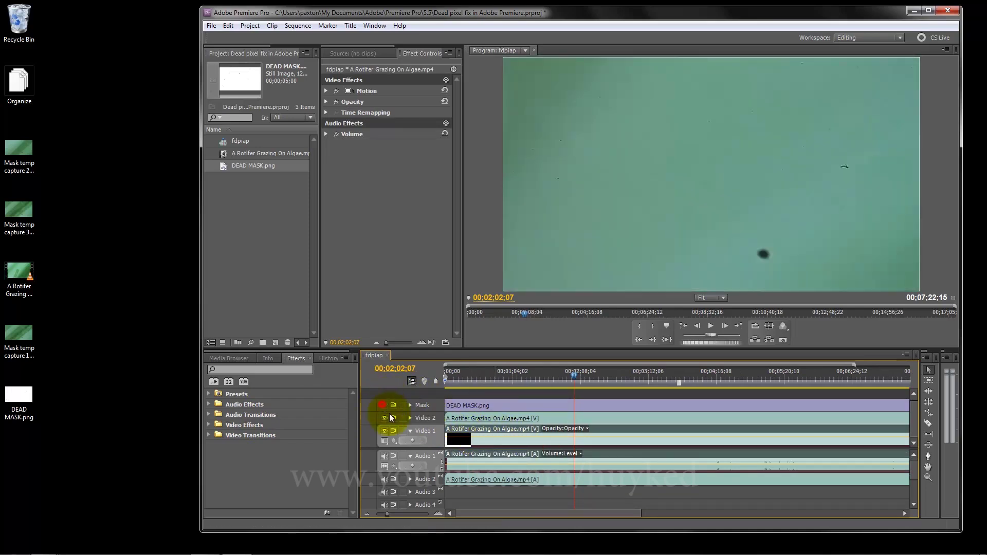
pyautogui.click(387, 419)
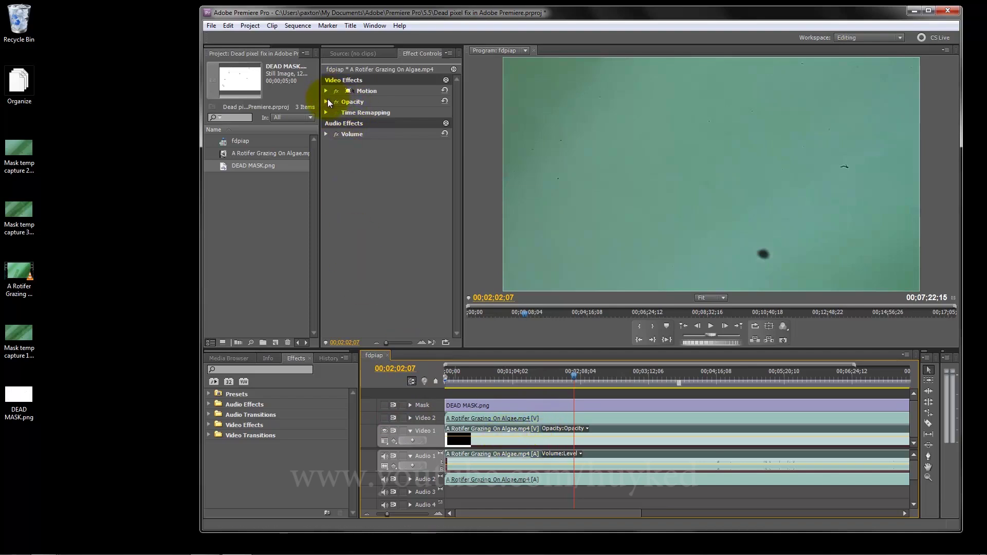
pyautogui.click(211, 426)
pyautogui.click(215, 445)
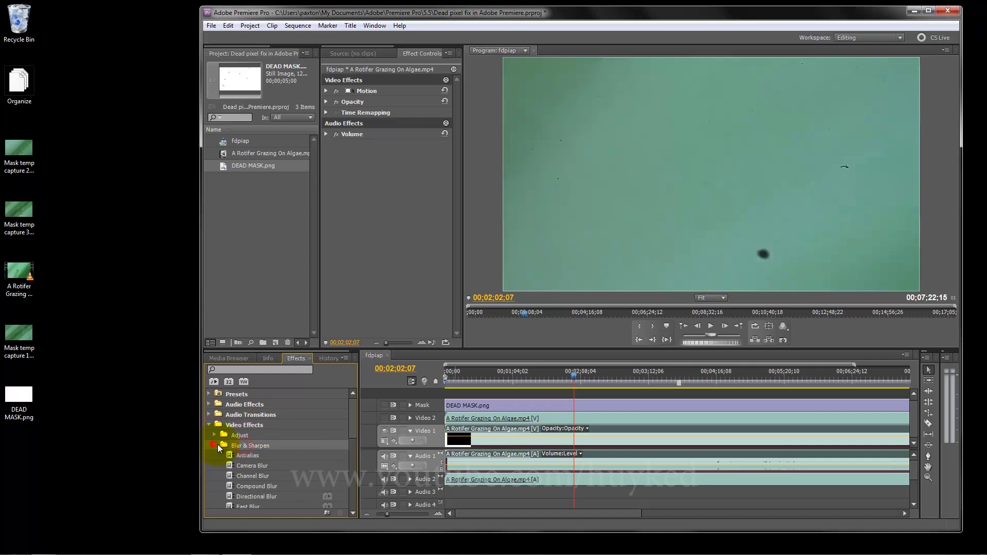
pyautogui.moveTo(355, 424); pyautogui.dragTo(351, 446)
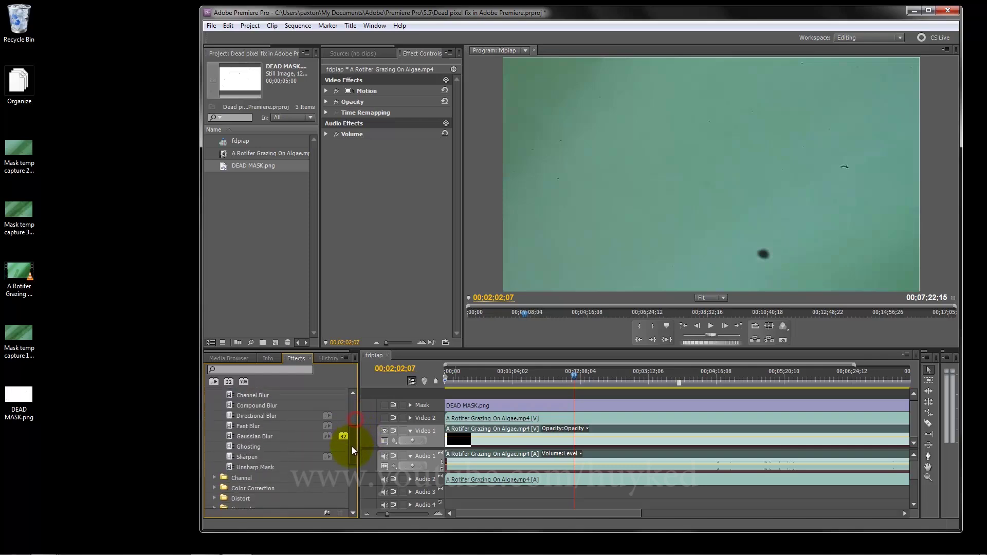
pyautogui.click(242, 436)
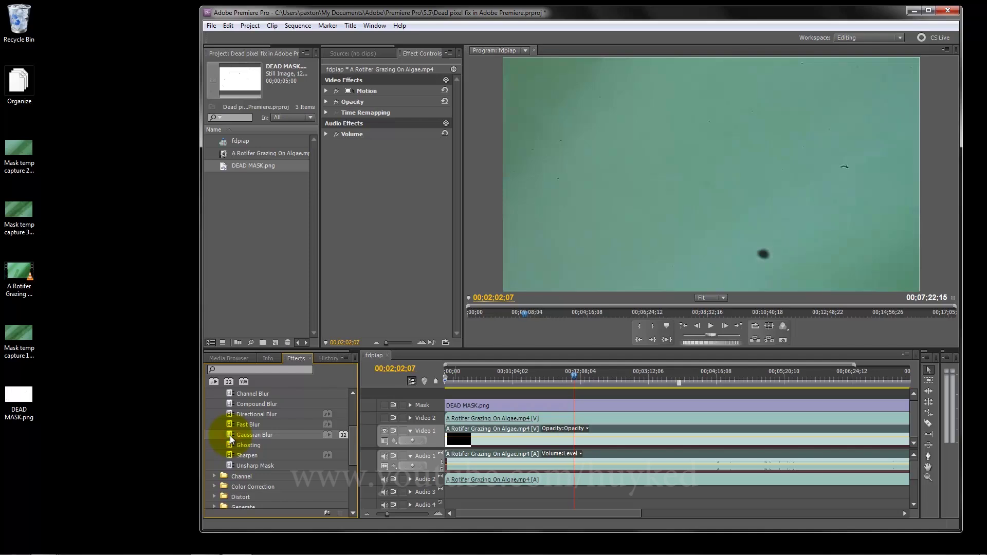
pyautogui.moveTo(230, 436); pyautogui.dragTo(506, 437)
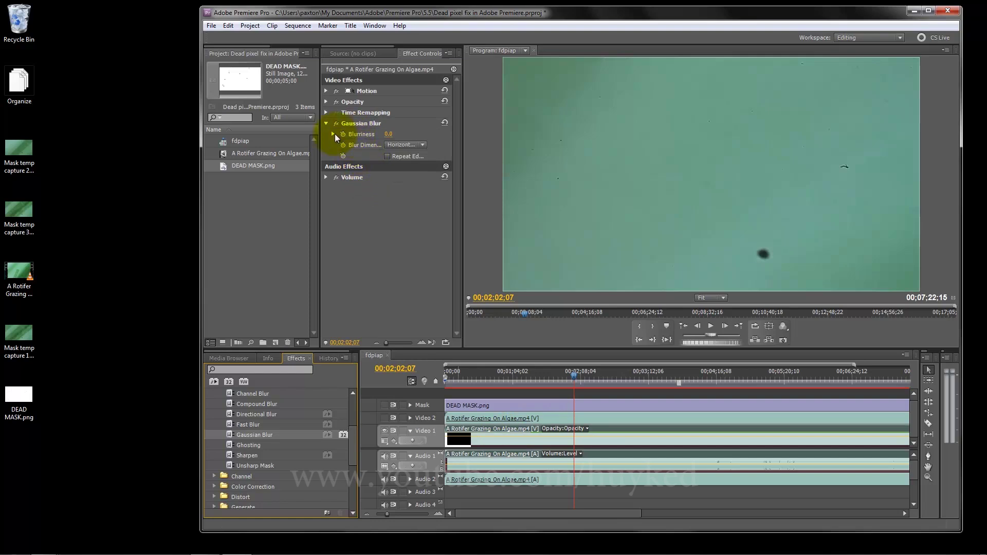
pyautogui.click(334, 134)
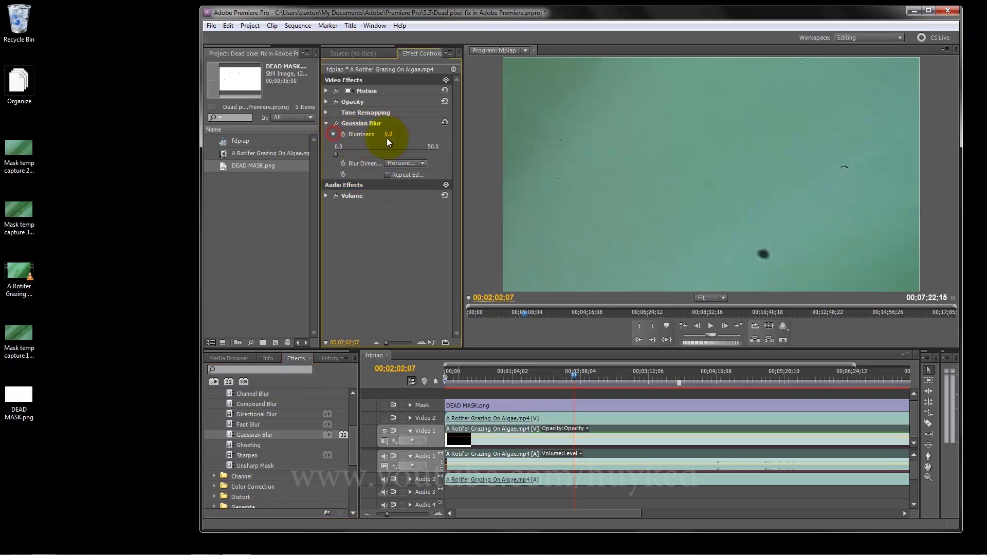
pyautogui.moveTo(335, 154); pyautogui.dragTo(387, 155)
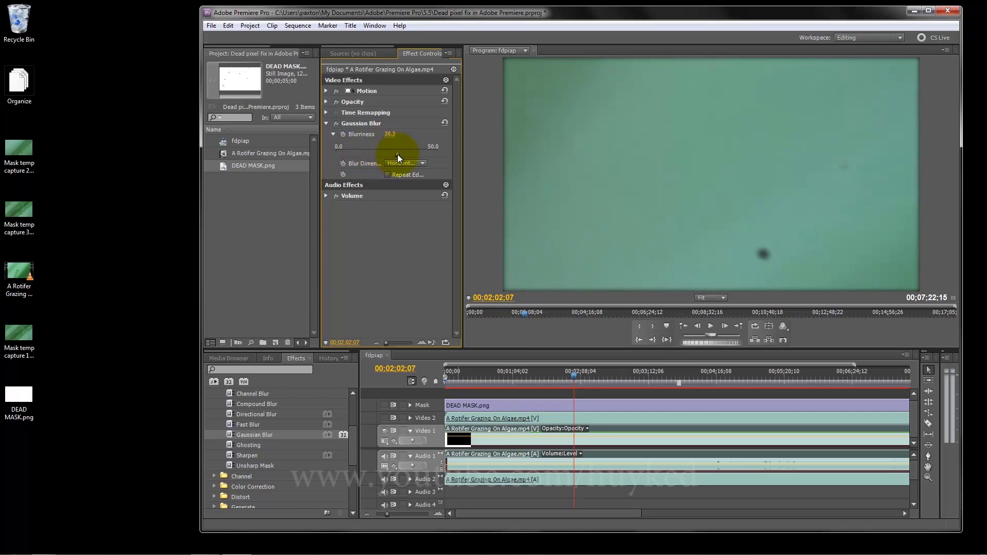
pyautogui.click(333, 134)
pyautogui.click(326, 124)
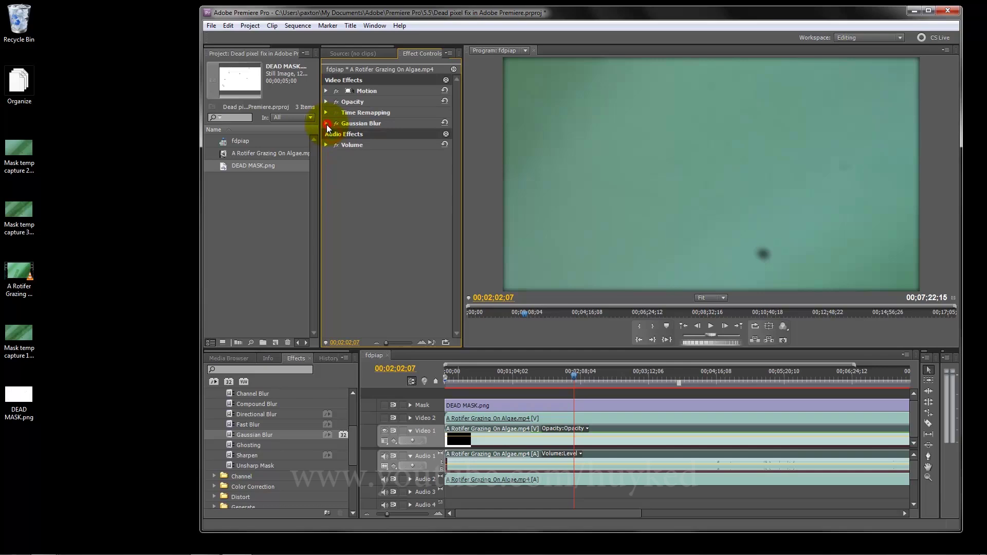
# Apply the Track Matte Key effect from Keying to the Video 2 clip.
pyautogui.click(562, 419)
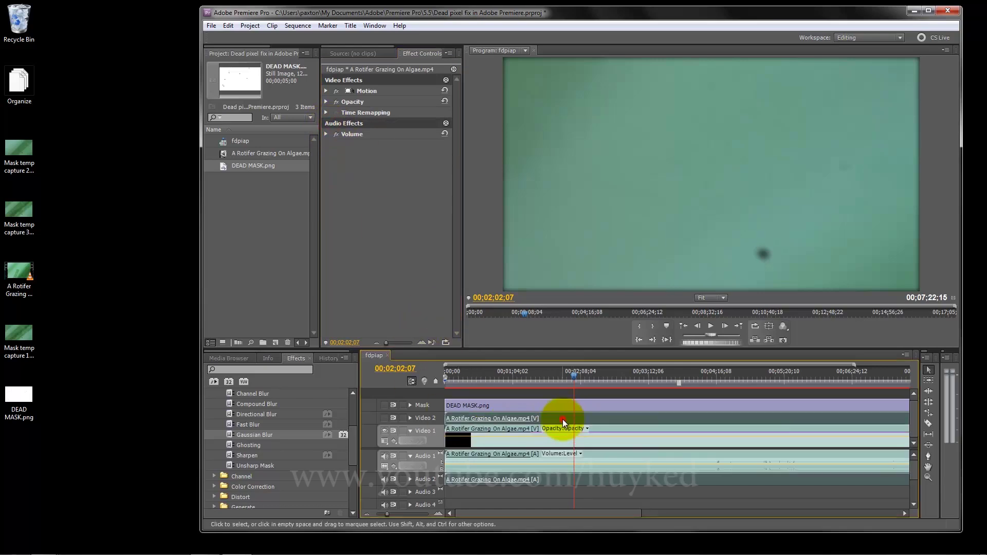
pyautogui.scroll(3, 357, 434)
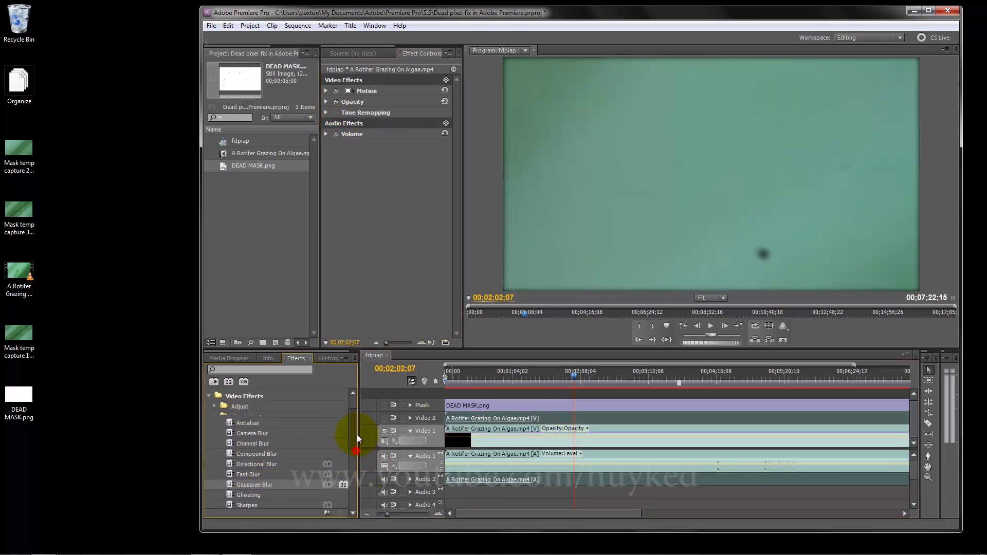
pyautogui.click(214, 443)
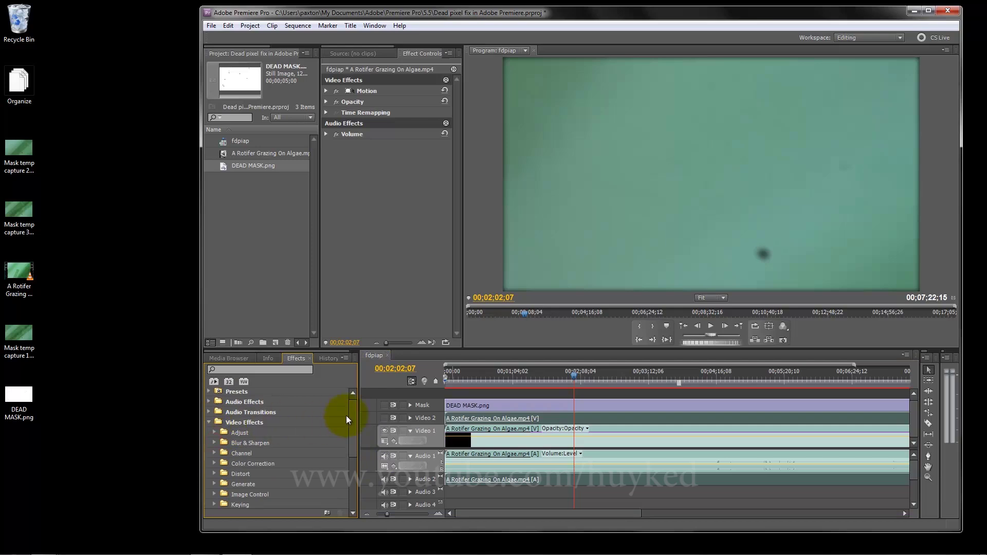
pyautogui.scroll(-2, 350, 419)
pyautogui.click(210, 401)
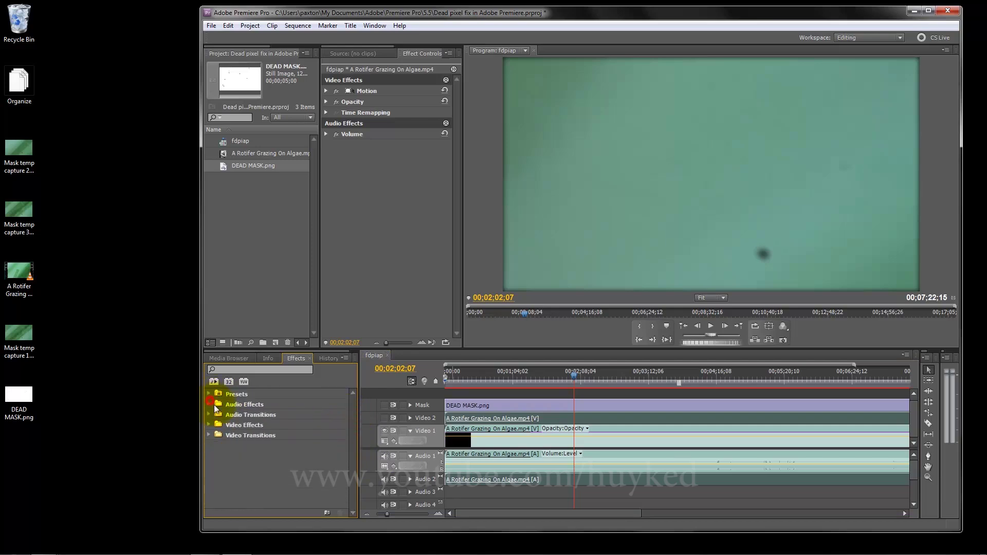
pyautogui.doubleClick(238, 425)
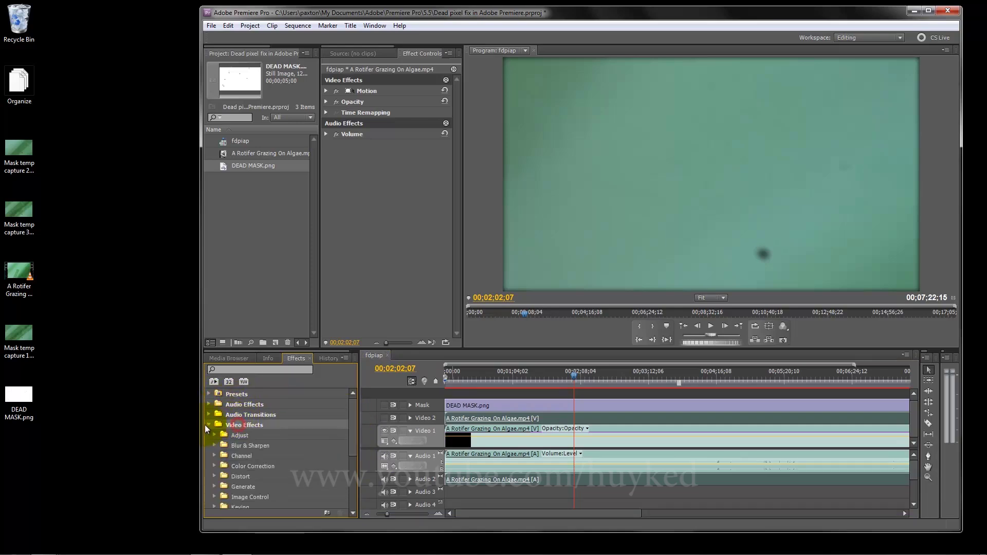
pyautogui.moveTo(353, 420); pyautogui.dragTo(359, 483)
pyautogui.click(240, 494)
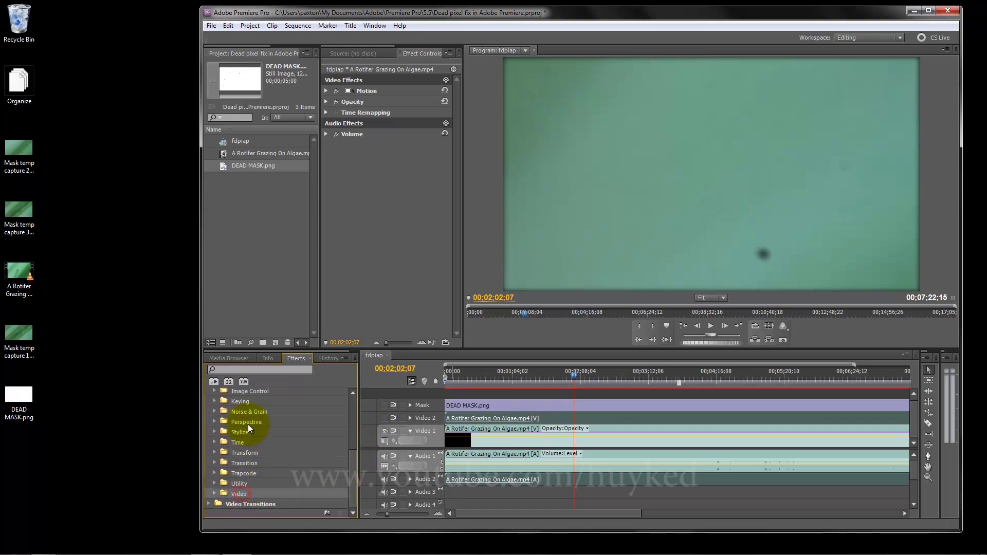
pyautogui.click(245, 402)
pyautogui.click(213, 400)
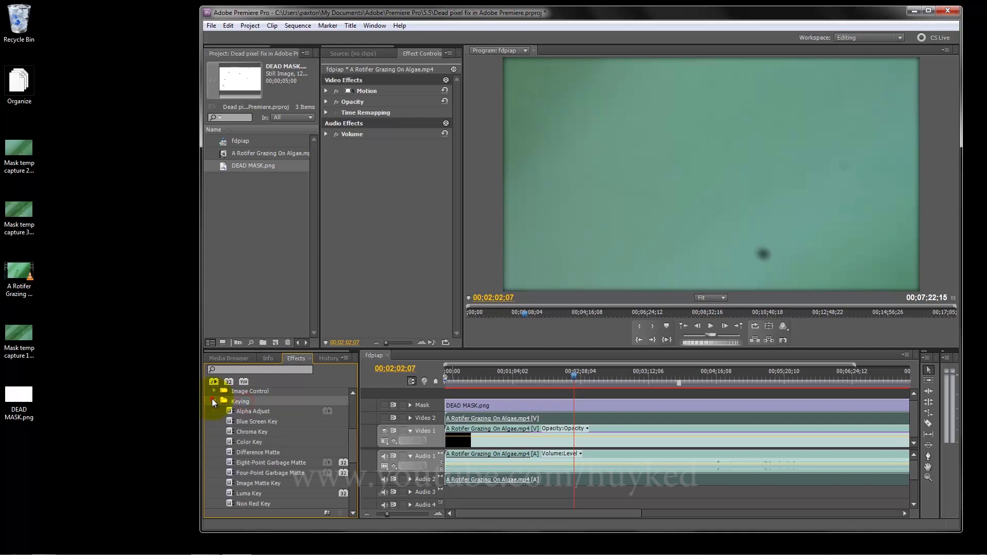
pyautogui.moveTo(355, 428); pyautogui.dragTo(354, 453)
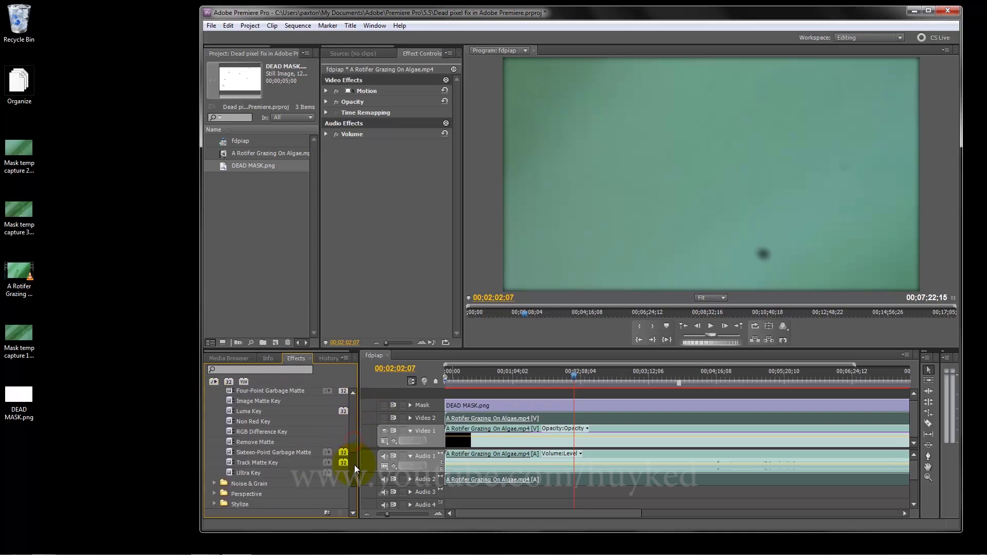
pyautogui.click(258, 463)
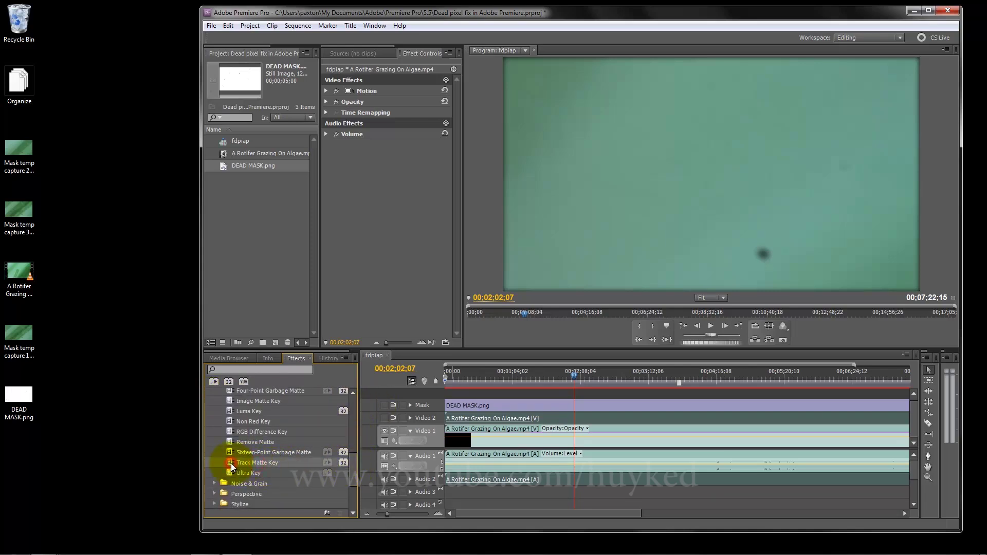
pyautogui.moveTo(231, 463); pyautogui.dragTo(502, 418)
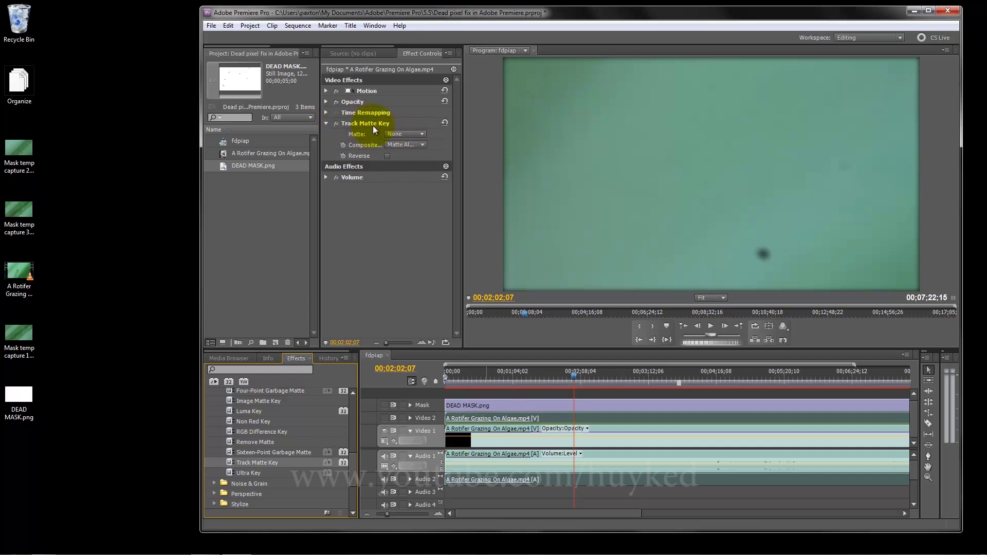
# Set the Track Matte Key's Matte to Mask and Composite Using to Matte Luma.
pyautogui.click(423, 134)
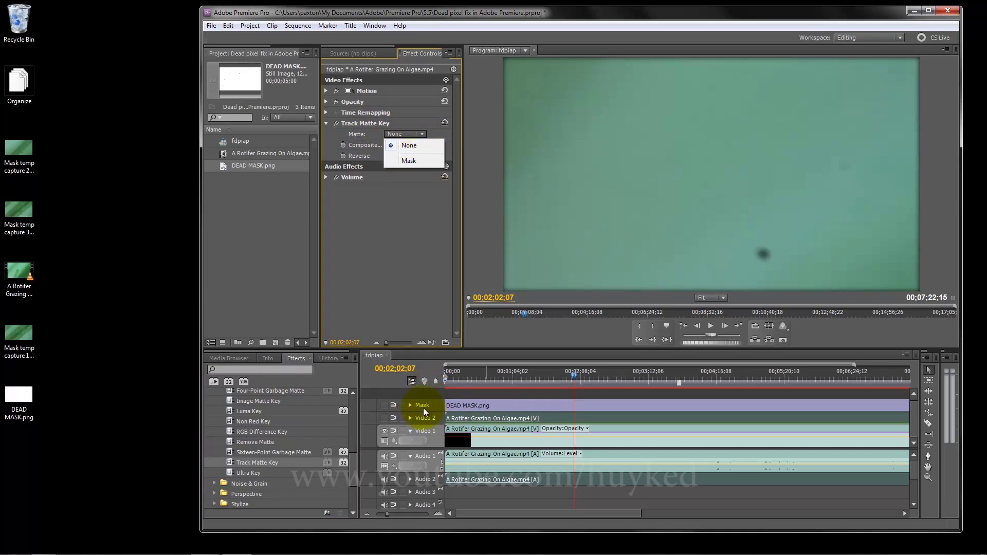
pyautogui.click(409, 161)
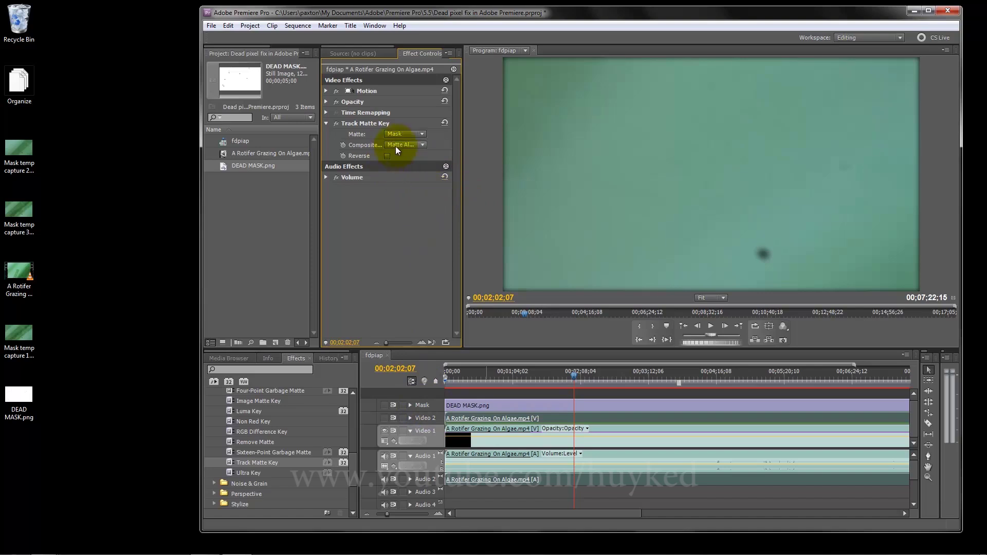
pyautogui.moveTo(462, 148); pyautogui.dragTo(567, 159)
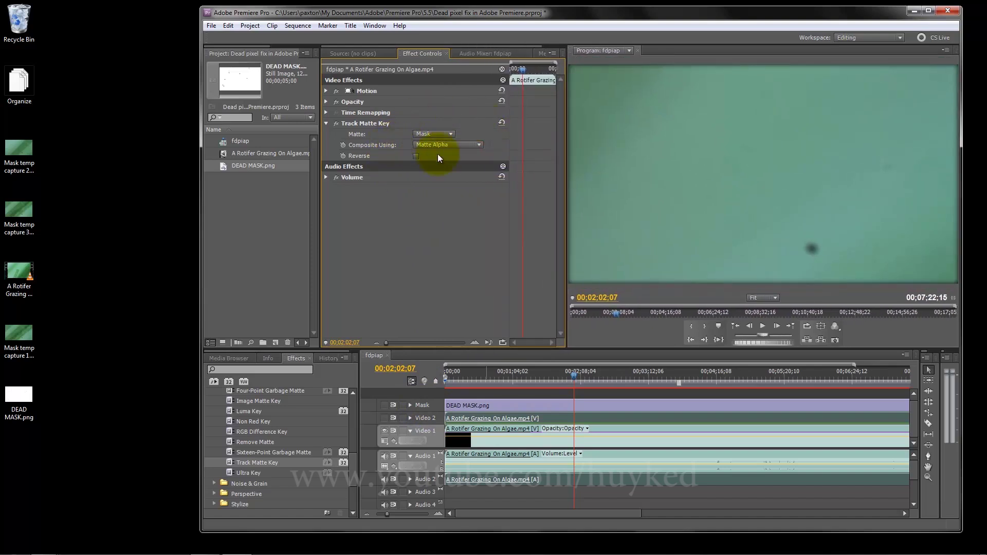
pyautogui.click(481, 146)
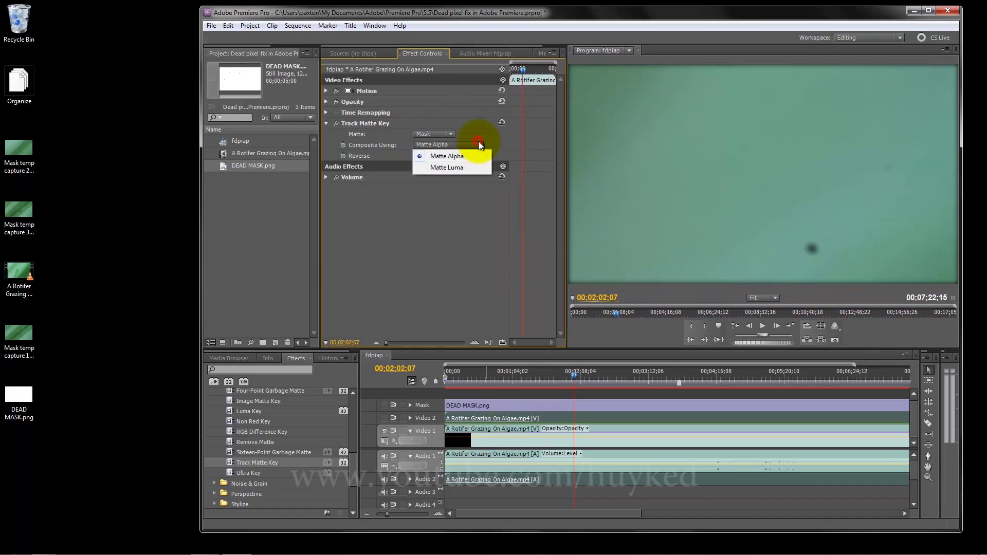
pyautogui.click(458, 168)
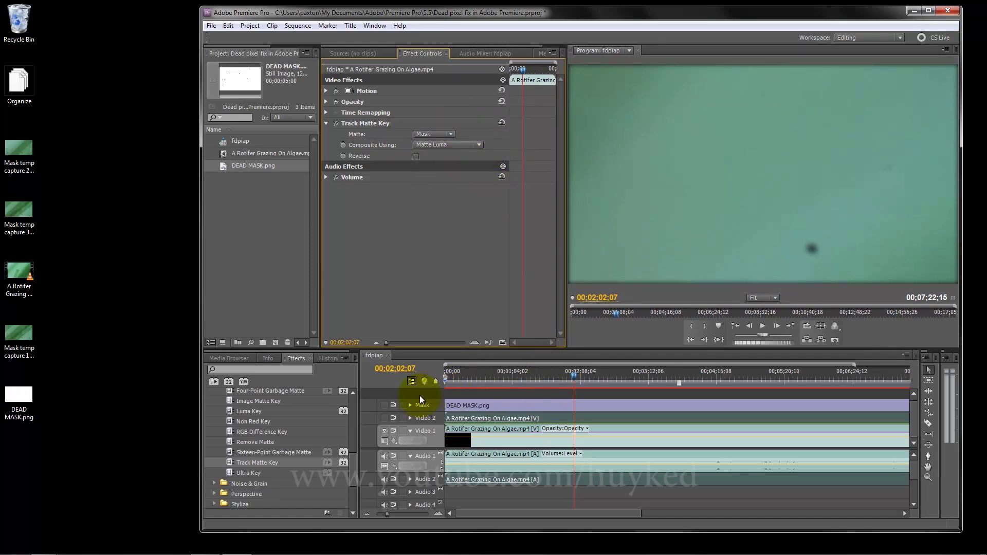
pyautogui.click(387, 418)
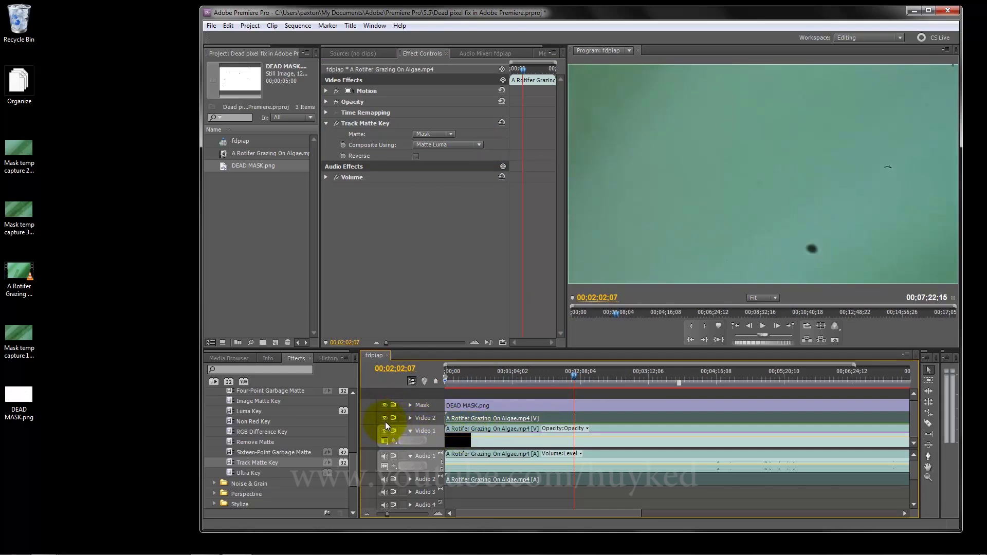
# Hide the Video 2 and Mask tracks and move the blurred Video 1 clip to Position Y 398.
pyautogui.click(620, 430)
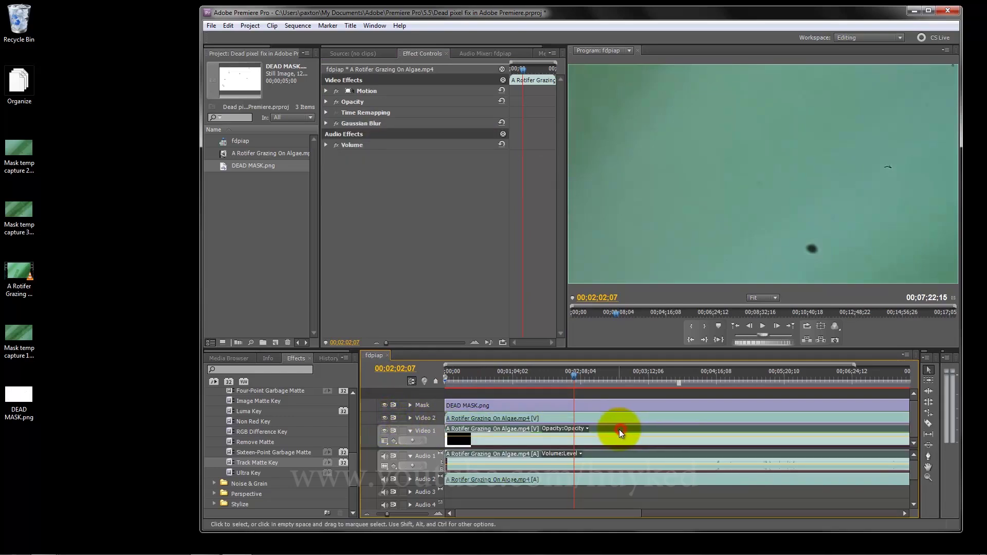
pyautogui.click(387, 418)
pyautogui.click(386, 406)
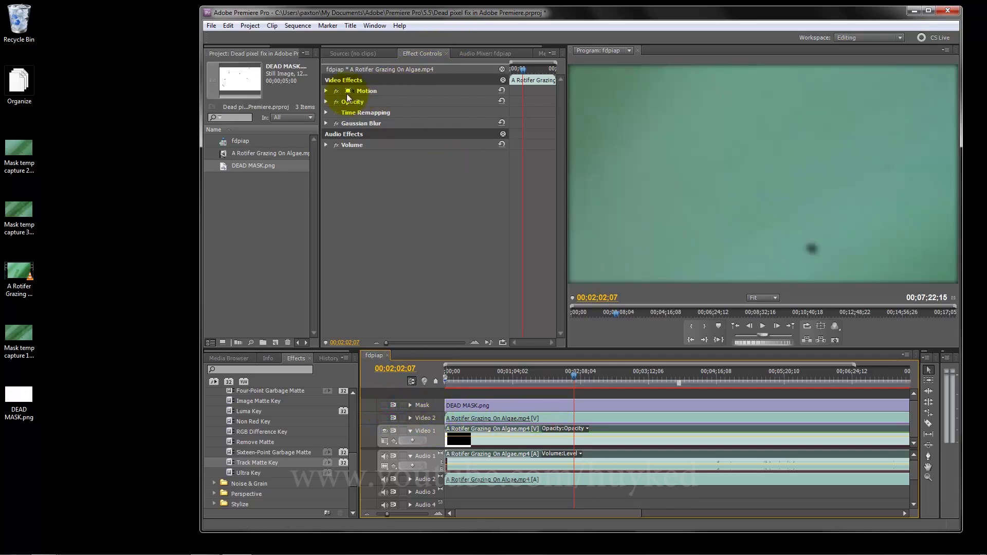
pyautogui.click(326, 91)
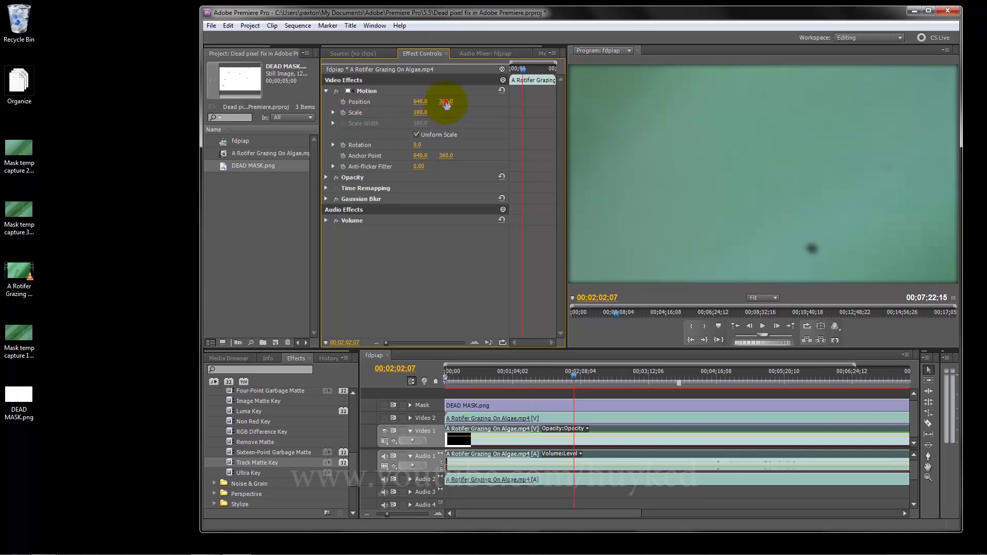
pyautogui.moveTo(447, 103)
pyautogui.mouseDown()
pyautogui.moveTo(467, 107)
pyautogui.moveTo(451, 107)
pyautogui.mouseUp()
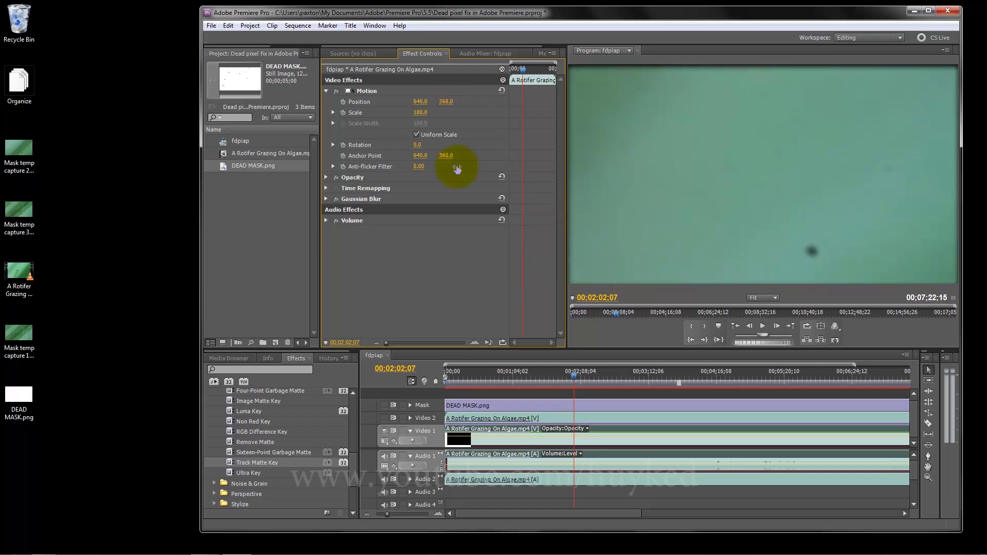
# Show the Video 2 and Mask tracks again and toggle Video 1 to compare the fix.
pyautogui.click(554, 418)
pyautogui.click(385, 418)
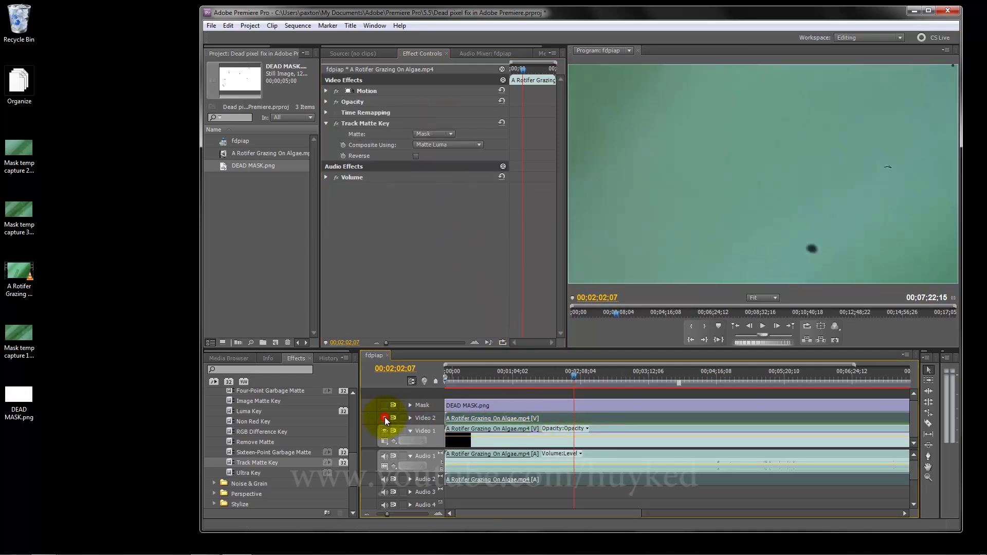
pyautogui.click(386, 406)
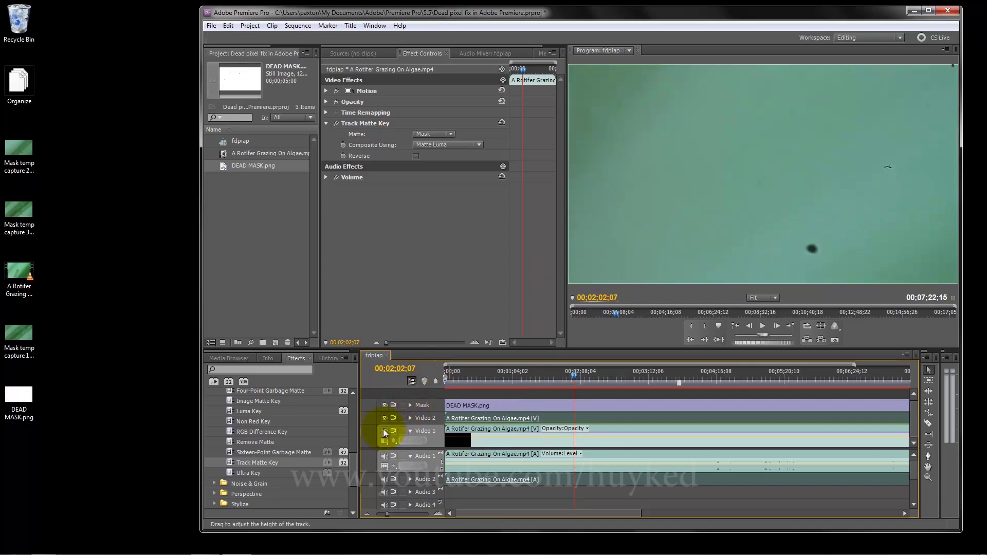
pyautogui.click(385, 430)
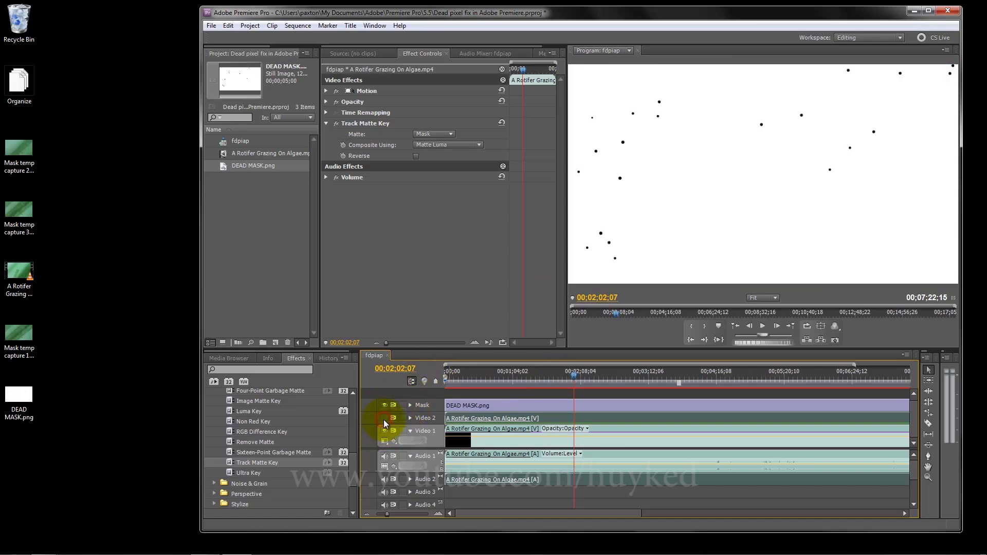
pyautogui.click(385, 431)
pyautogui.click(384, 431)
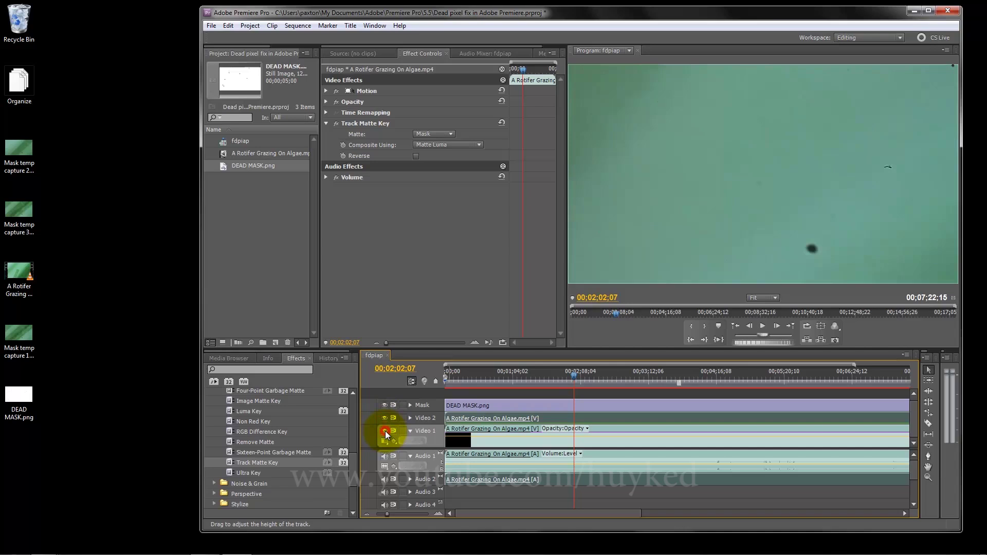
pyautogui.click(929, 10)
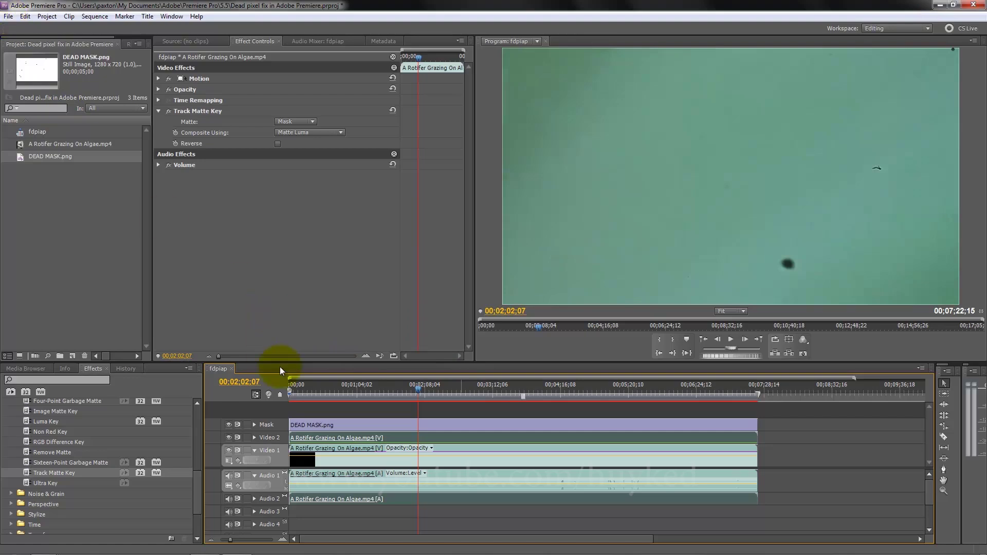
# Open the Export Media settings and set the format to H.264.
pyautogui.click(8, 16)
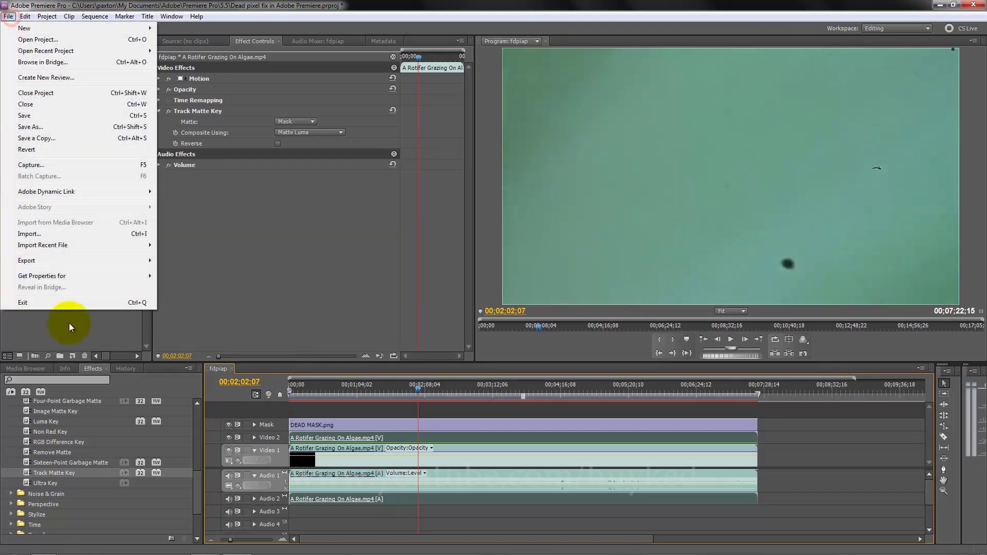
pyautogui.moveTo(43, 263)
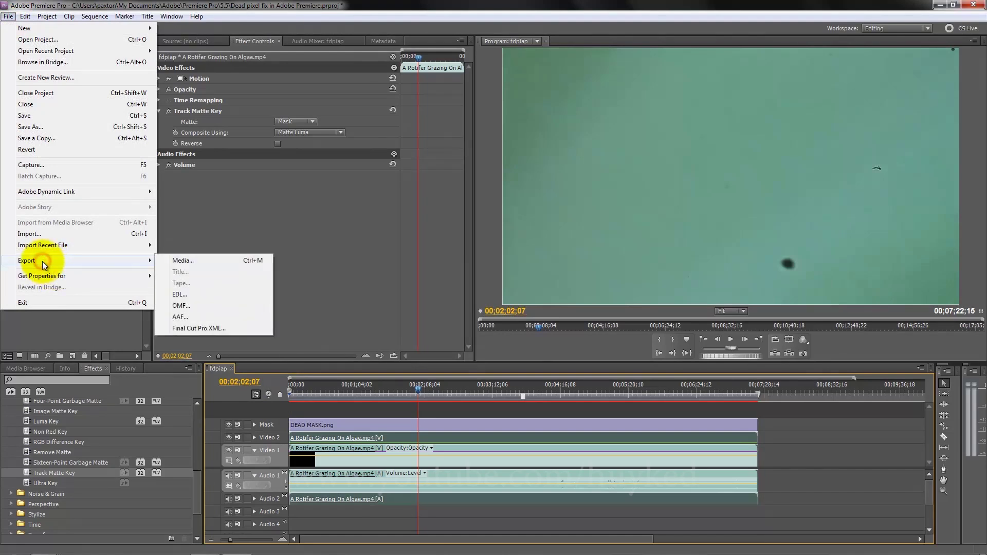
pyautogui.click(221, 260)
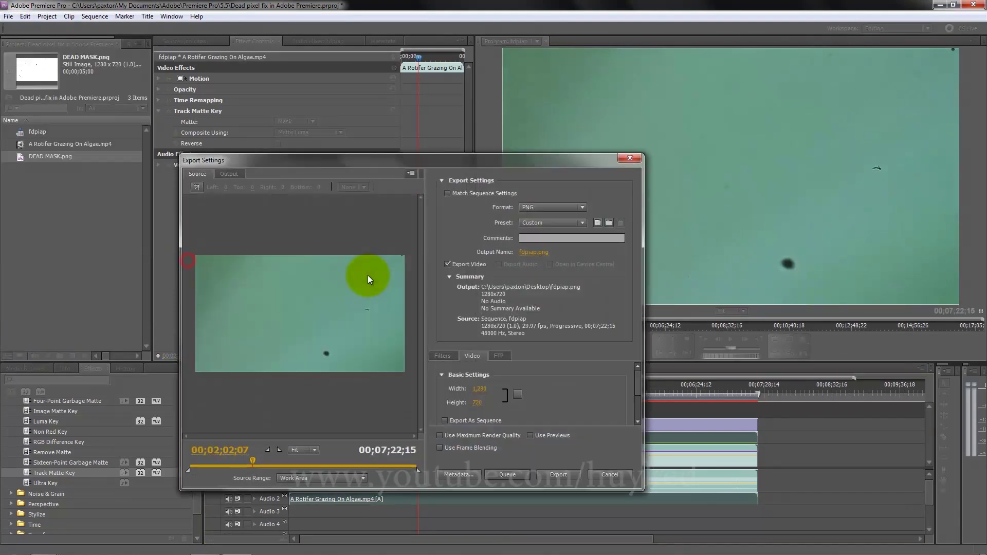
pyautogui.click(576, 208)
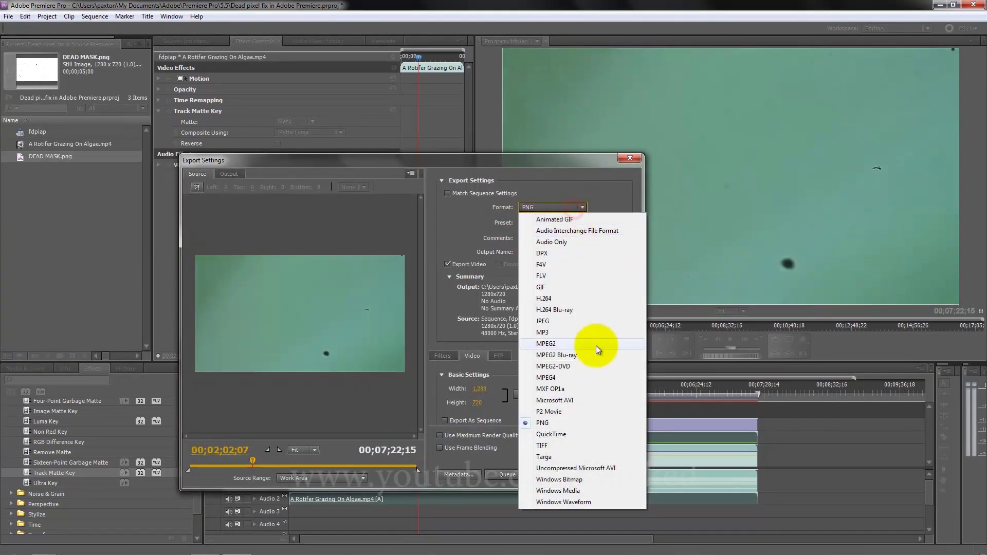
pyautogui.click(550, 298)
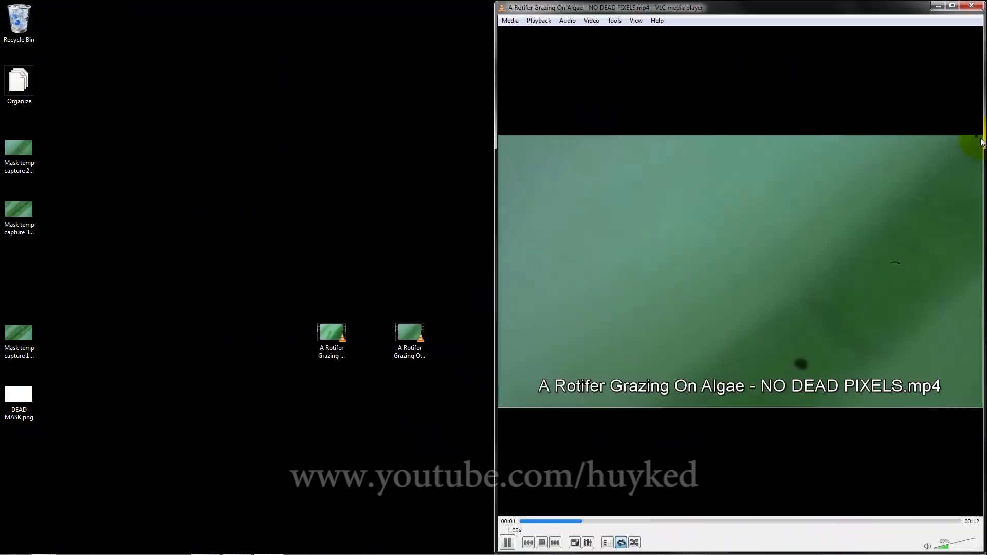
# Open the original rotifer video beside the export, mute both players and seek the original to 02:07.
pyautogui.doubleClick(326, 339)
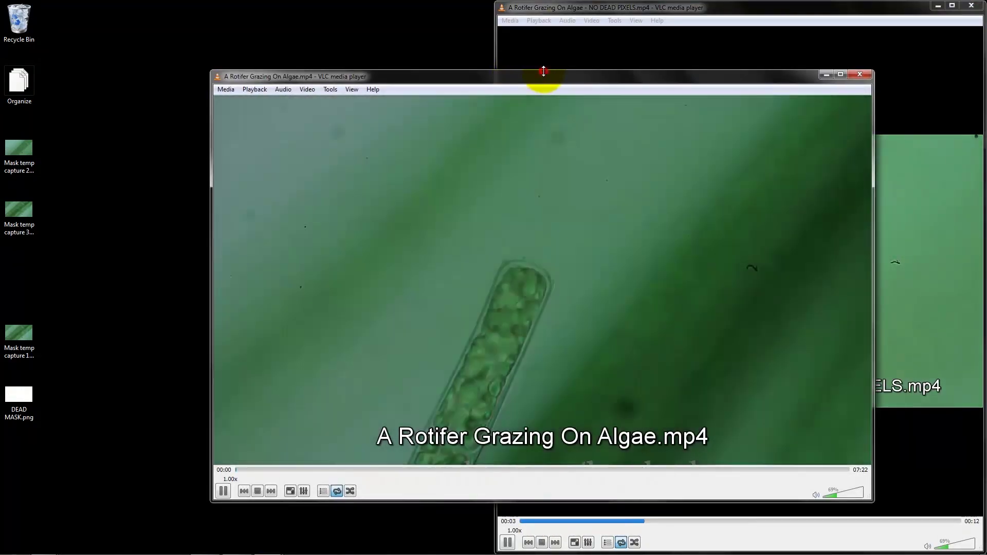
pyautogui.moveTo(540, 72); pyautogui.dragTo(0, 190)
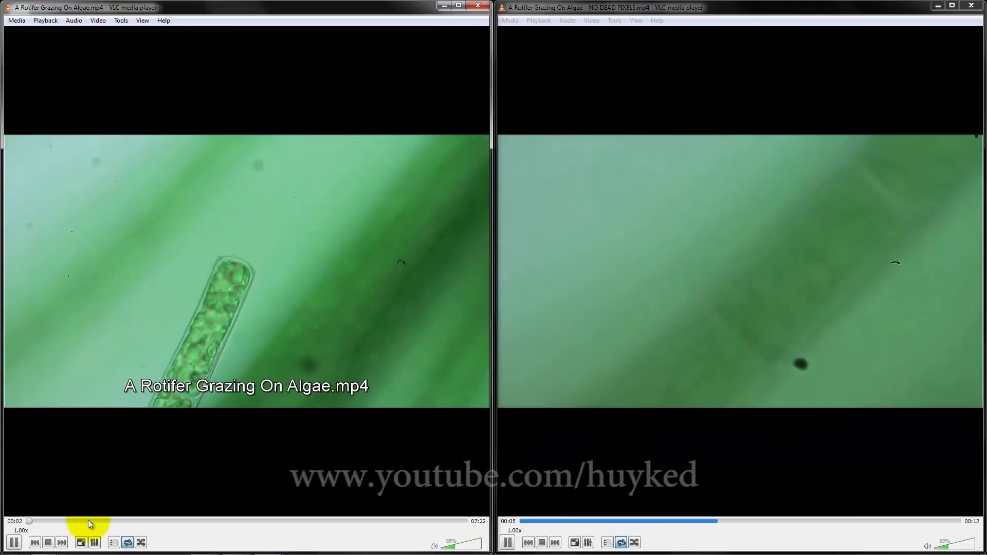
pyautogui.click(143, 520)
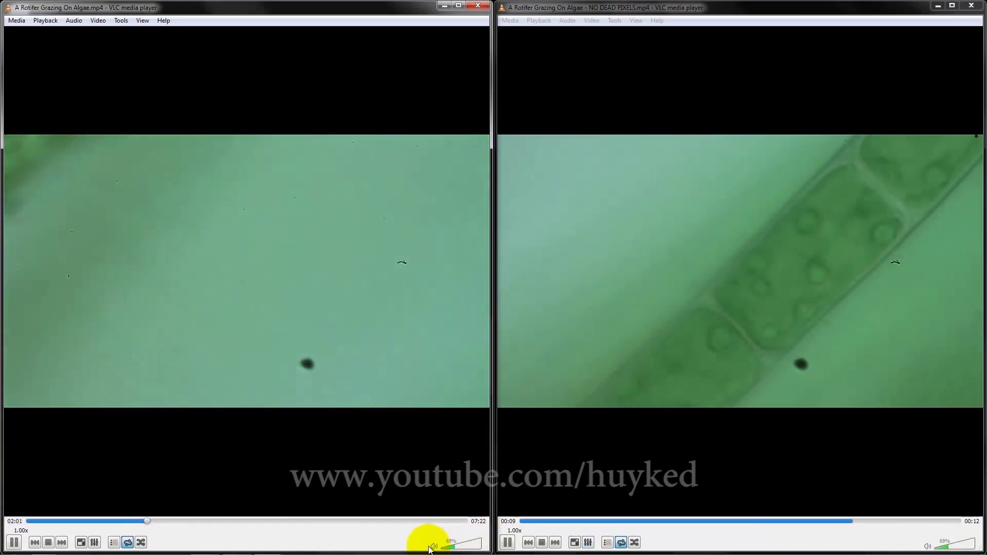
pyautogui.click(433, 547)
pyautogui.click(928, 546)
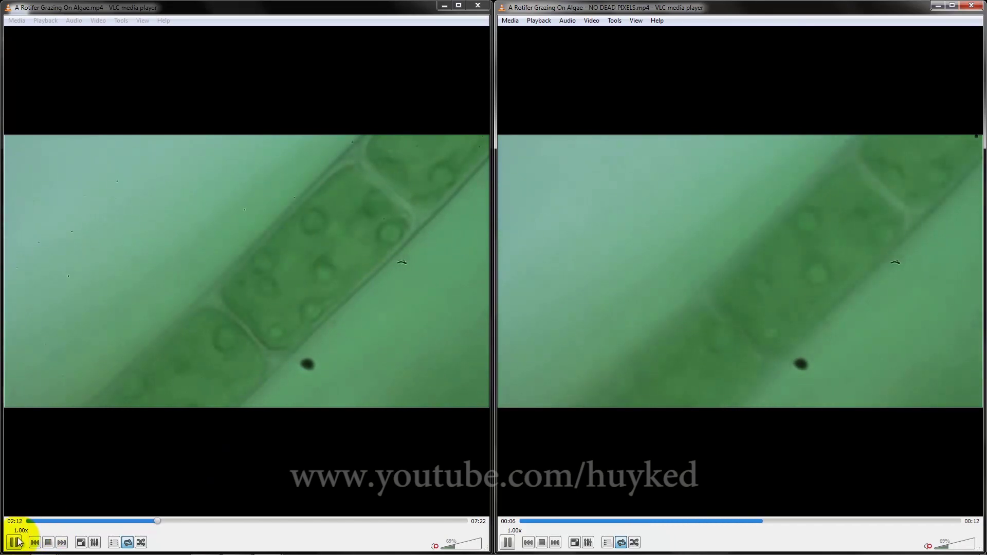
pyautogui.moveTo(159, 521); pyautogui.dragTo(153, 521)
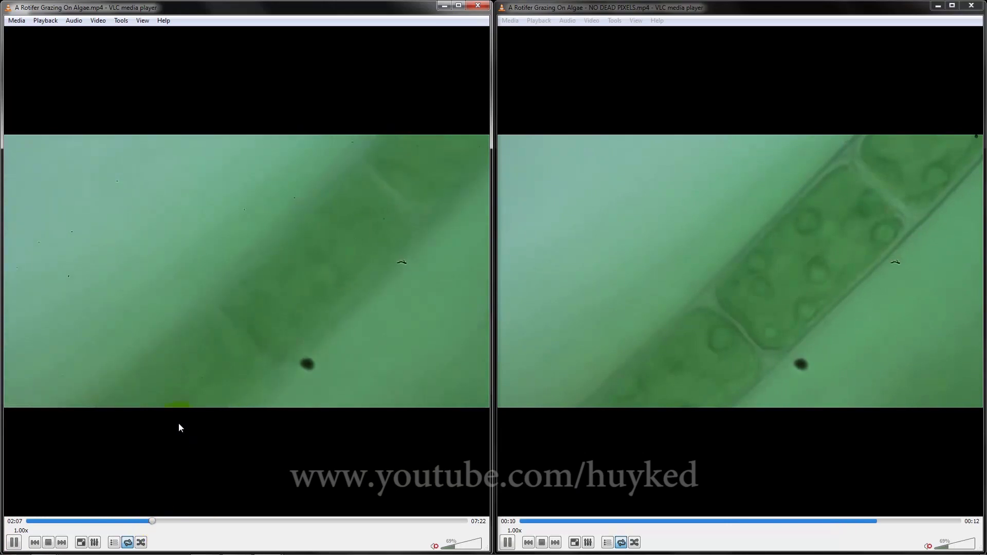
pyautogui.click(150, 515)
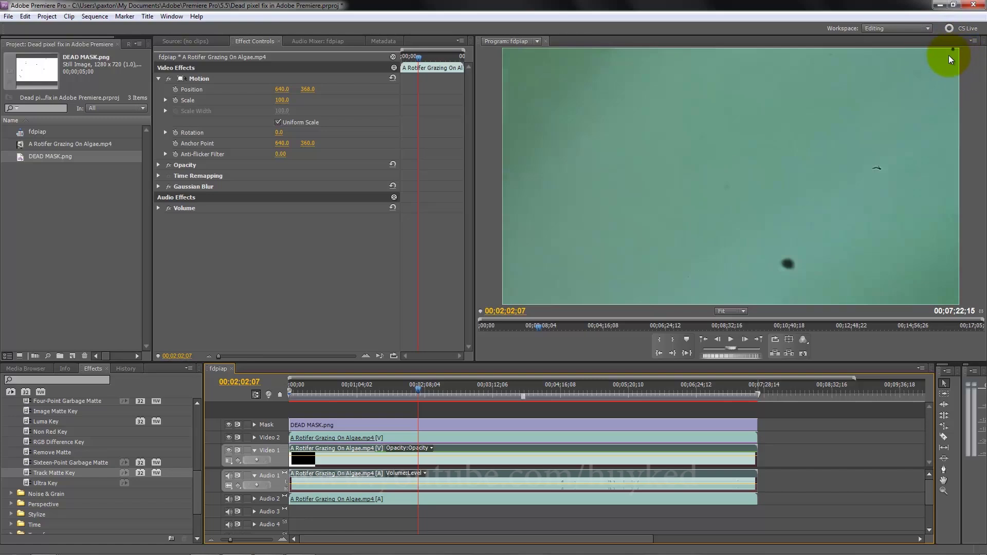
# Toggle the Video 2 and Mask track visibility to inspect the underlying footage.
pyautogui.click(229, 437)
pyautogui.click(229, 426)
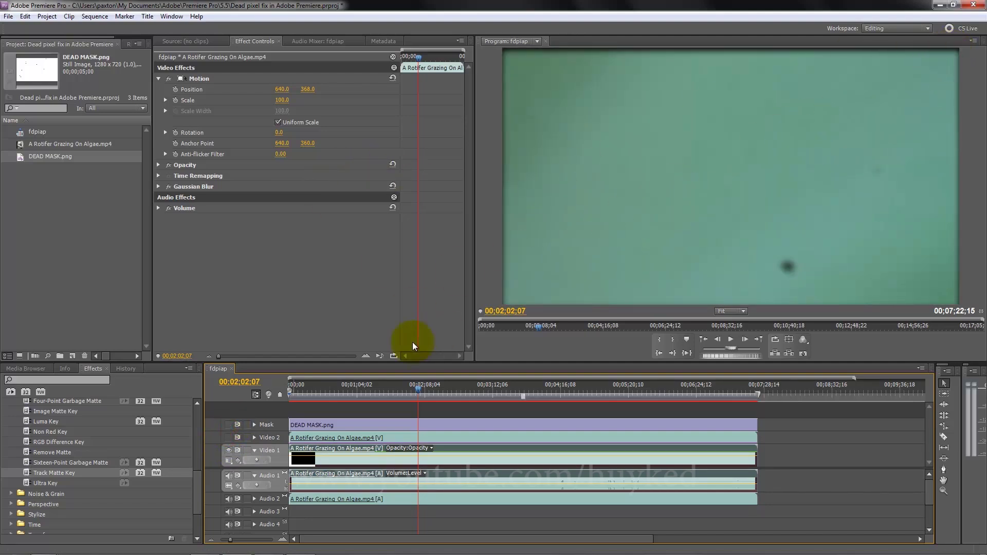
pyautogui.click(227, 426)
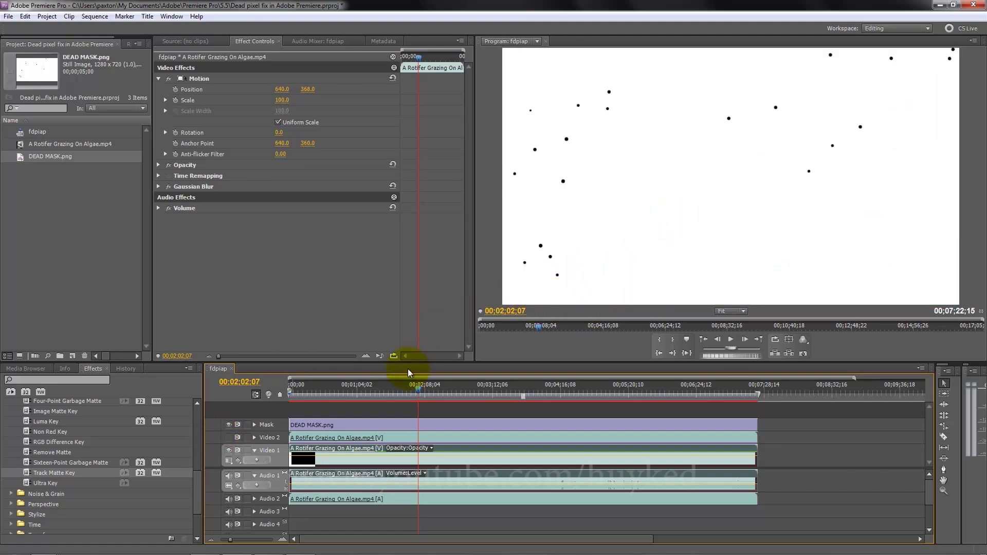
pyautogui.click(228, 426)
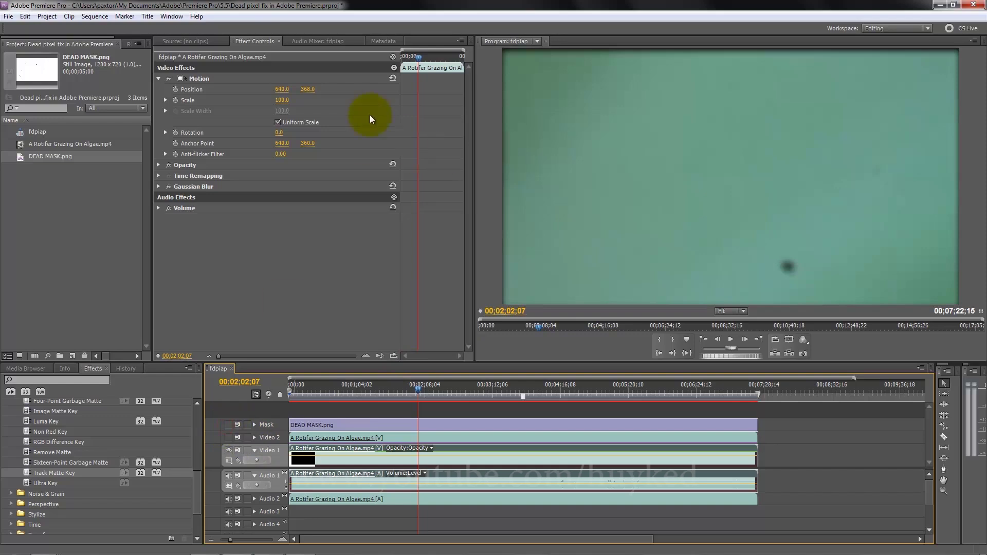
# Scrub the blurred clip's Position Y upward, re-show Video 2 and preview at 00;02;51;05.
pyautogui.click(310, 90)
pyautogui.moveTo(311, 92); pyautogui.dragTo(301, 96)
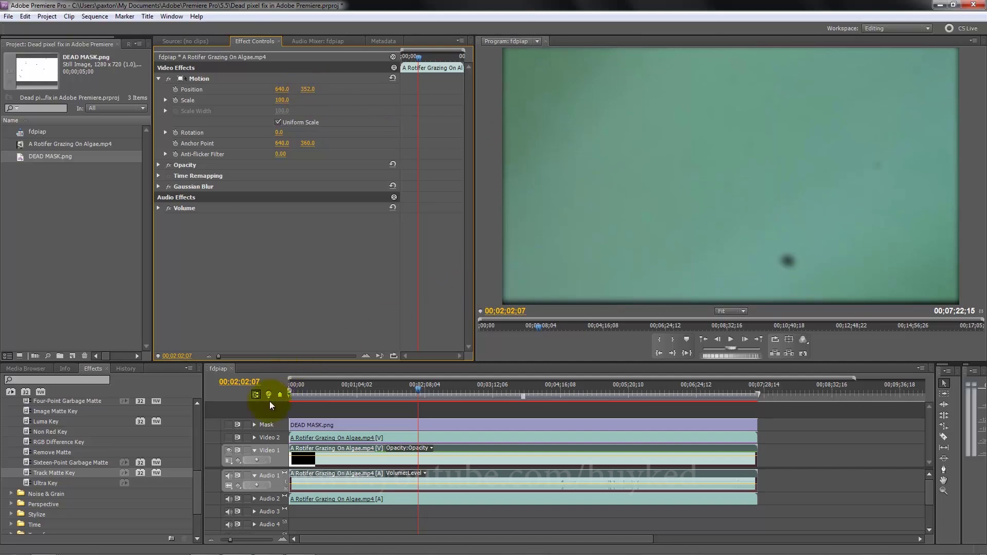
pyautogui.click(228, 437)
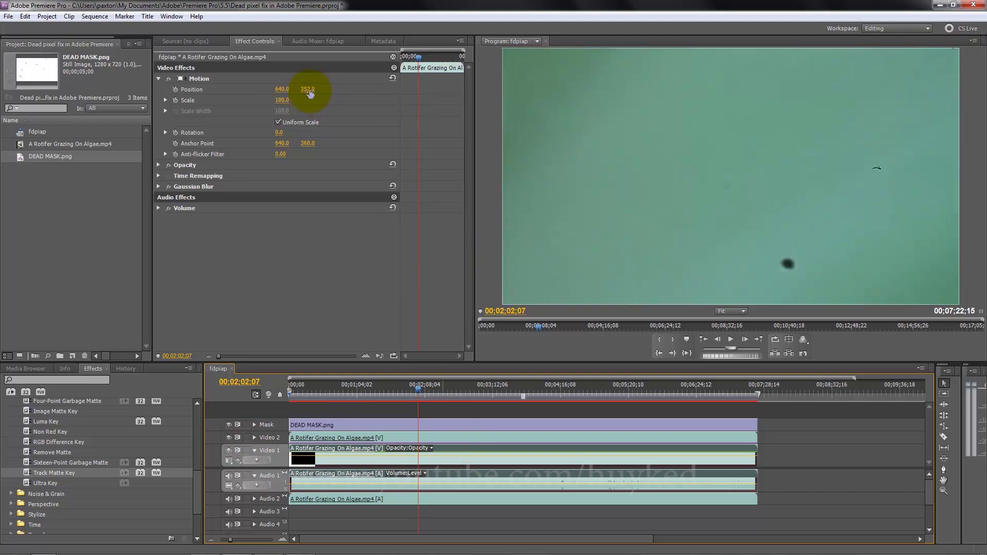
pyautogui.moveTo(310, 94); pyautogui.dragTo(288, 104)
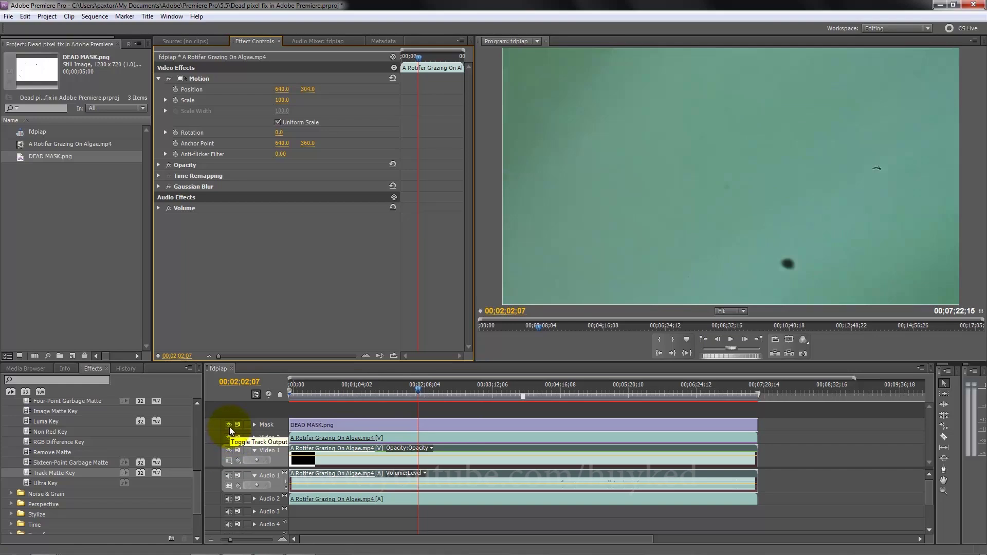
pyautogui.moveTo(465, 392); pyautogui.dragTo(470, 390)
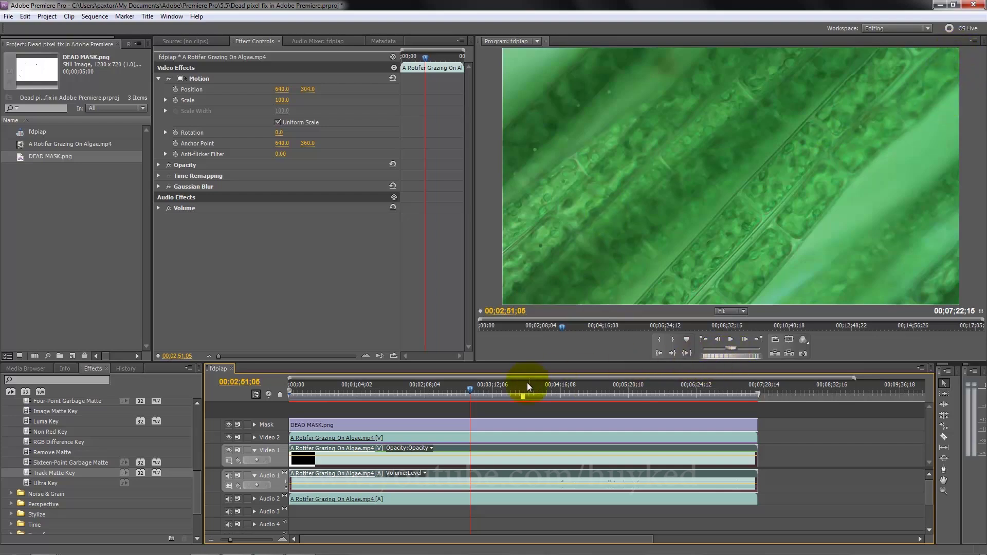
# Cue the playhead to 00;02;01;08 in the sequence.
pyautogui.click(420, 391)
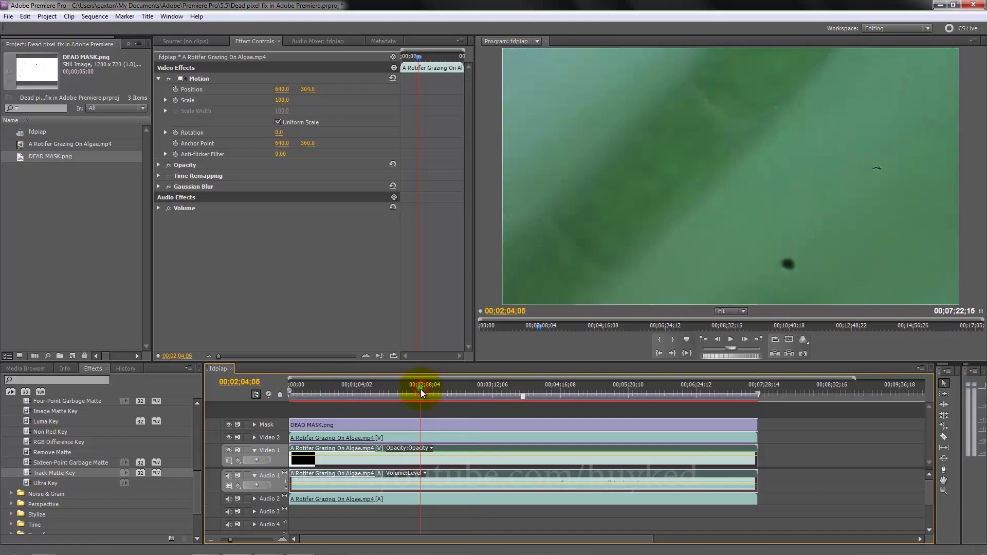
pyautogui.moveTo(420, 390); pyautogui.dragTo(418, 390)
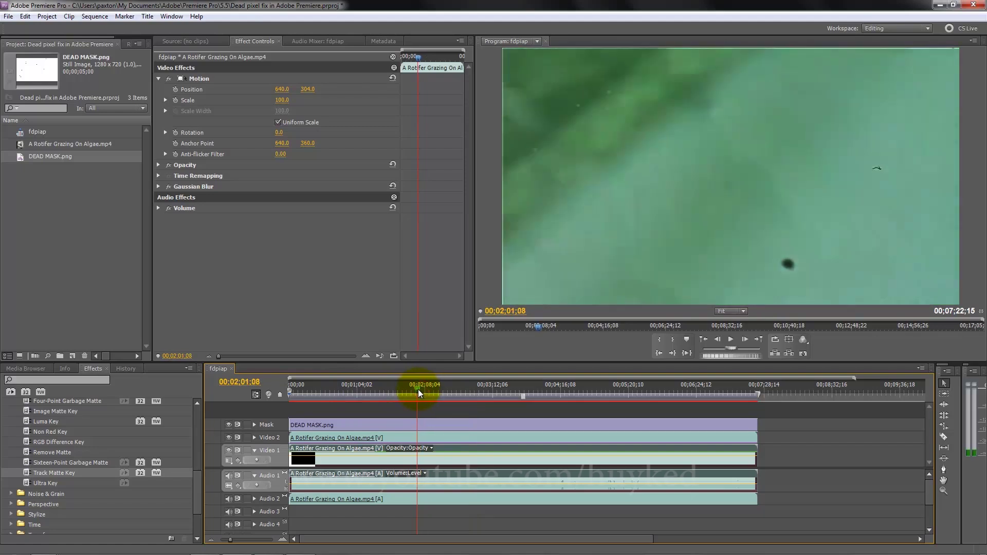
pyautogui.click(600, 171)
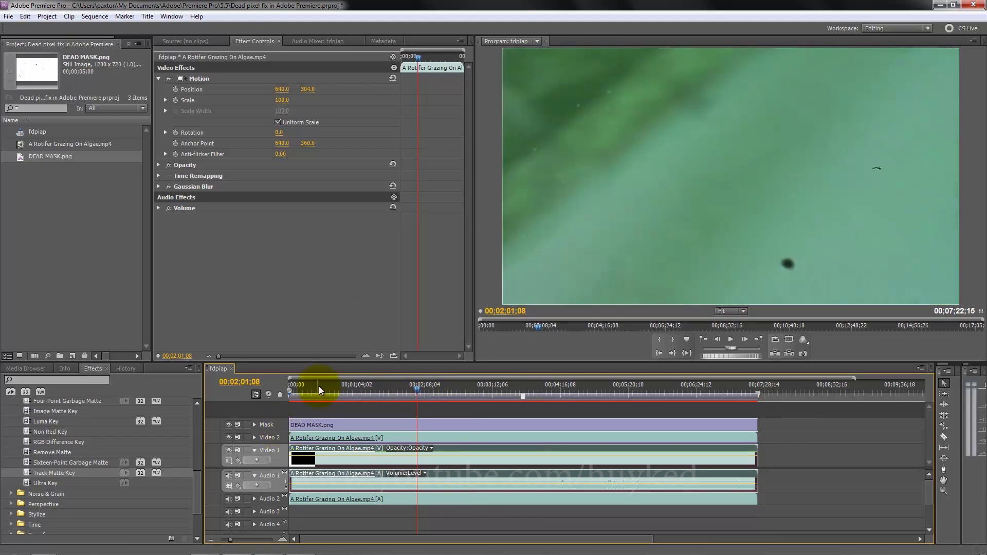
pyautogui.click(451, 455)
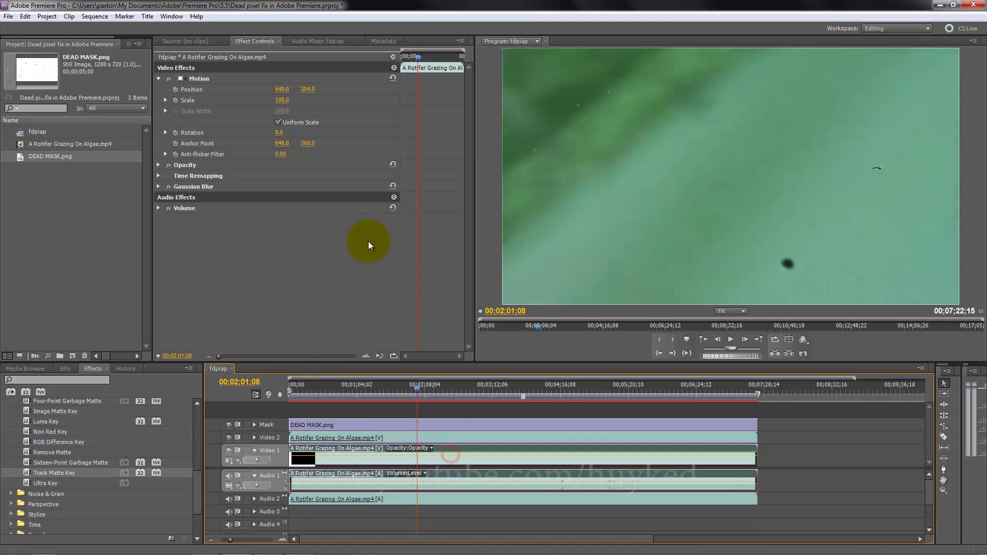
# Set the blurred duplicate's Position Y to 372, then bring Photoshop to the front.
pyautogui.moveTo(308, 89); pyautogui.dragTo(344, 93)
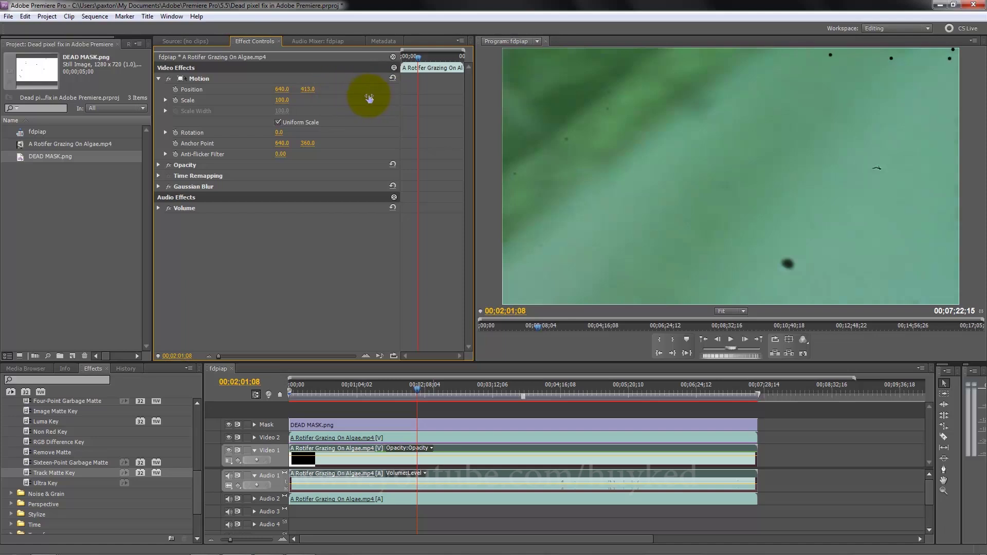
pyautogui.moveTo(370, 98); pyautogui.dragTo(335, 91)
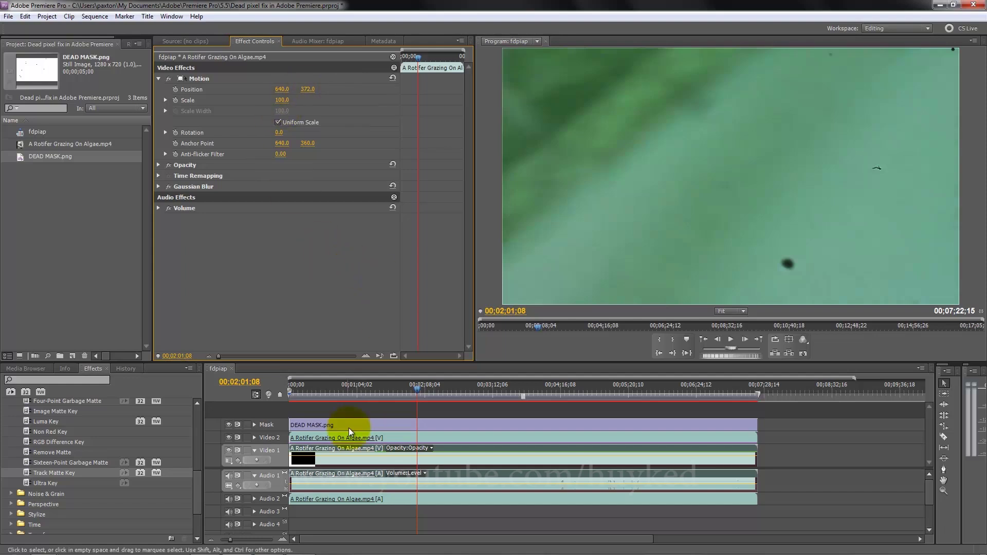
pyautogui.moveTo(299, 550)
pyautogui.click(205, 551)
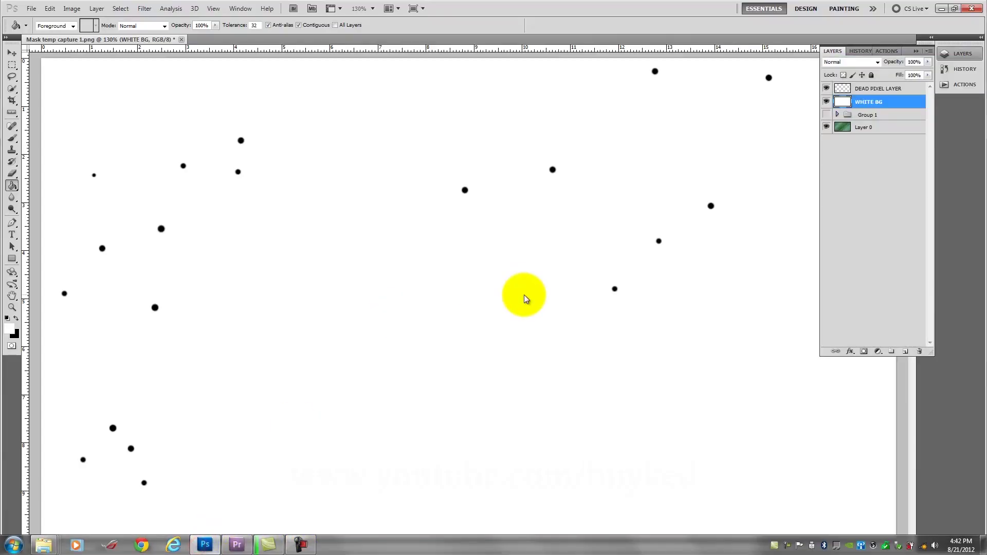
# Zoom in on a dead-pixel dot and measure its diameter with the Ruler tool.
pyautogui.click(12, 308)
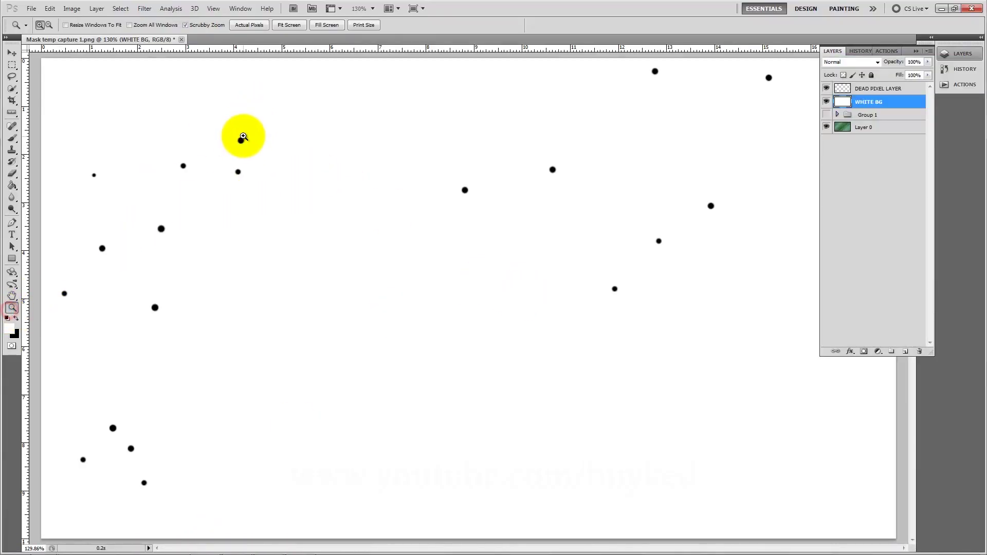
pyautogui.moveTo(227, 129); pyautogui.dragTo(315, 209)
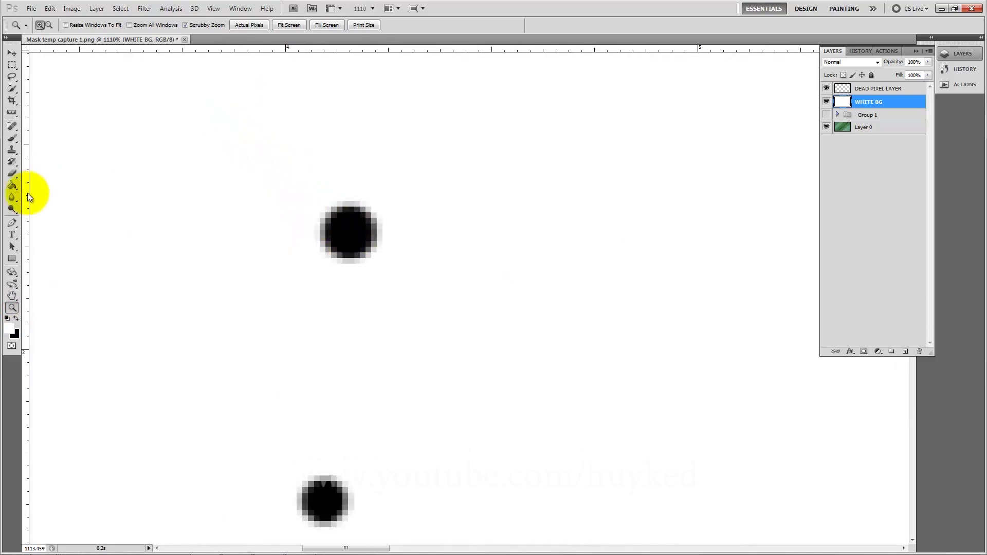
pyautogui.click(12, 113)
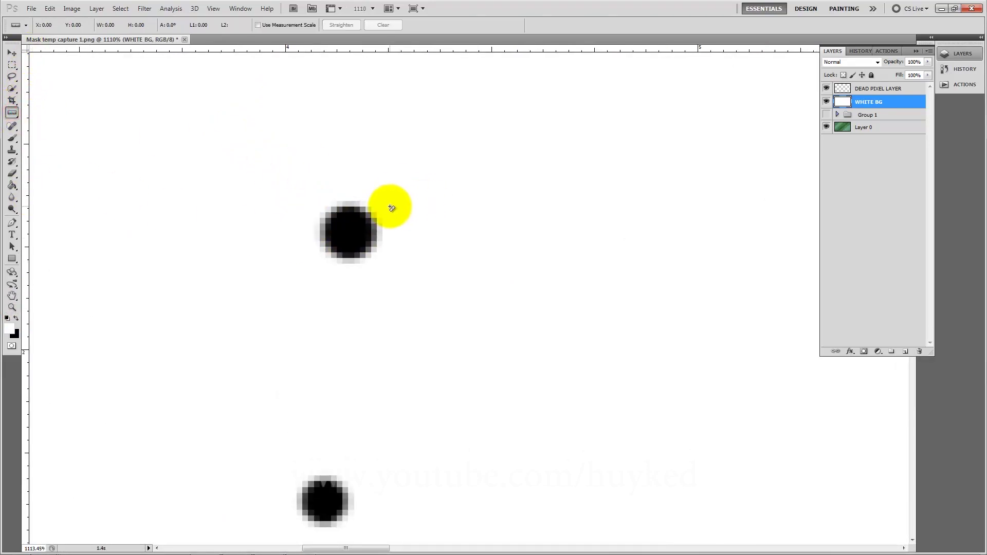
pyautogui.moveTo(402, 202); pyautogui.dragTo(400, 264)
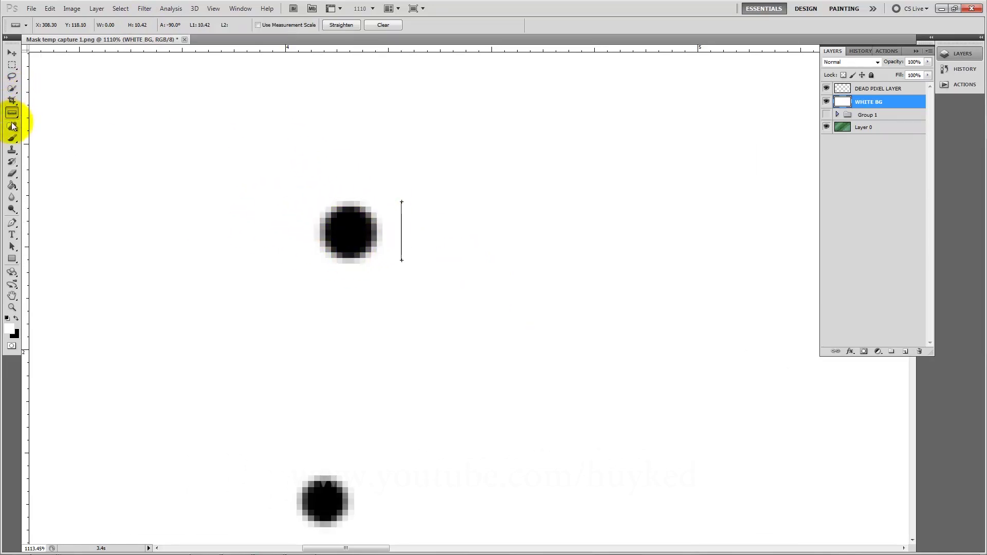
# Paint a new black dot beside the existing one using an 8 px Pencil.
pyautogui.click(11, 138)
pyautogui.rightClick(12, 137)
pyautogui.click(41, 147)
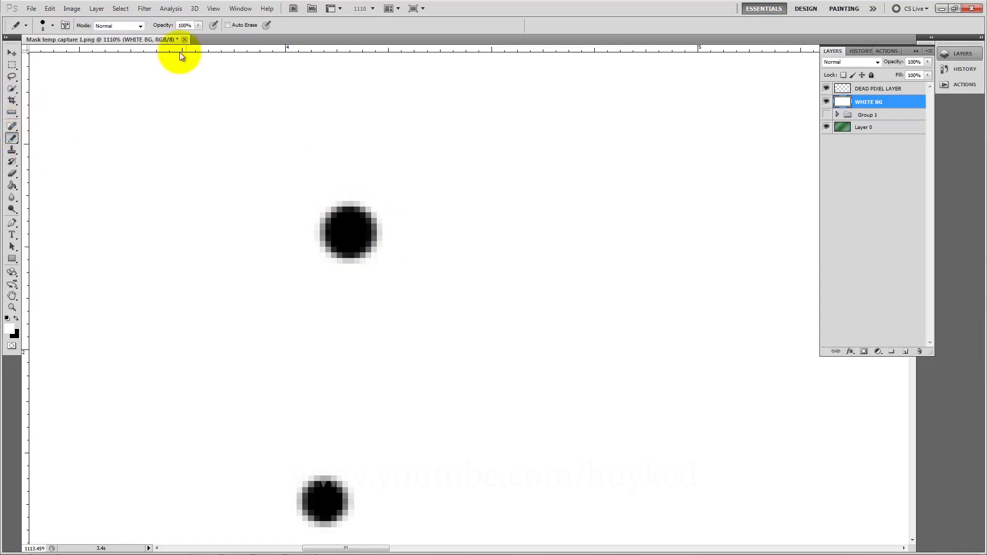
pyautogui.click(53, 26)
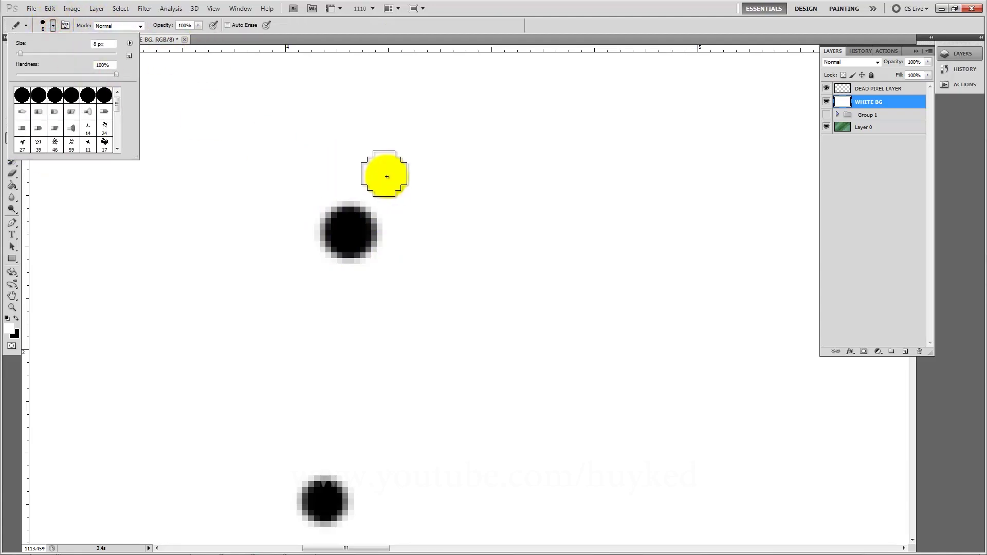
pyautogui.click(529, 218)
pyautogui.click(16, 318)
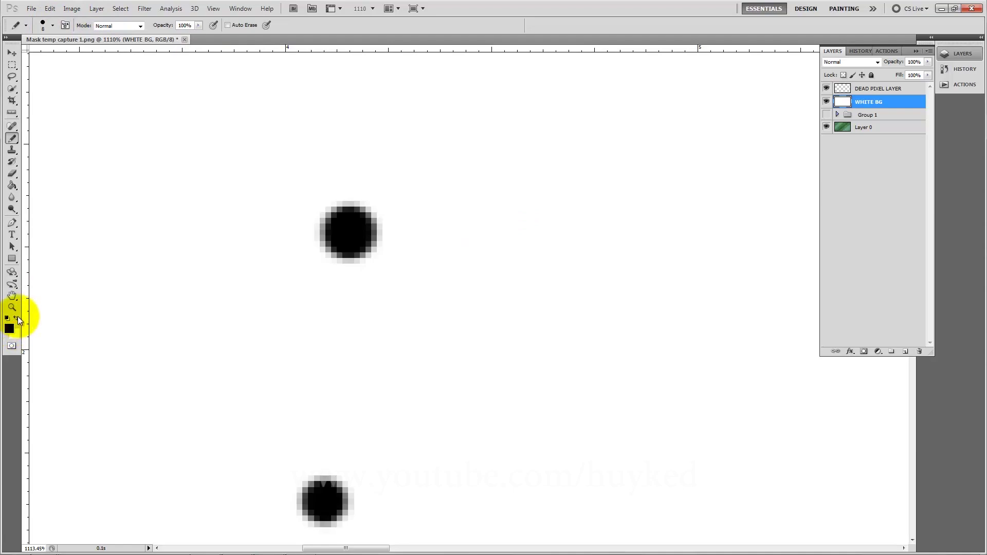
pyautogui.click(487, 227)
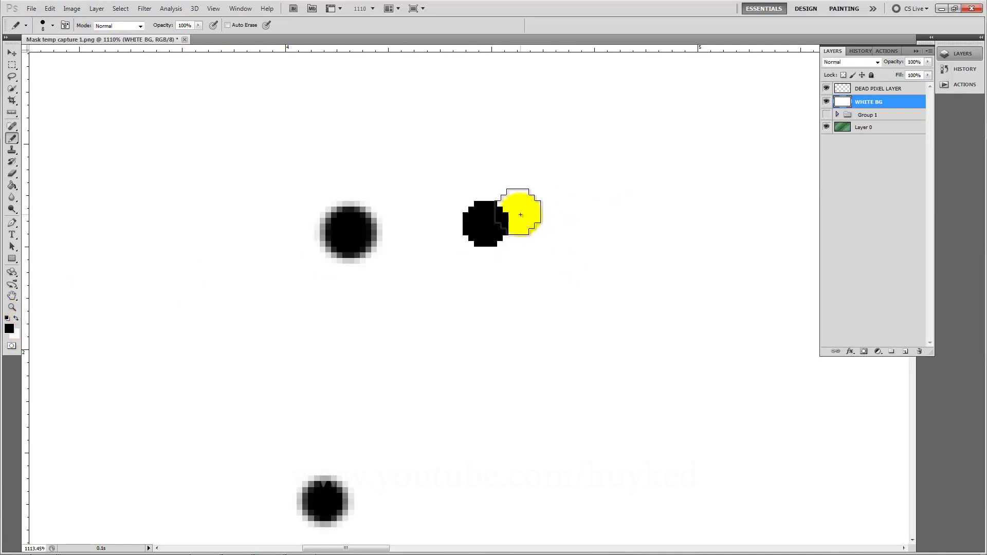